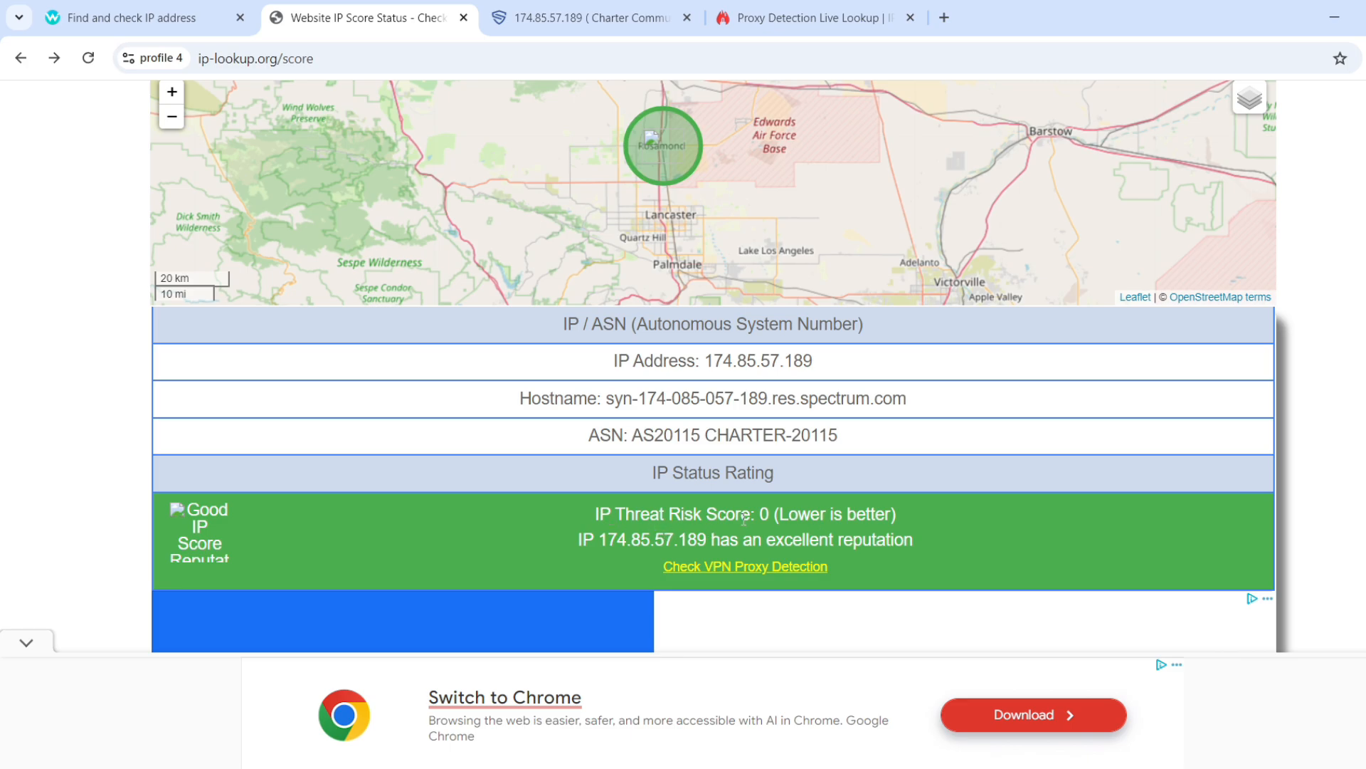
{"action": "scroll", "coordinate": [744, 518], "scroll_direction": "up", "scroll_amount": 1}
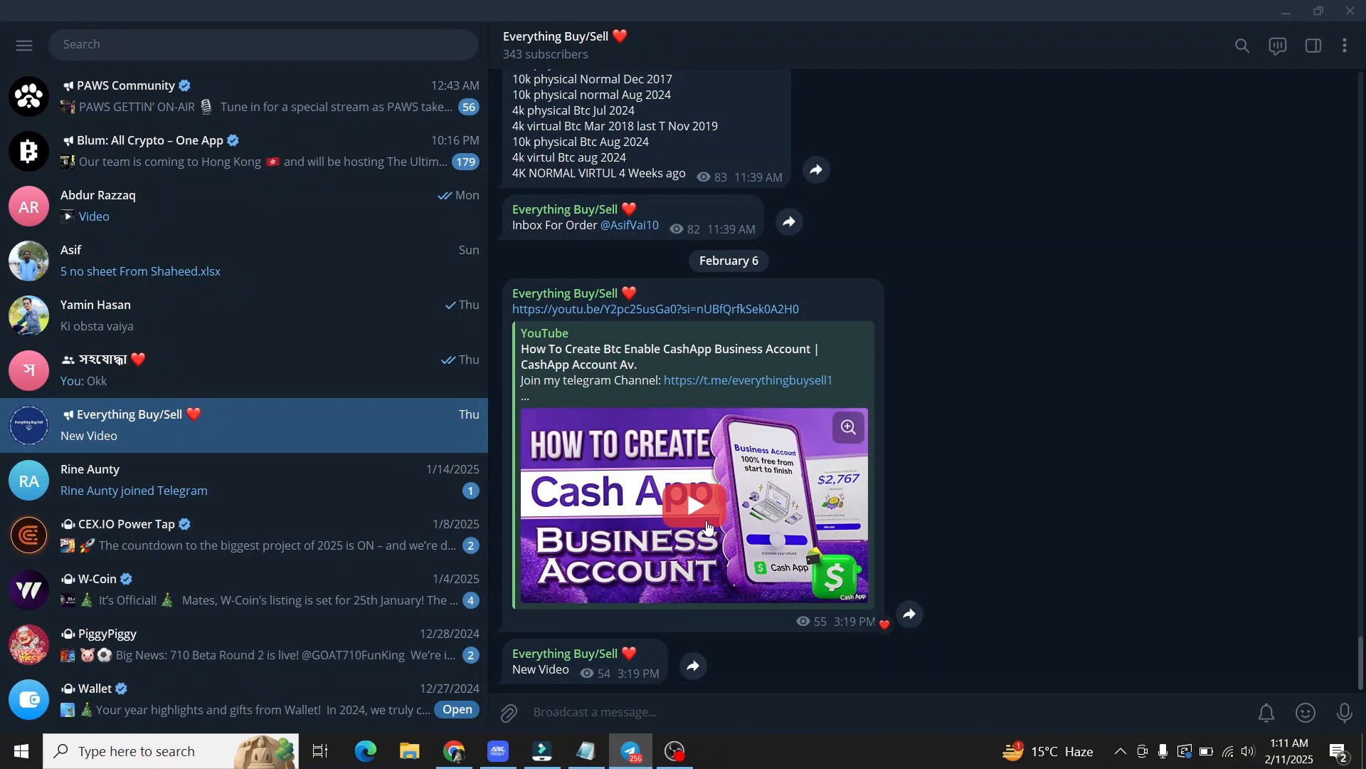
{"action": "scroll", "coordinate": [715, 523], "scroll_direction": "up", "scroll_amount": 5}
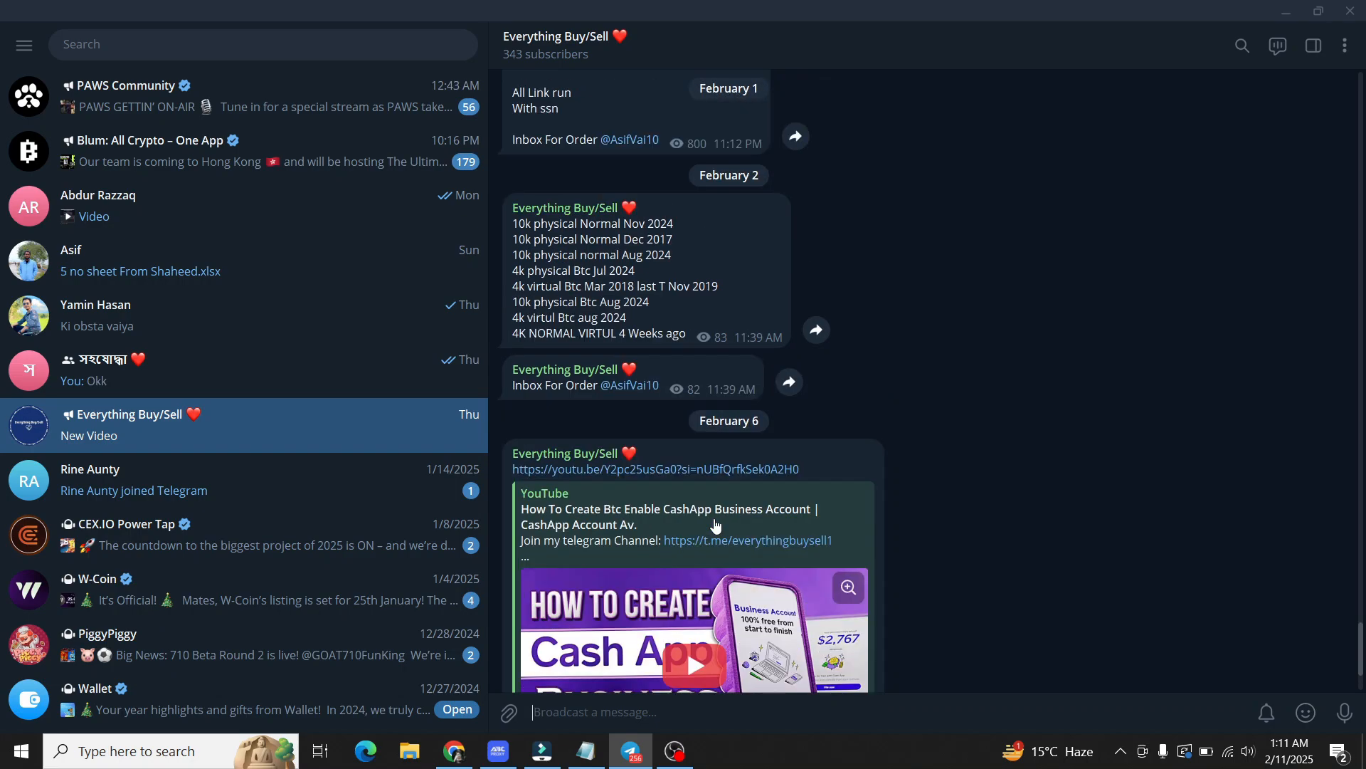
{"action": "scroll", "coordinate": [715, 524], "scroll_direction": "up", "scroll_amount": 1}
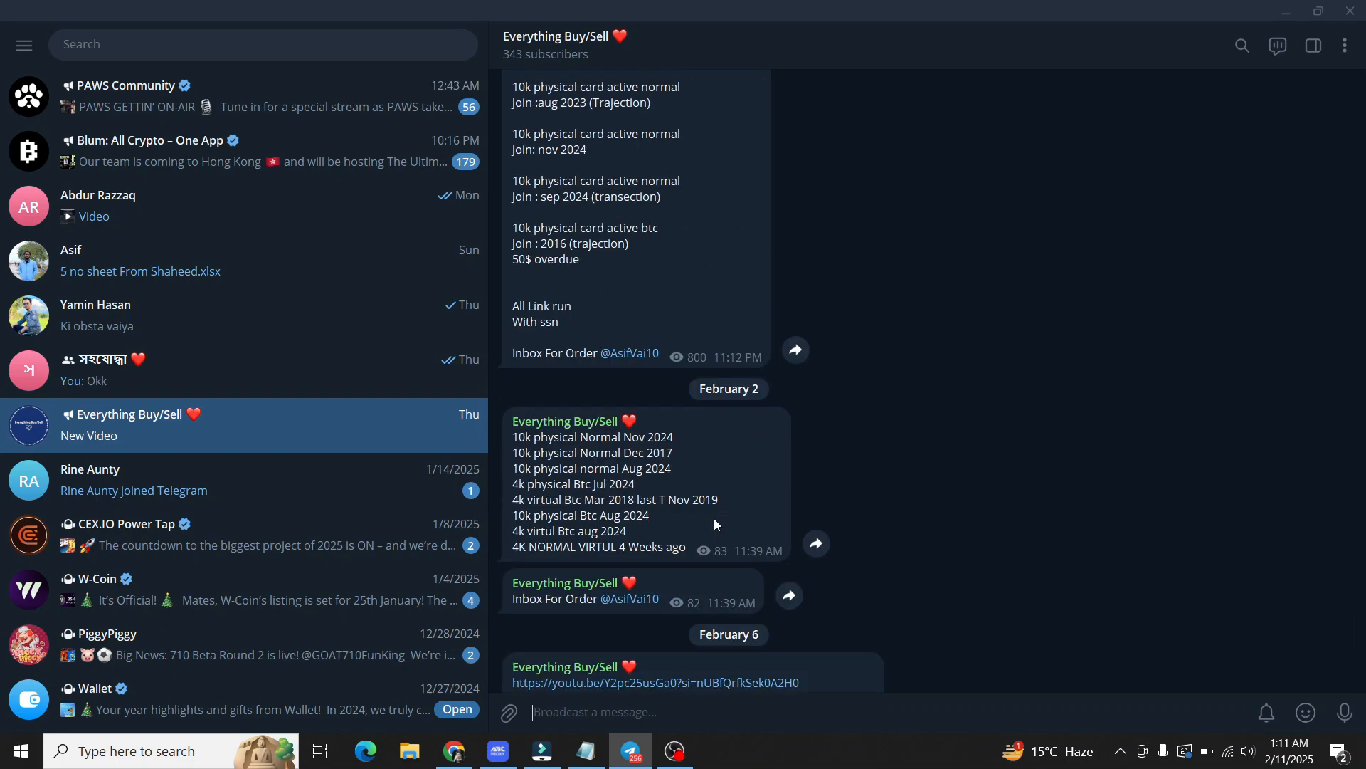
{"action": "scroll", "coordinate": [714, 525], "scroll_direction": "up", "scroll_amount": 4}
{"action": "scroll", "coordinate": [714, 525], "scroll_direction": "up", "scroll_amount": 4}
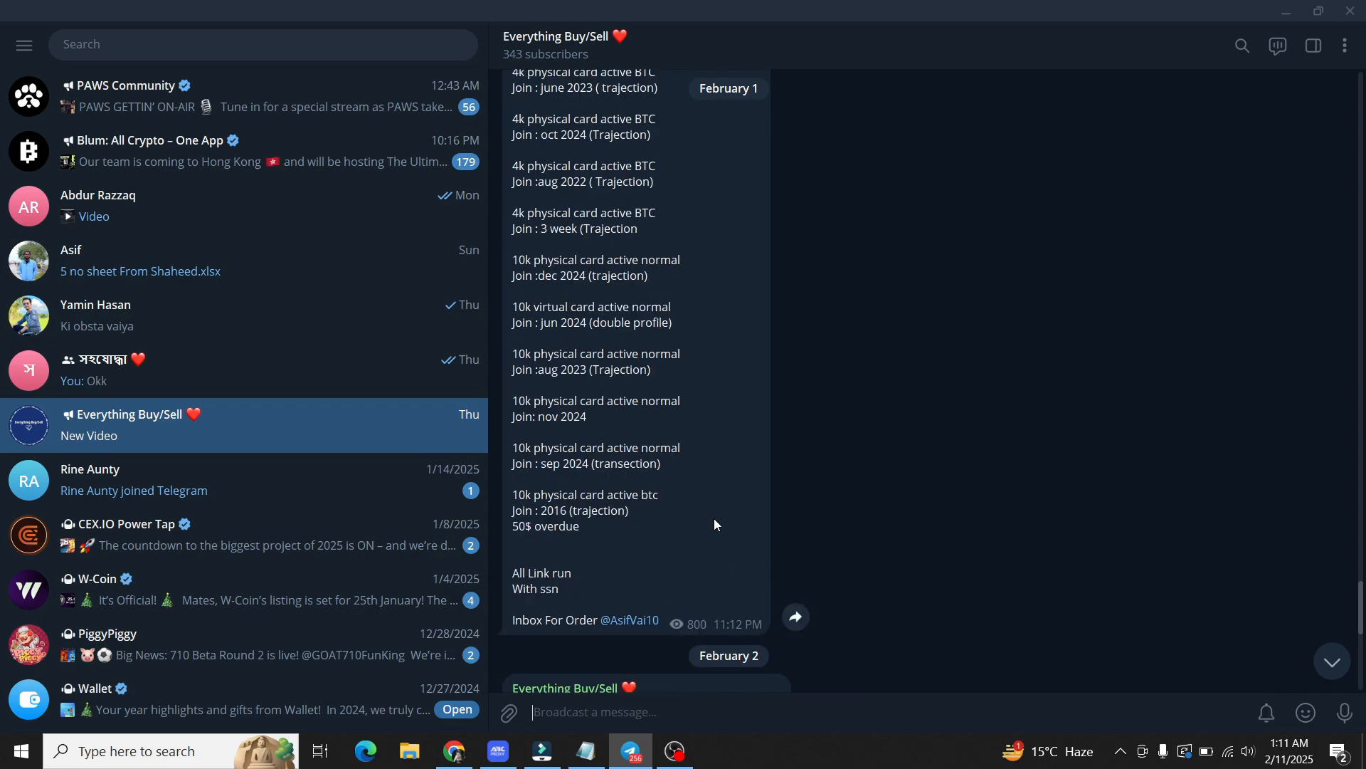
{"action": "scroll", "coordinate": [715, 525], "scroll_direction": "up", "scroll_amount": 7}
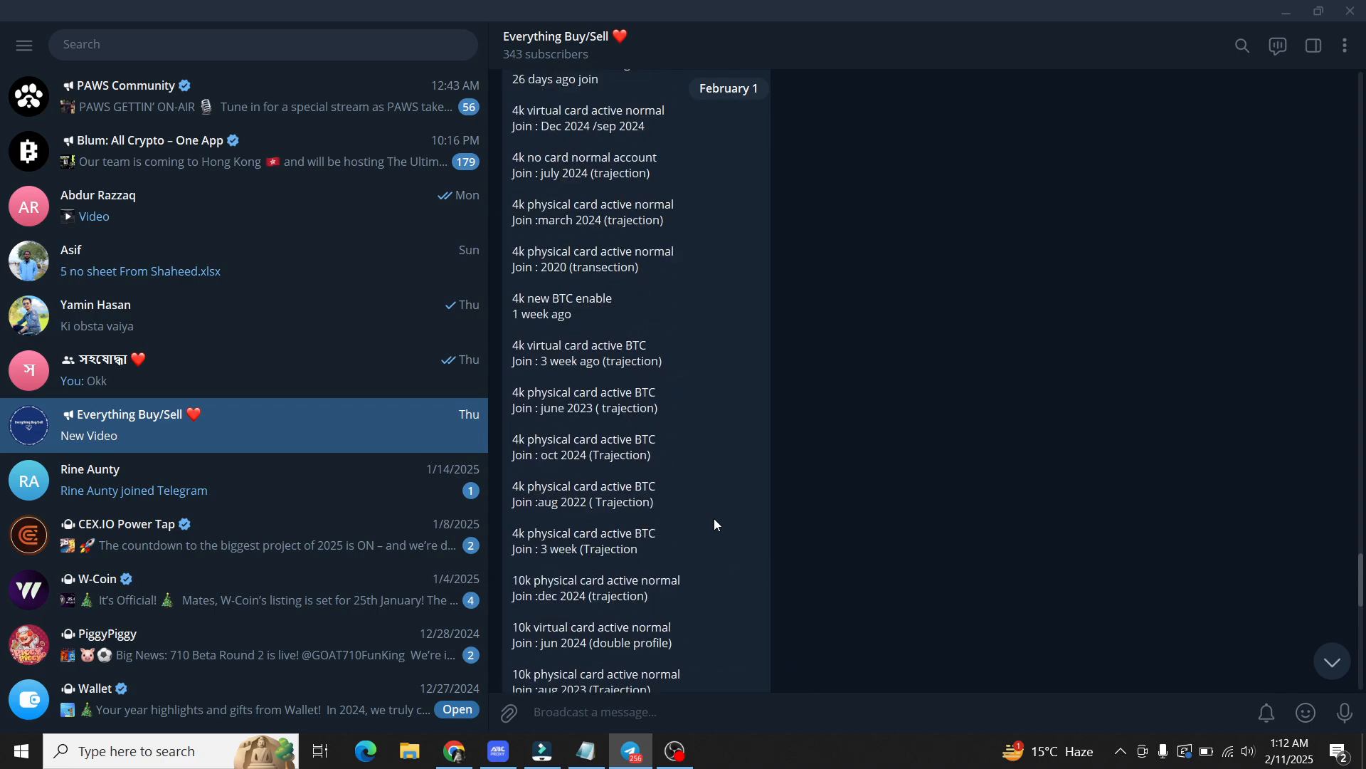
{"action": "scroll", "coordinate": [715, 523], "scroll_direction": "up", "scroll_amount": 9}
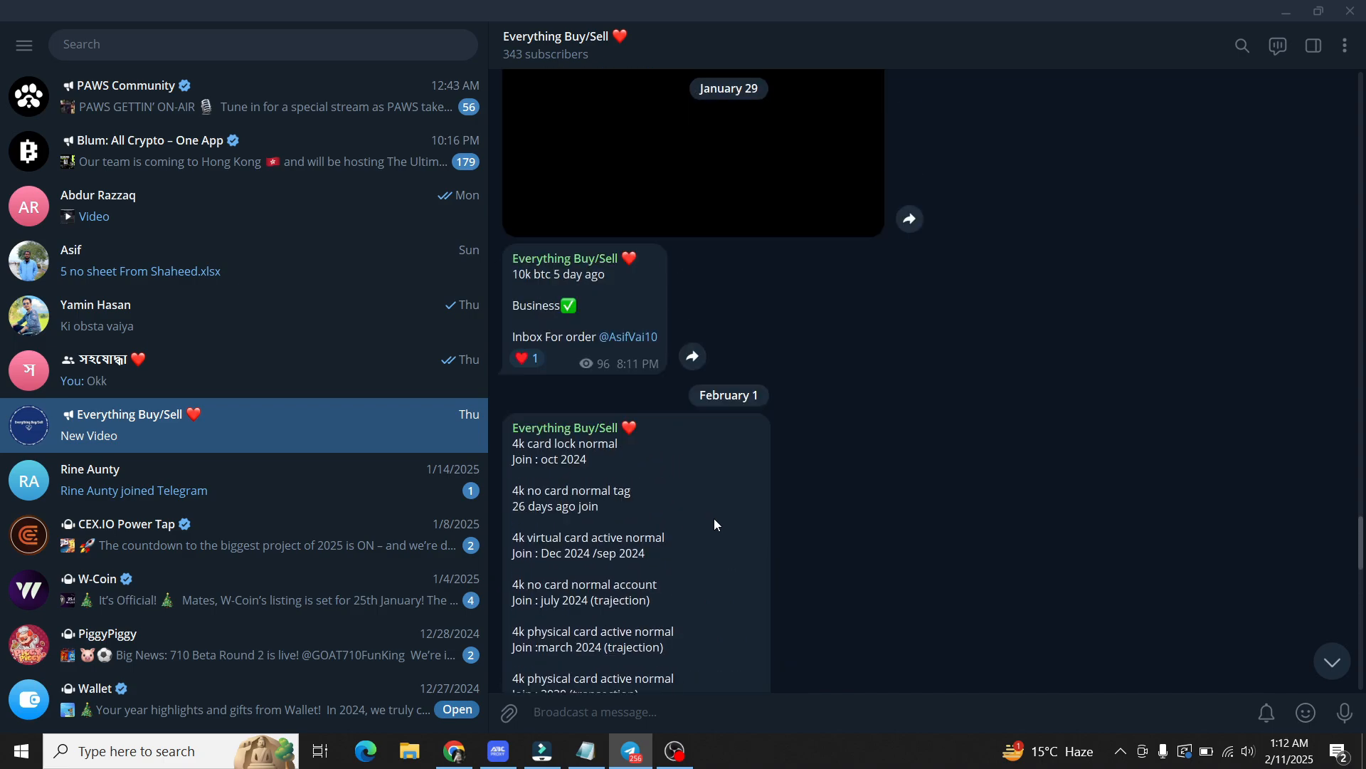
{"action": "scroll", "coordinate": [715, 524], "scroll_direction": "up", "scroll_amount": 5}
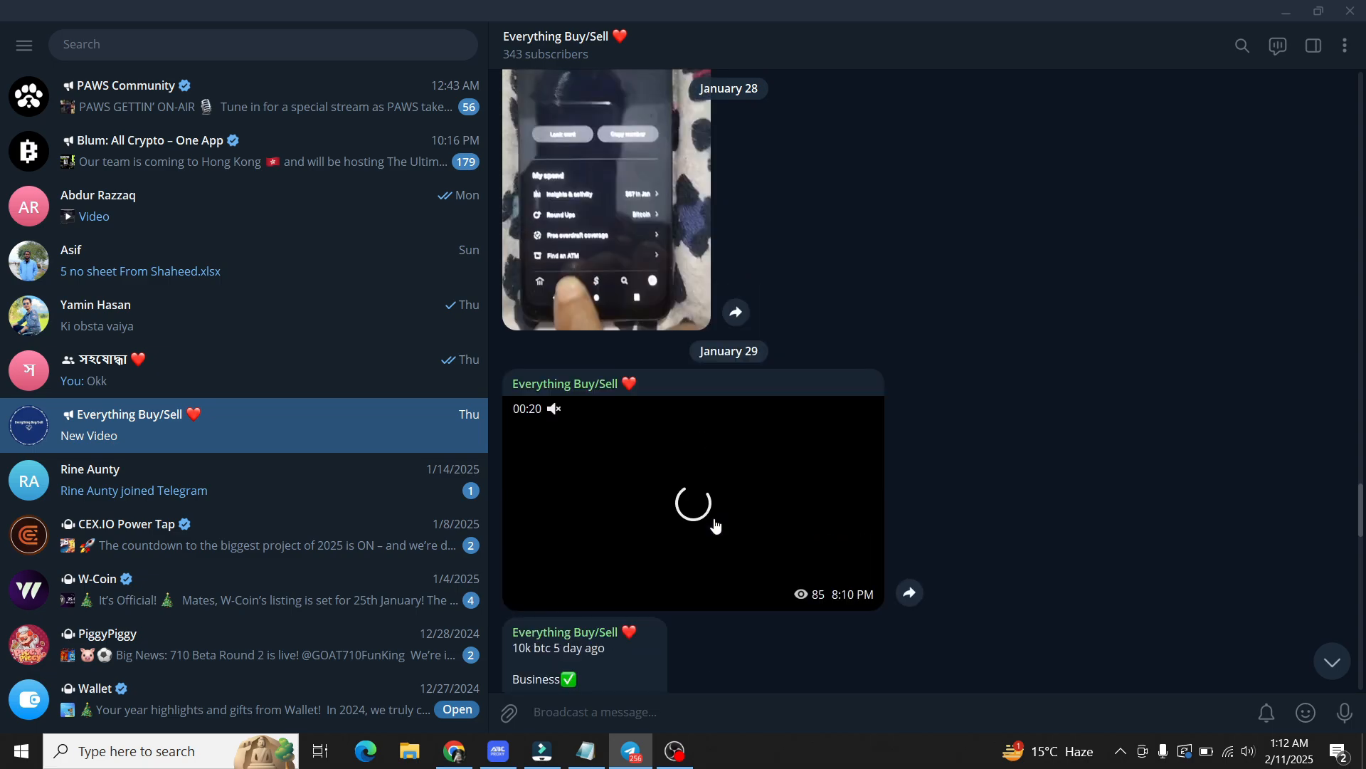
{"action": "scroll", "coordinate": [715, 525], "scroll_direction": "up", "scroll_amount": 4}
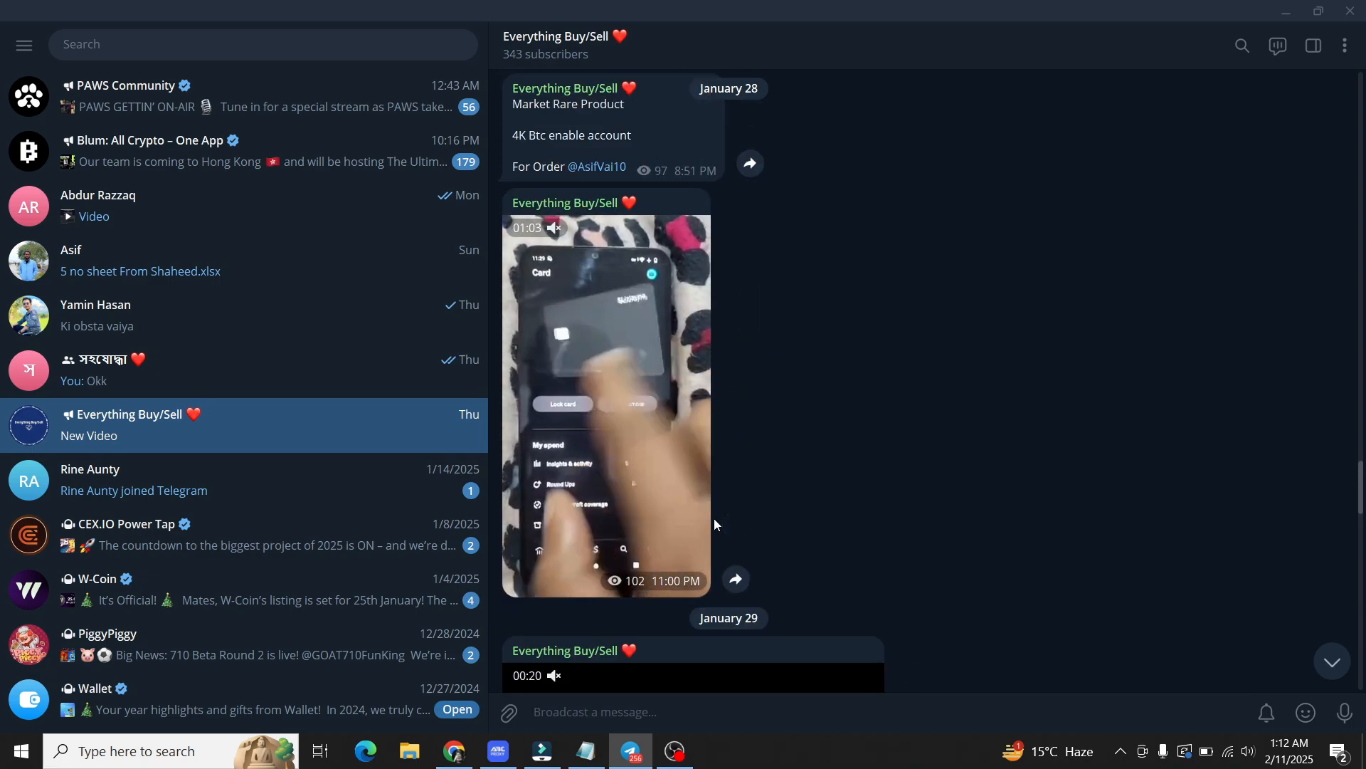
{"action": "scroll", "coordinate": [714, 525], "scroll_direction": "up", "scroll_amount": 3}
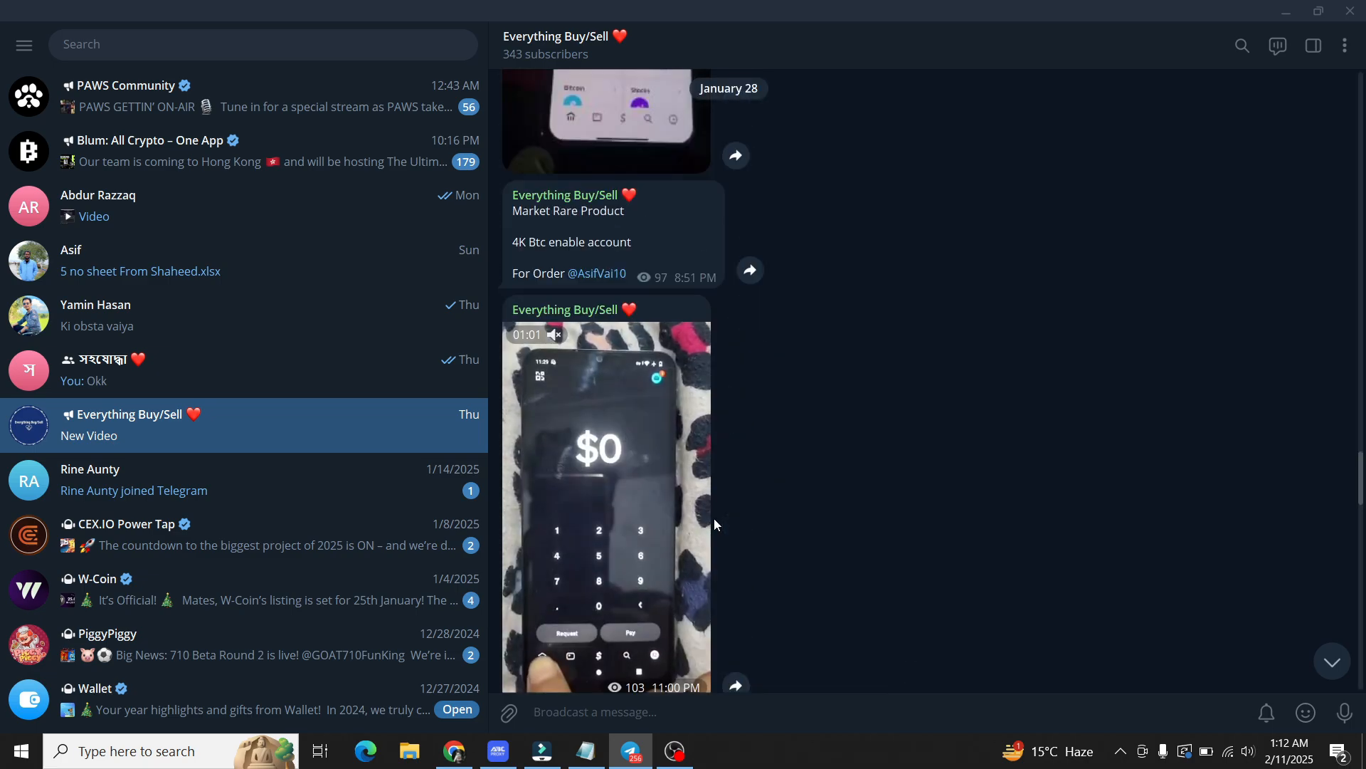
{"action": "scroll", "coordinate": [714, 524], "scroll_direction": "up", "scroll_amount": 5}
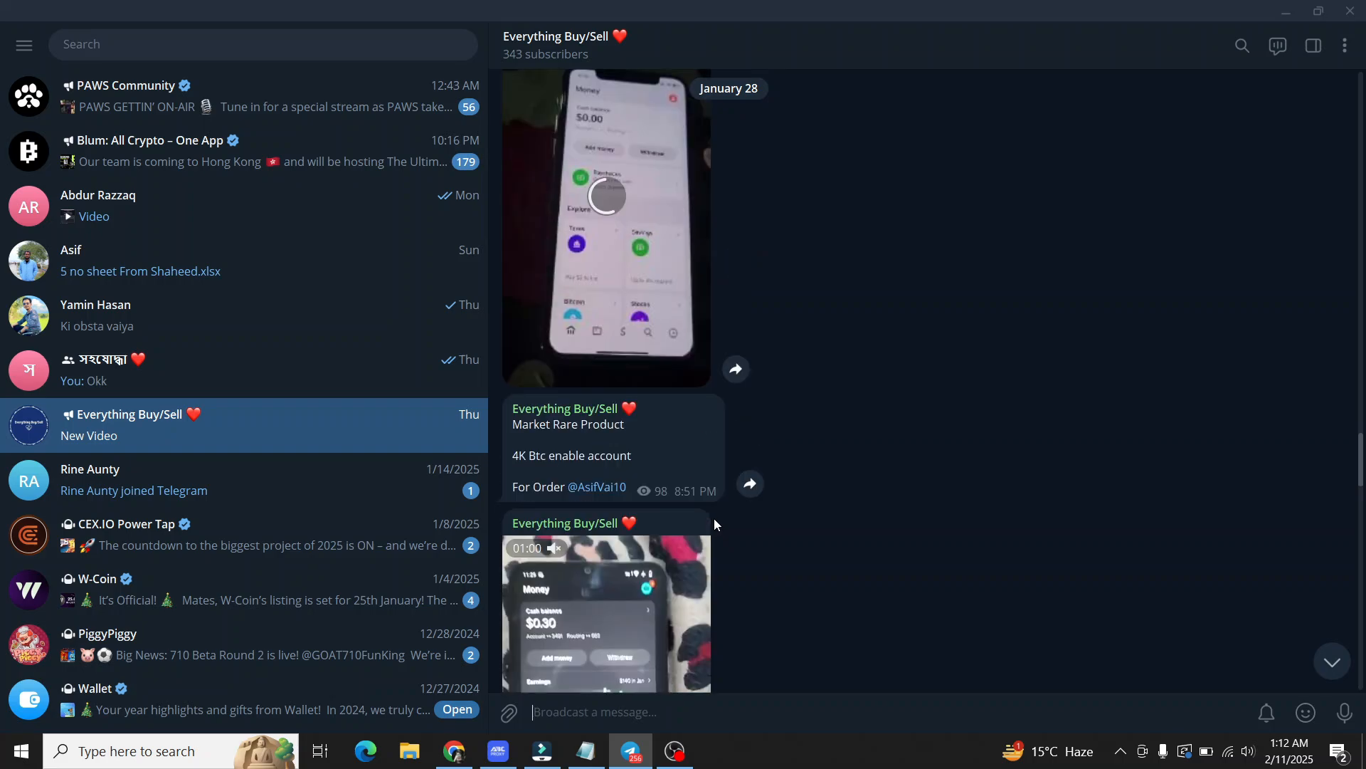
{"action": "scroll", "coordinate": [715, 524], "scroll_direction": "up", "scroll_amount": 2}
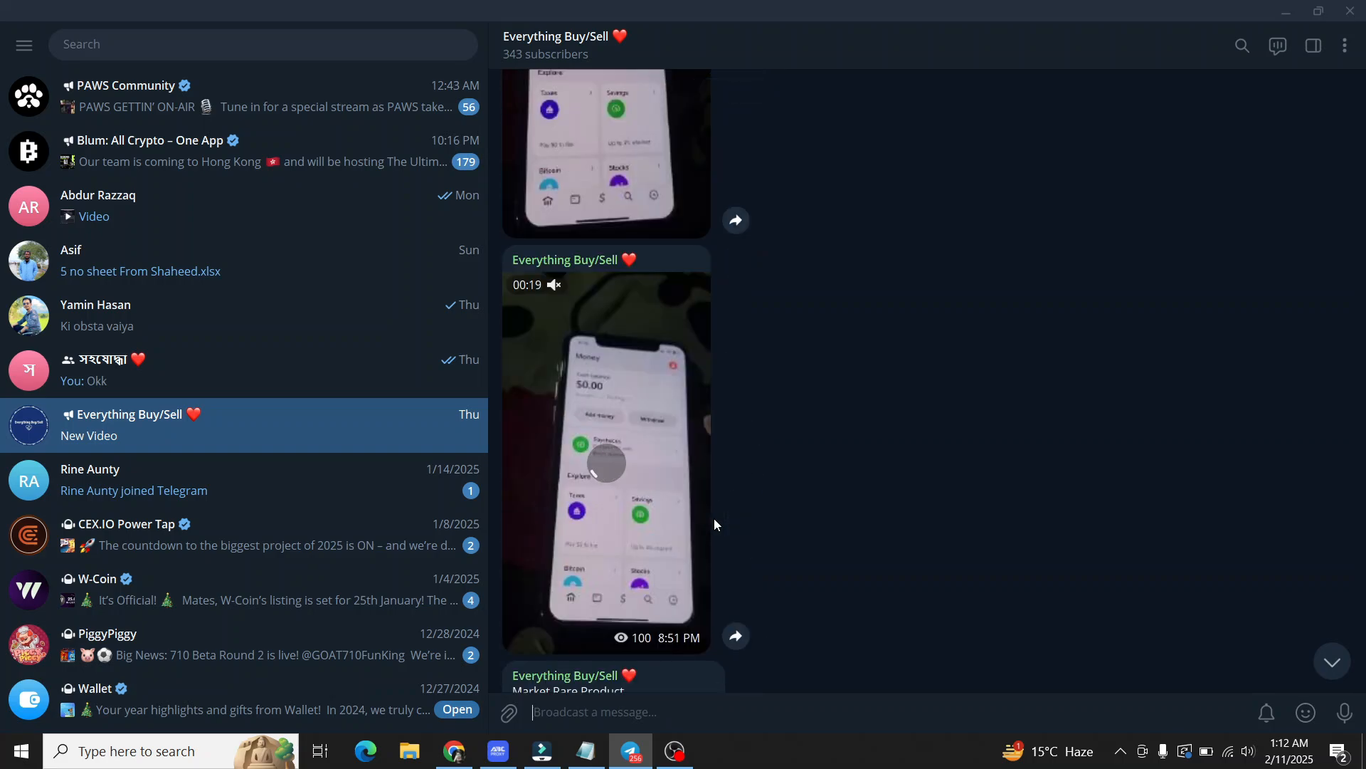
{"action": "scroll", "coordinate": [715, 525], "scroll_direction": "up", "scroll_amount": 4}
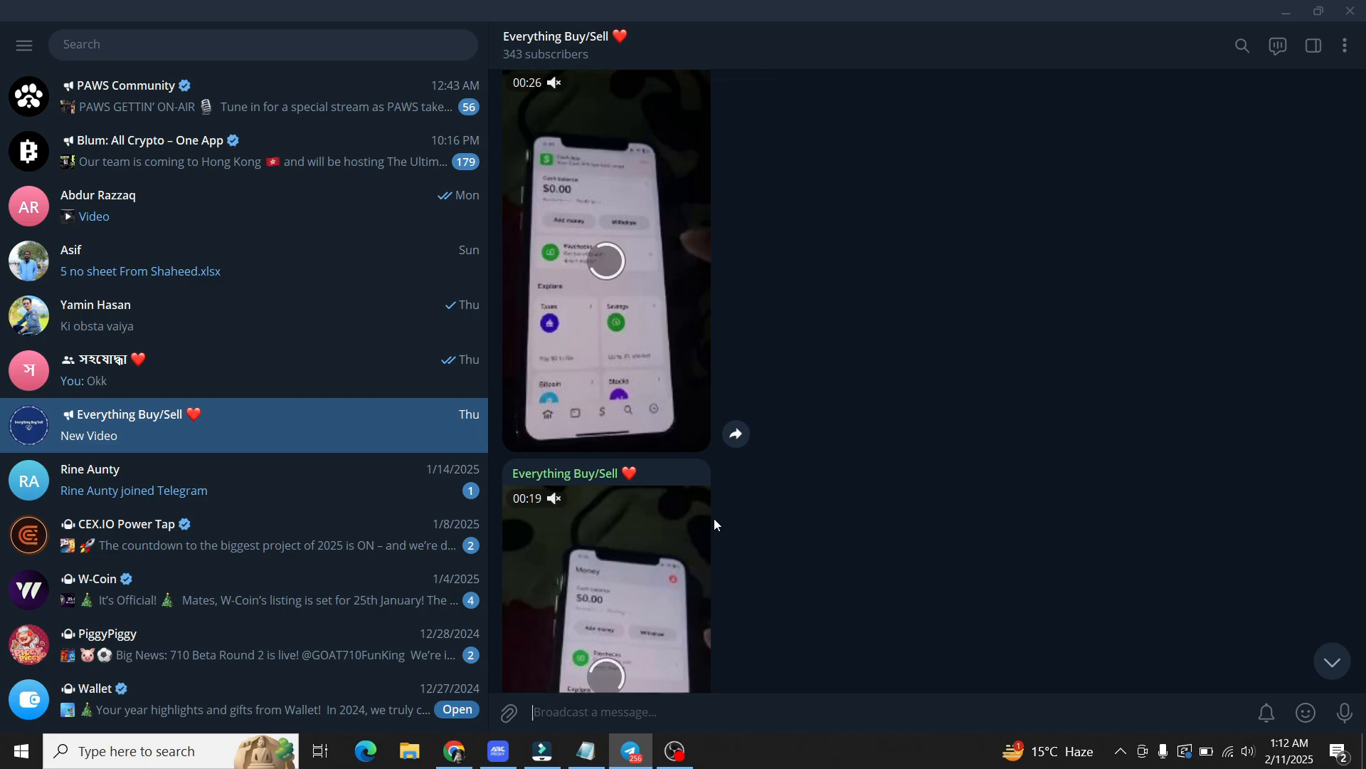
{"action": "scroll", "coordinate": [715, 524], "scroll_direction": "up", "scroll_amount": 2}
{"action": "scroll", "coordinate": [715, 525], "scroll_direction": "up", "scroll_amount": 5}
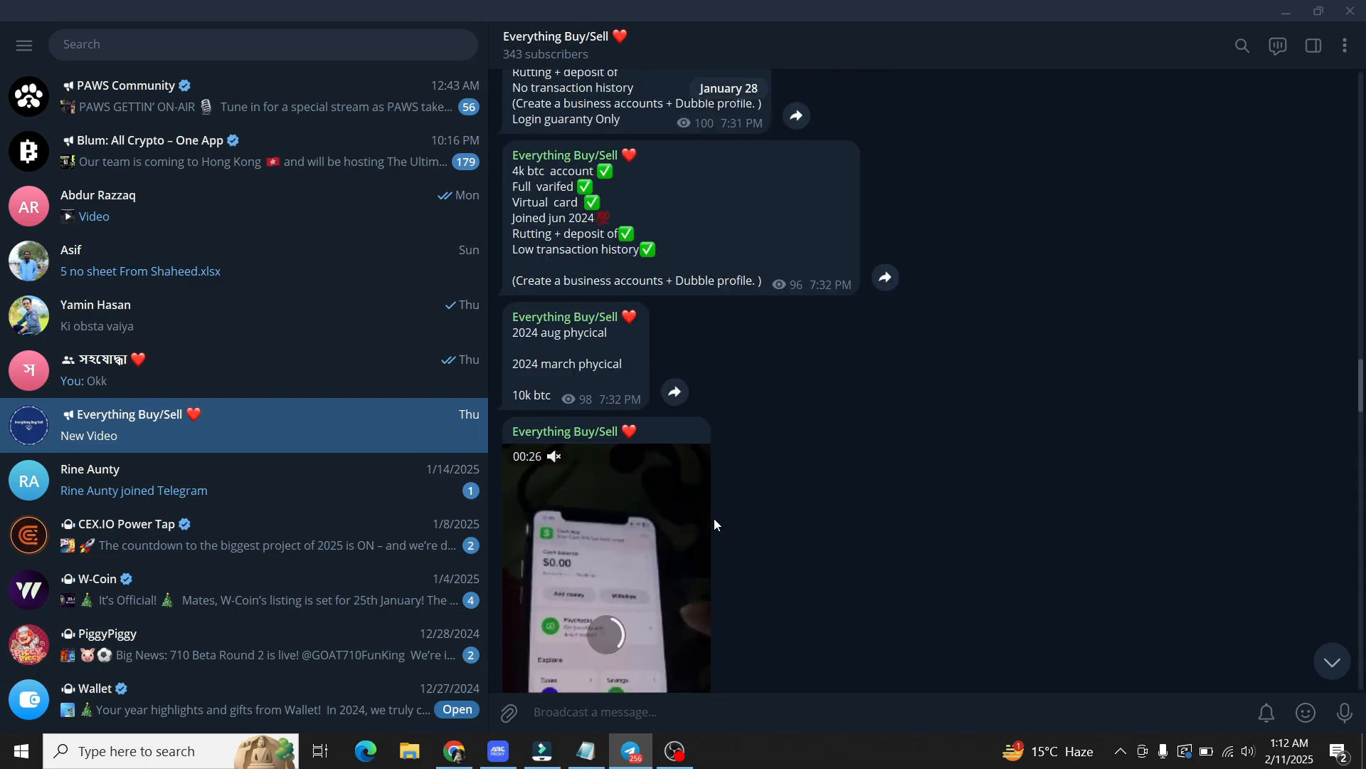
{"action": "scroll", "coordinate": [715, 524], "scroll_direction": "up", "scroll_amount": 3}
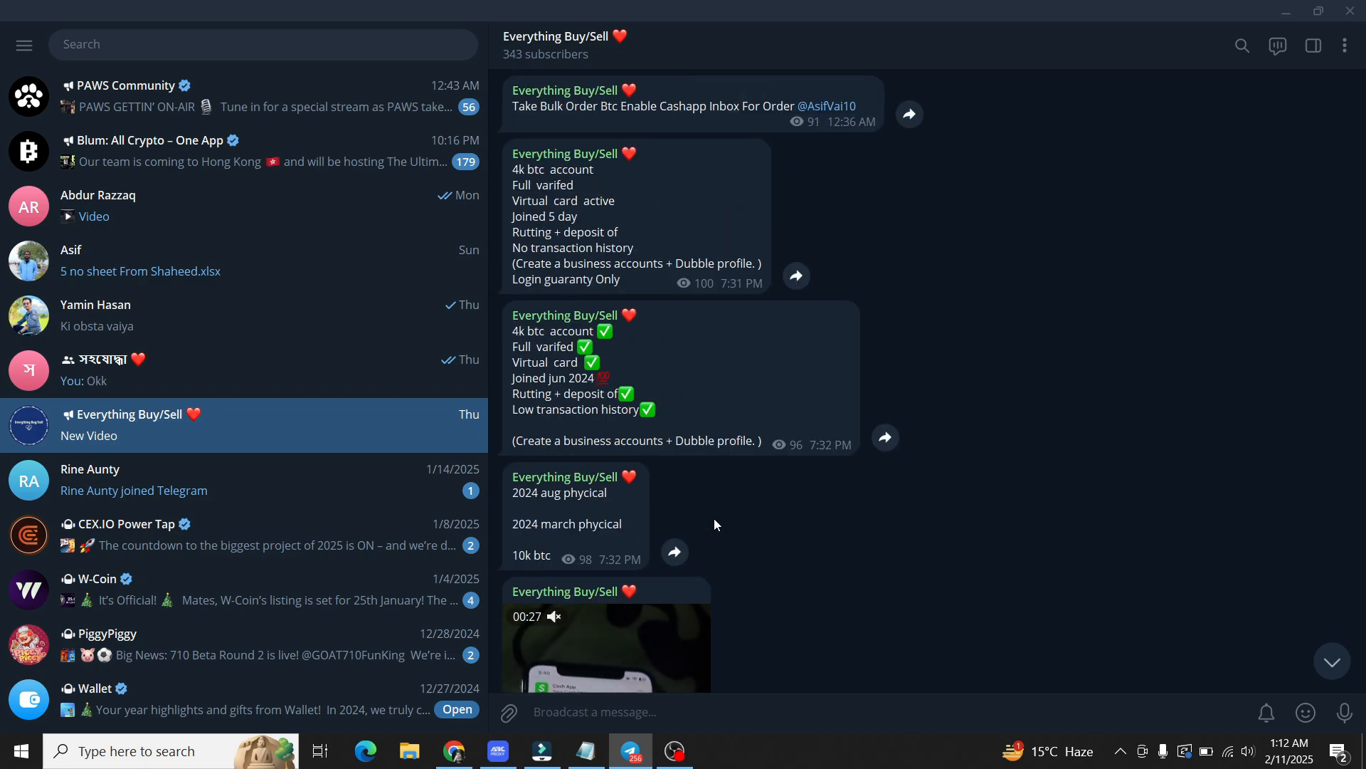
{"action": "scroll", "coordinate": [714, 520], "scroll_direction": "up", "scroll_amount": 1}
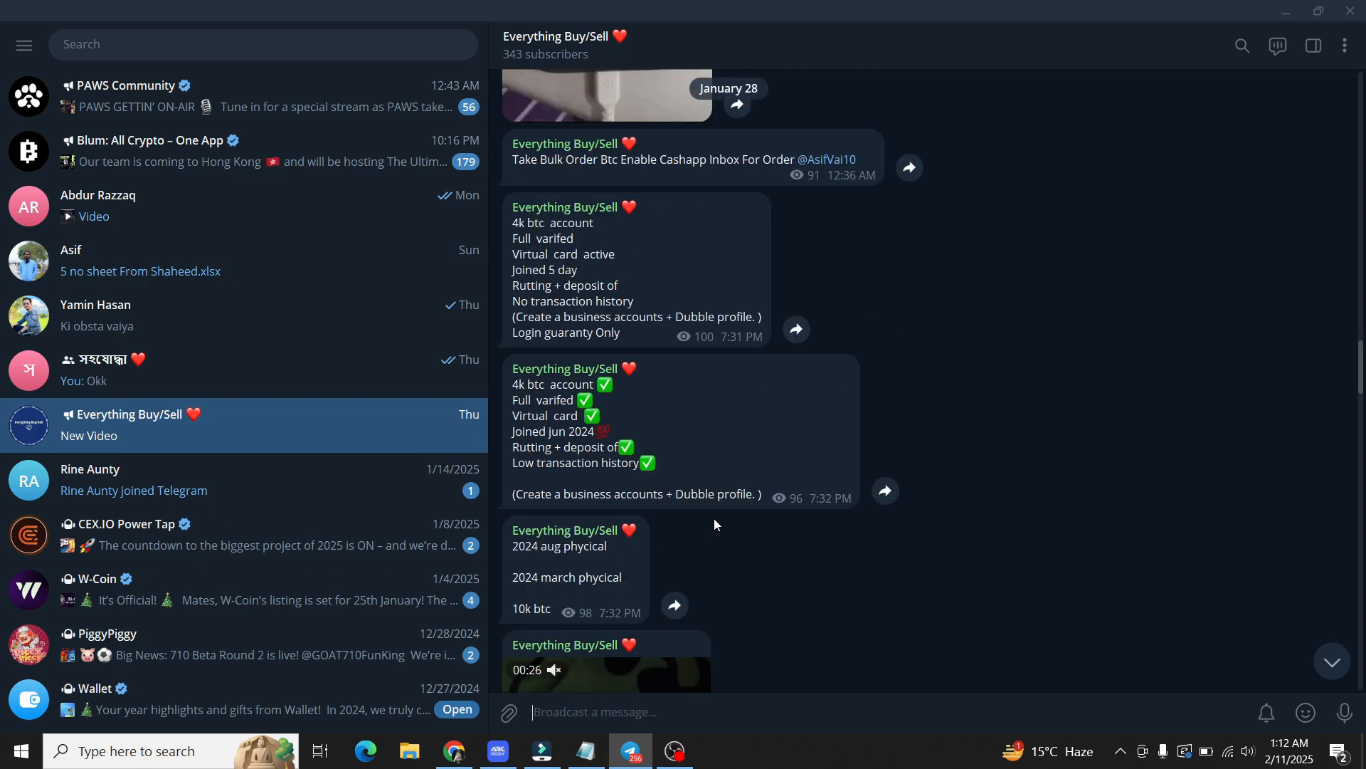
{"action": "scroll", "coordinate": [715, 525], "scroll_direction": "up", "scroll_amount": 6}
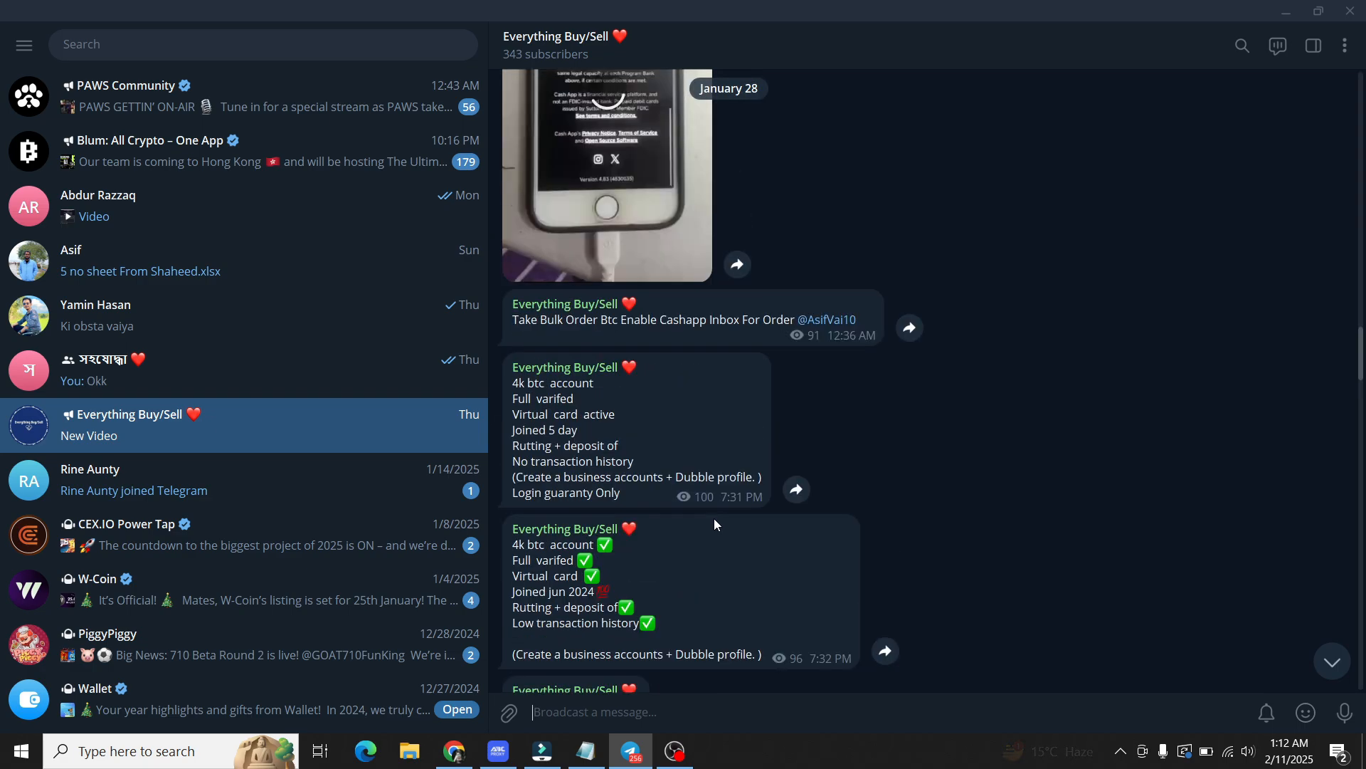
{"action": "scroll", "coordinate": [715, 525], "scroll_direction": "up", "scroll_amount": 5}
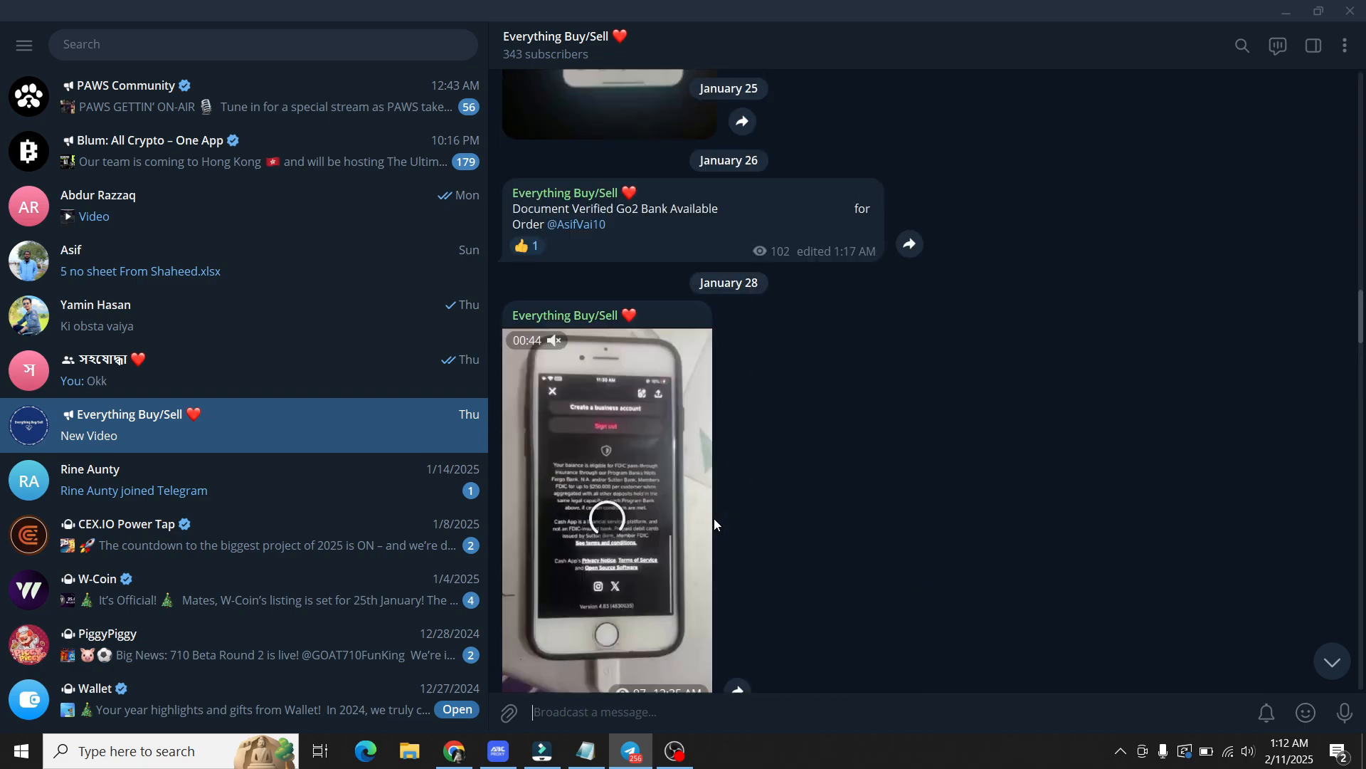
{"action": "scroll", "coordinate": [714, 524], "scroll_direction": "up", "scroll_amount": 4}
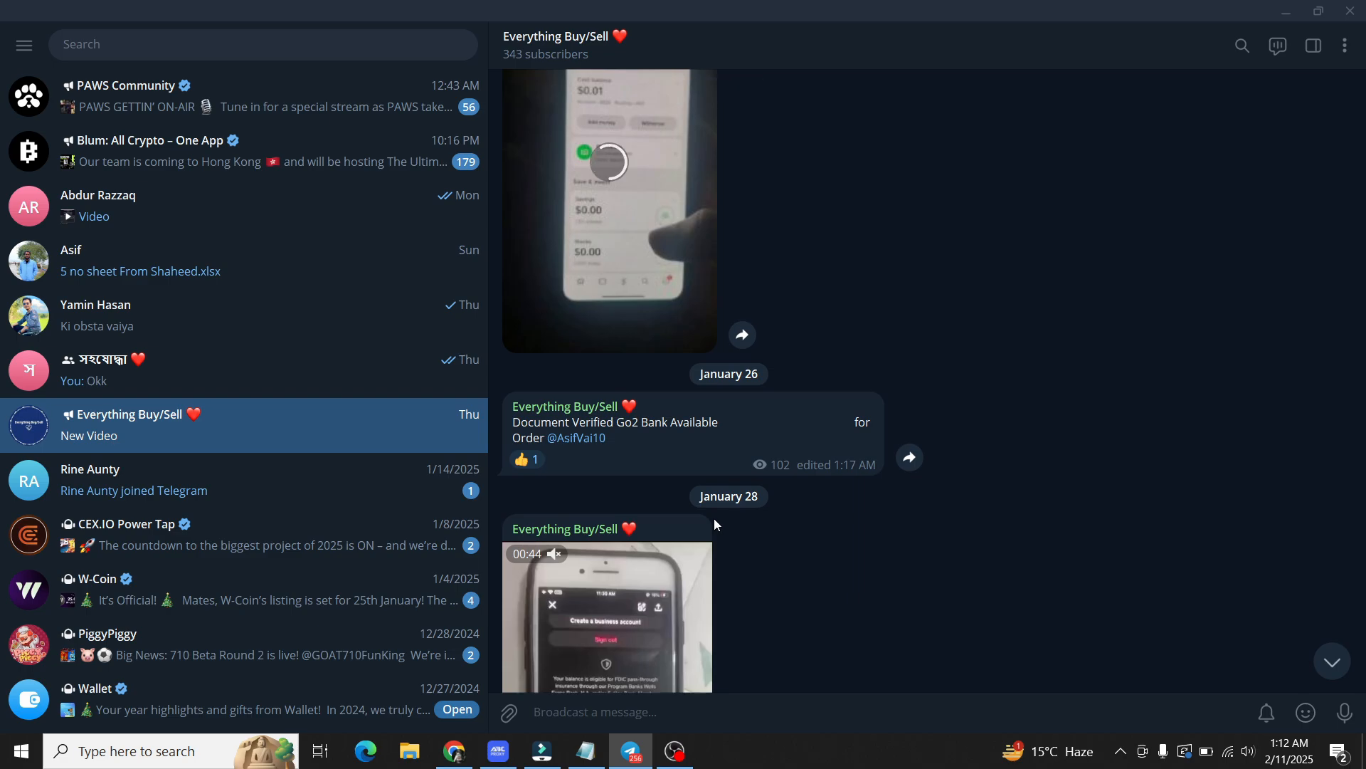
{"action": "scroll", "coordinate": [714, 524], "scroll_direction": "up", "scroll_amount": 3}
{"action": "scroll", "coordinate": [715, 525], "scroll_direction": "up", "scroll_amount": 5}
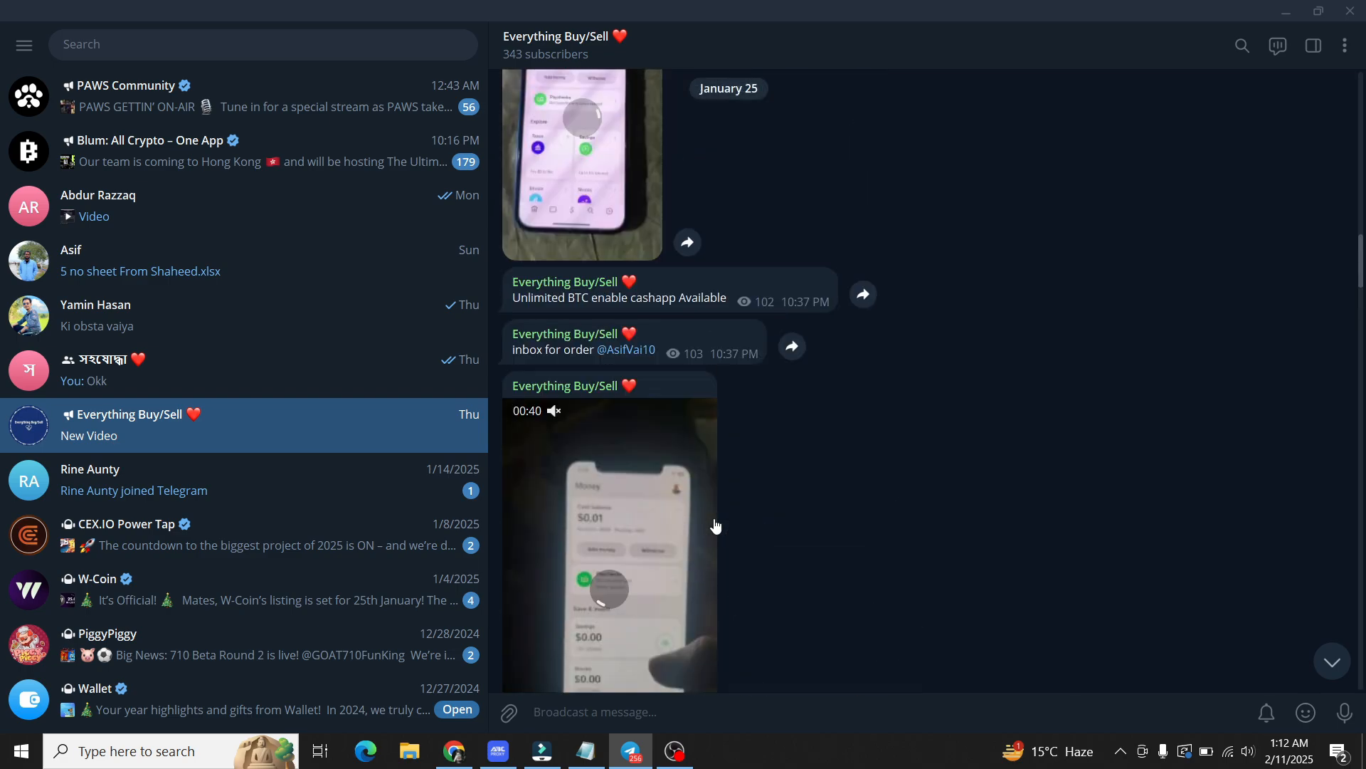
{"action": "scroll", "coordinate": [715, 525], "scroll_direction": "up", "scroll_amount": 1}
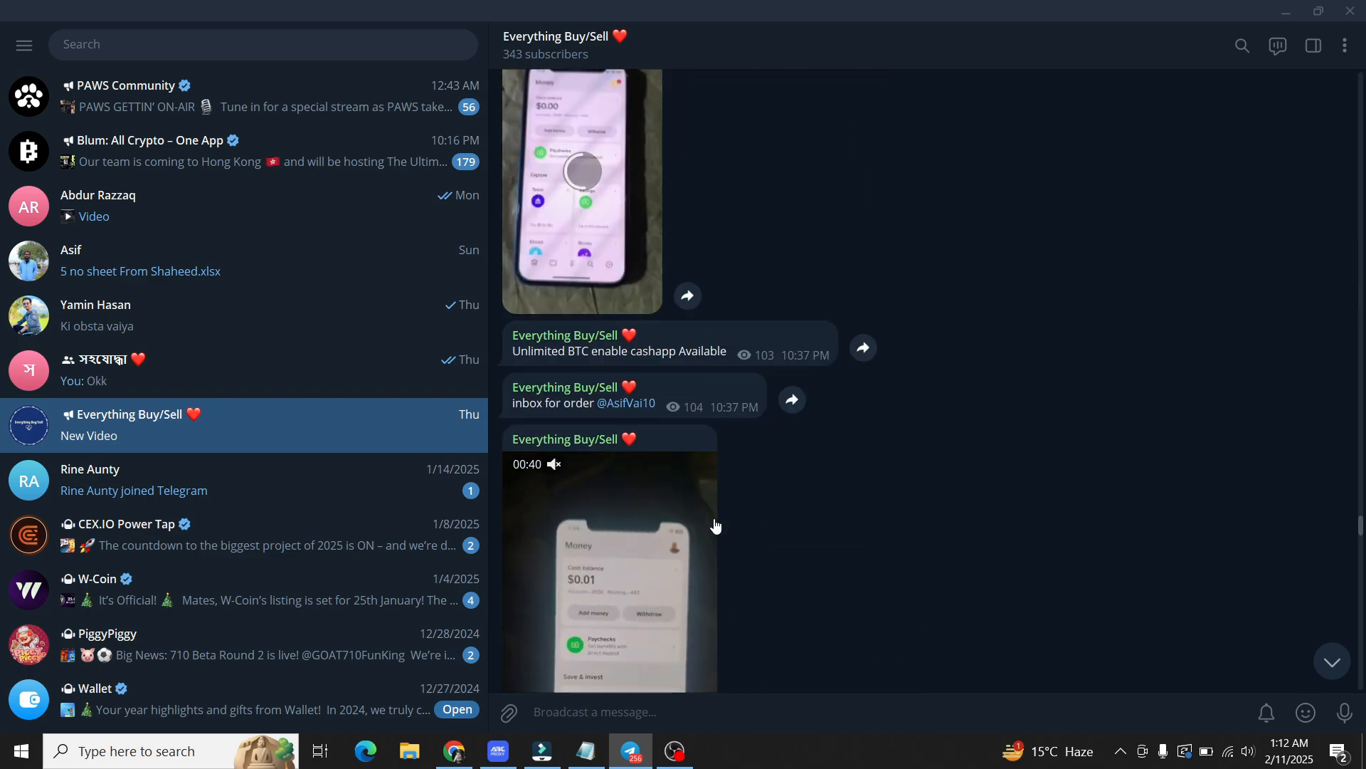
{"action": "scroll", "coordinate": [714, 524], "scroll_direction": "up", "scroll_amount": 2}
{"action": "scroll", "coordinate": [714, 519], "scroll_direction": "up", "scroll_amount": 3}
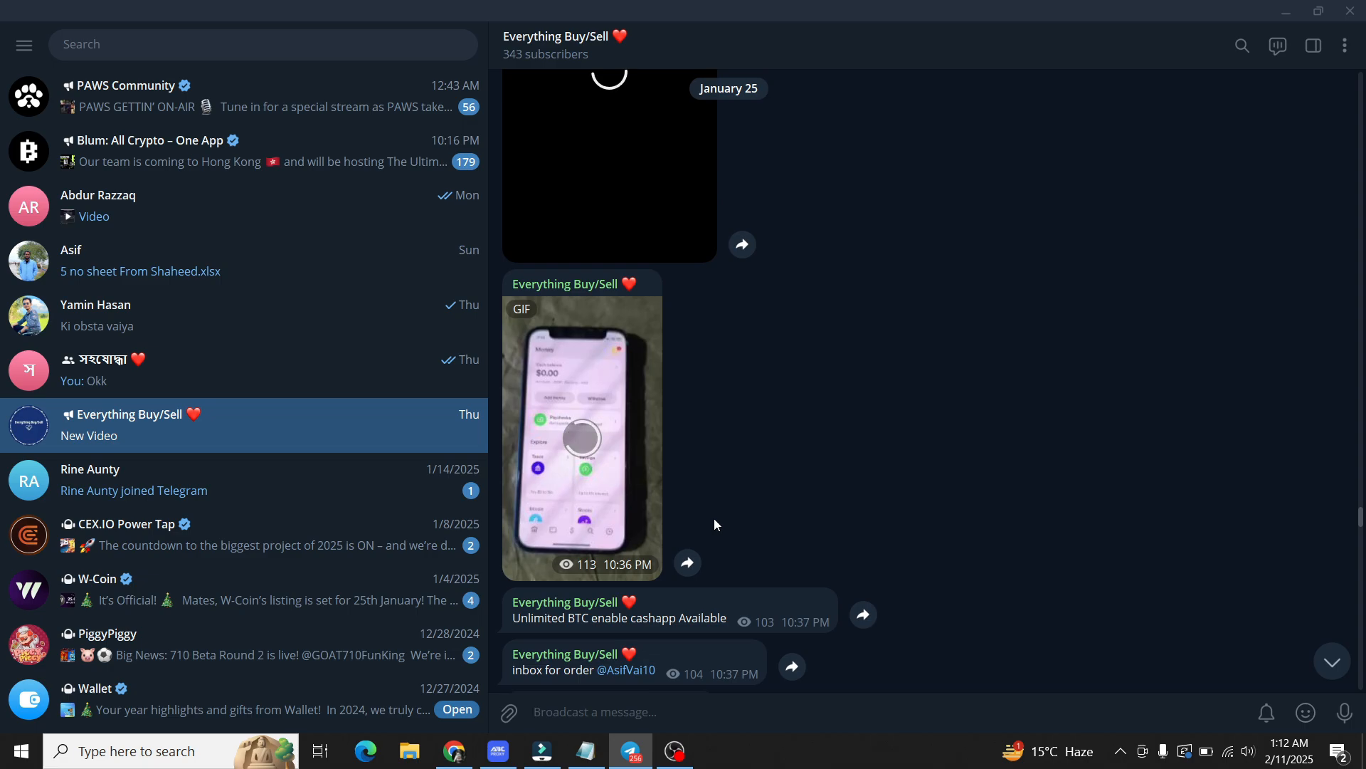
{"action": "scroll", "coordinate": [715, 519], "scroll_direction": "up", "scroll_amount": 1}
{"action": "scroll", "coordinate": [715, 524], "scroll_direction": "up", "scroll_amount": 5}
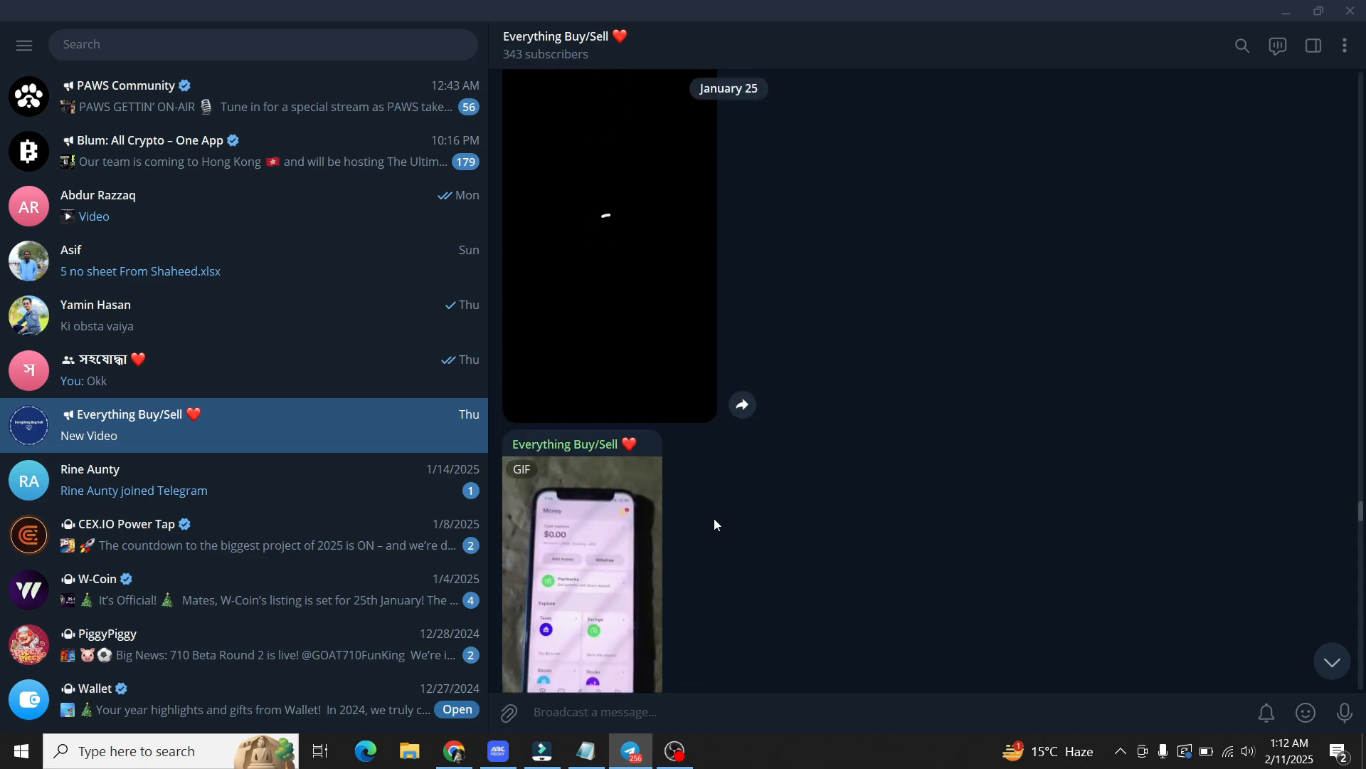
{"action": "scroll", "coordinate": [715, 525], "scroll_direction": "up", "scroll_amount": 1}
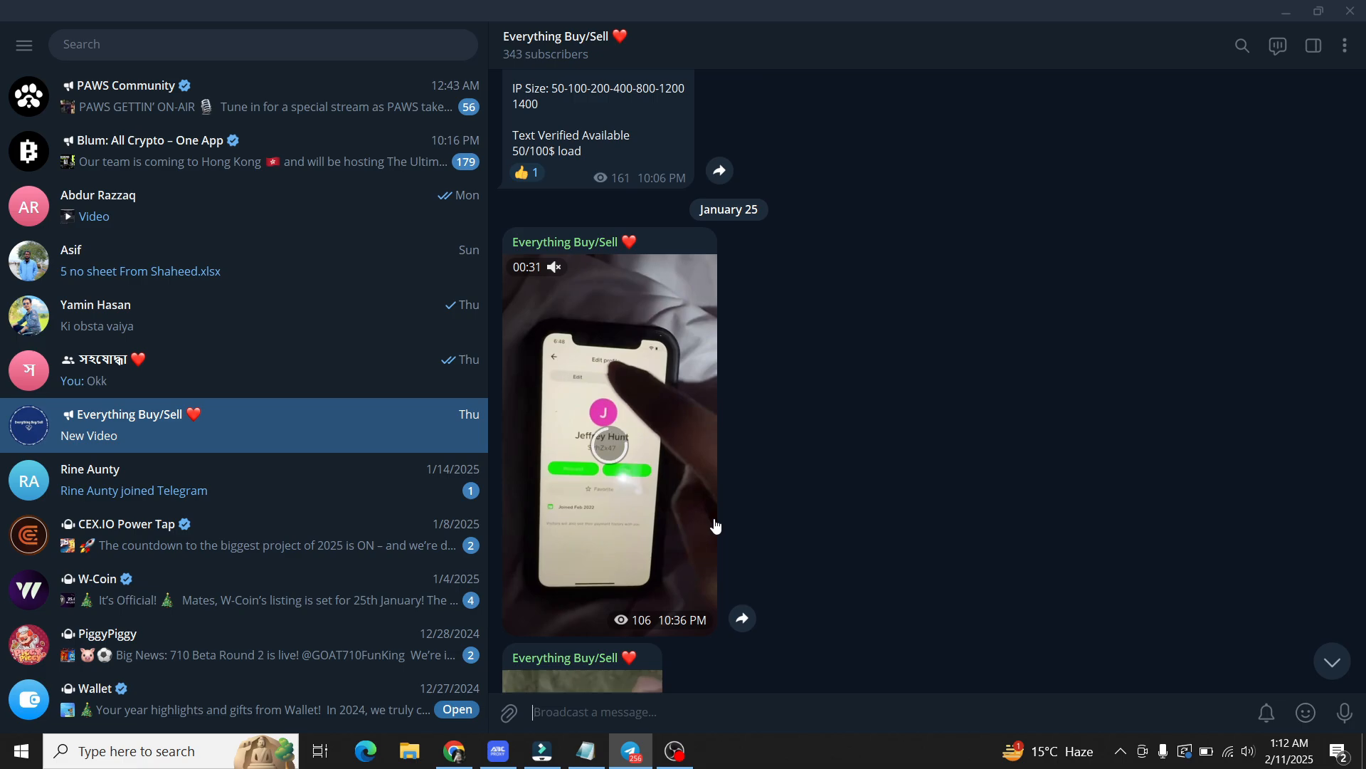
{"action": "scroll", "coordinate": [716, 525], "scroll_direction": "up", "scroll_amount": 6}
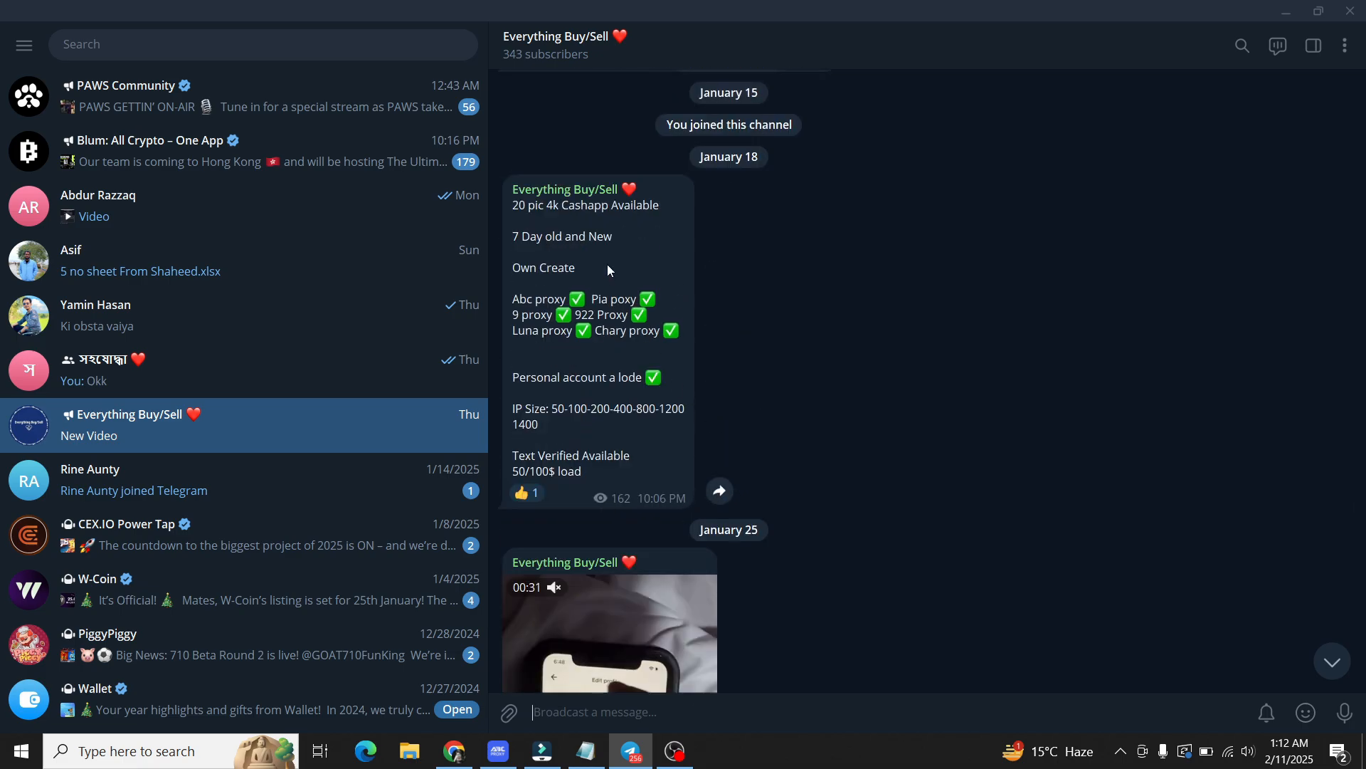
{"action": "scroll", "coordinate": [608, 269], "scroll_direction": "up", "scroll_amount": 5}
{"action": "scroll", "coordinate": [697, 361], "scroll_direction": "up", "scroll_amount": 6}
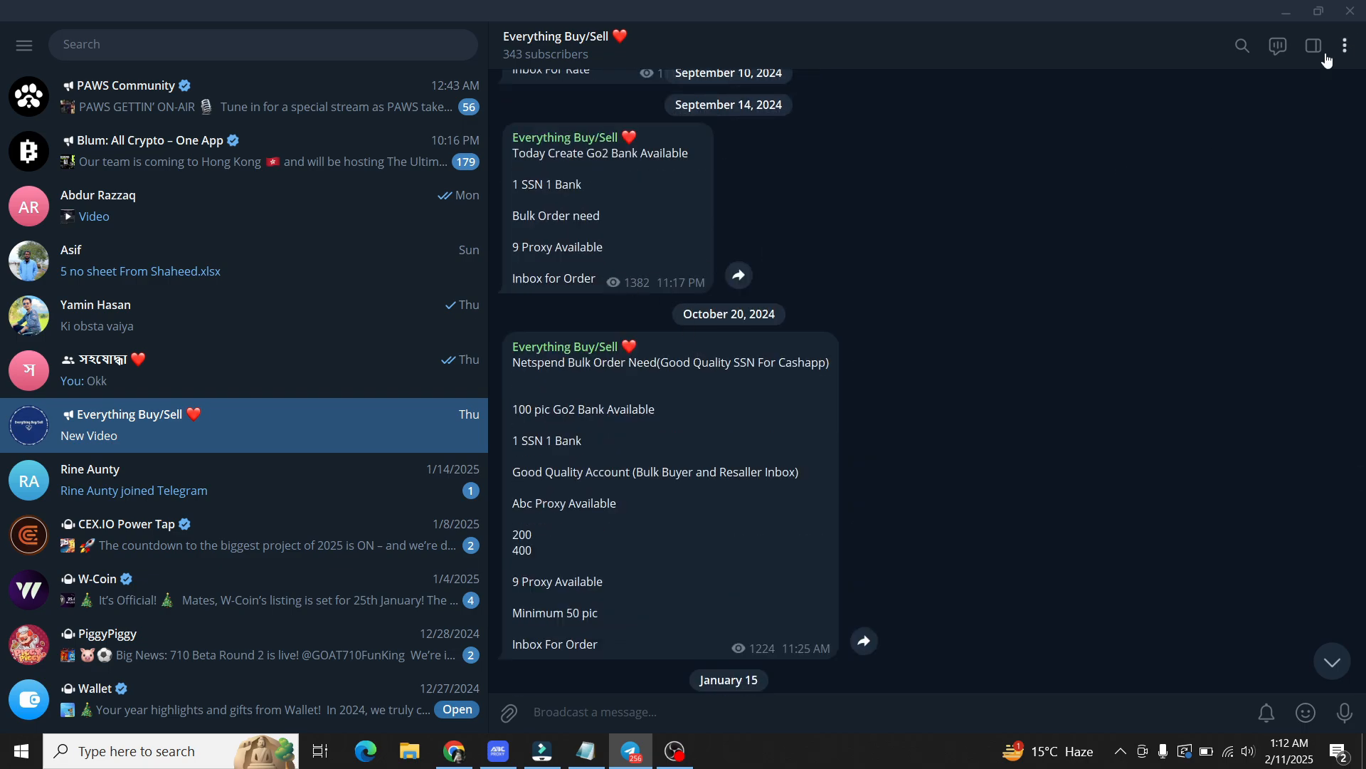
{"action": "mouse_move", "coordinate": [651, 742]}
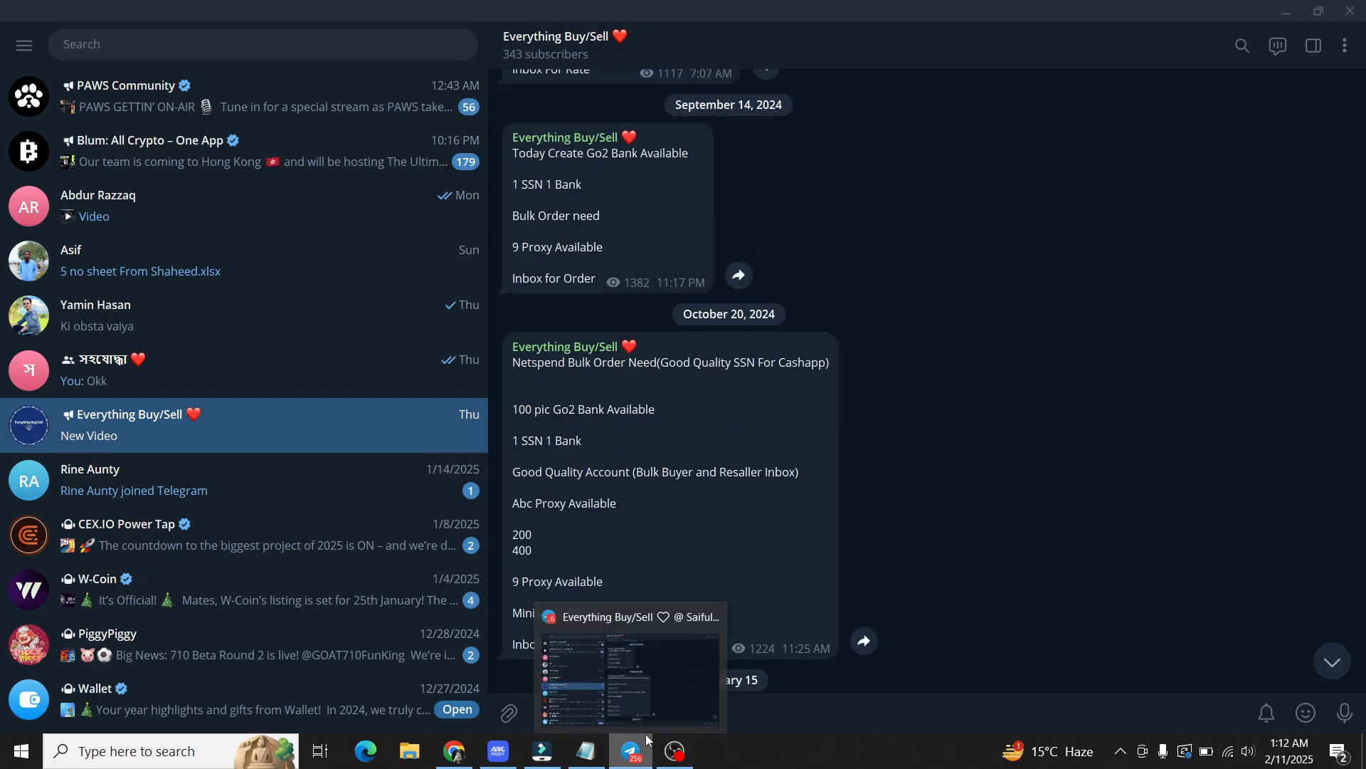
{"action": "scroll", "coordinate": [583, 460], "scroll_direction": "up", "scroll_amount": 3}
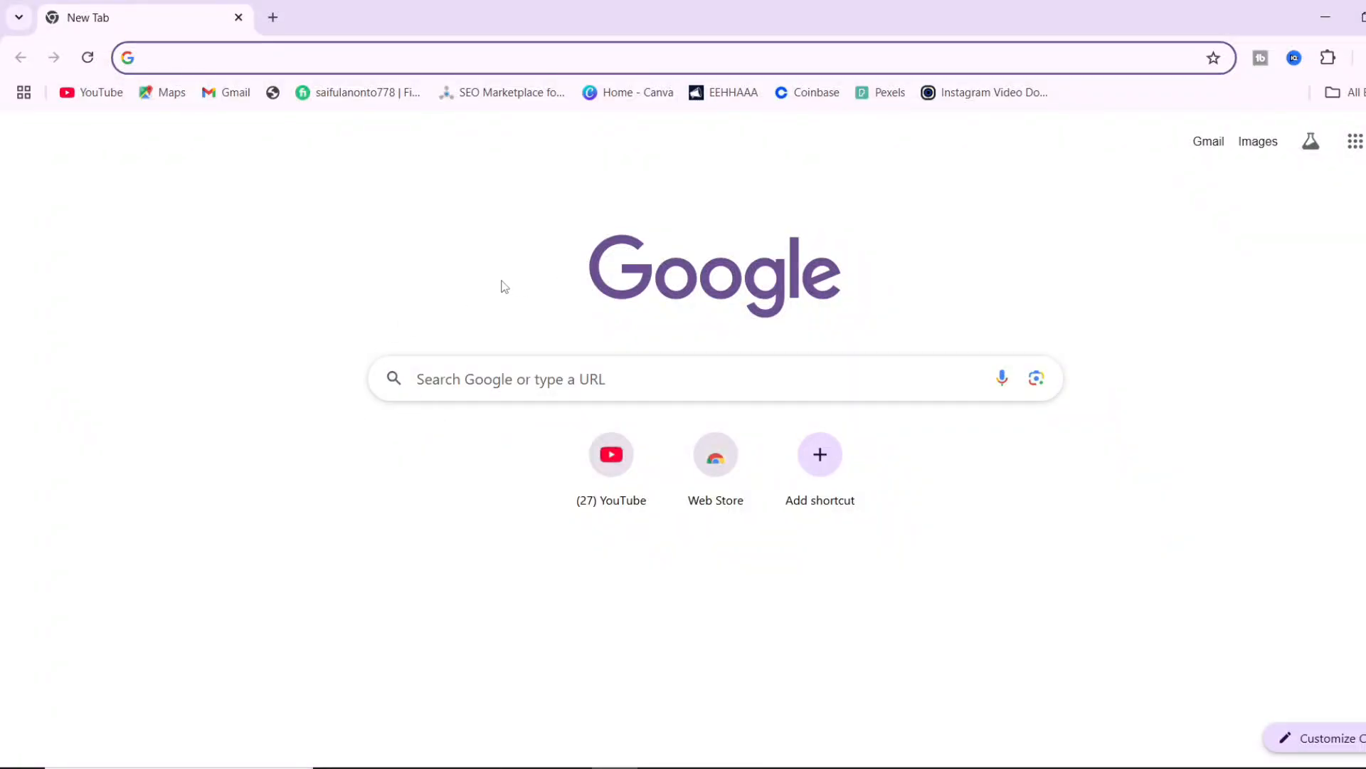
Search Google for 'abc proxy download' and open the ABCproxy Proxy Manager Downloads result.
{"action": "type", "text": "abc"}
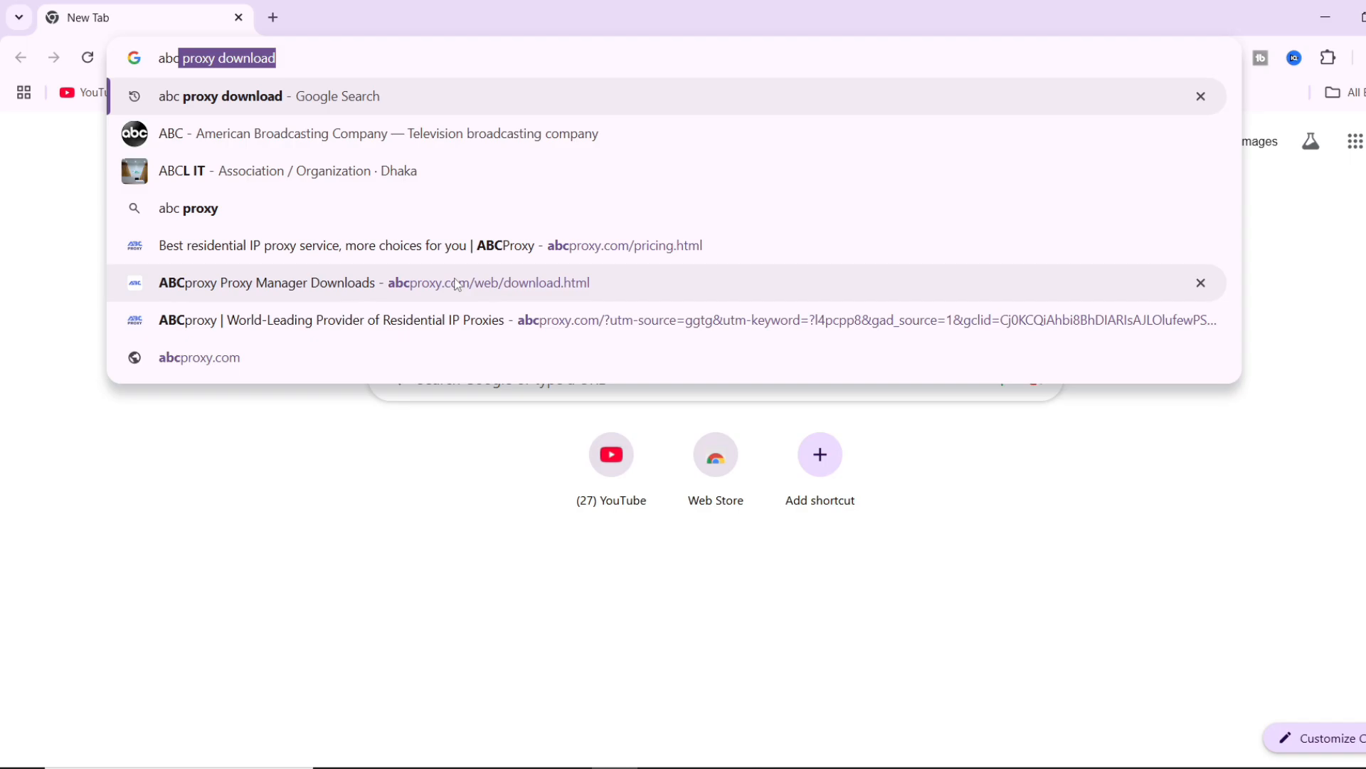
{"action": "key", "text": "Return"}
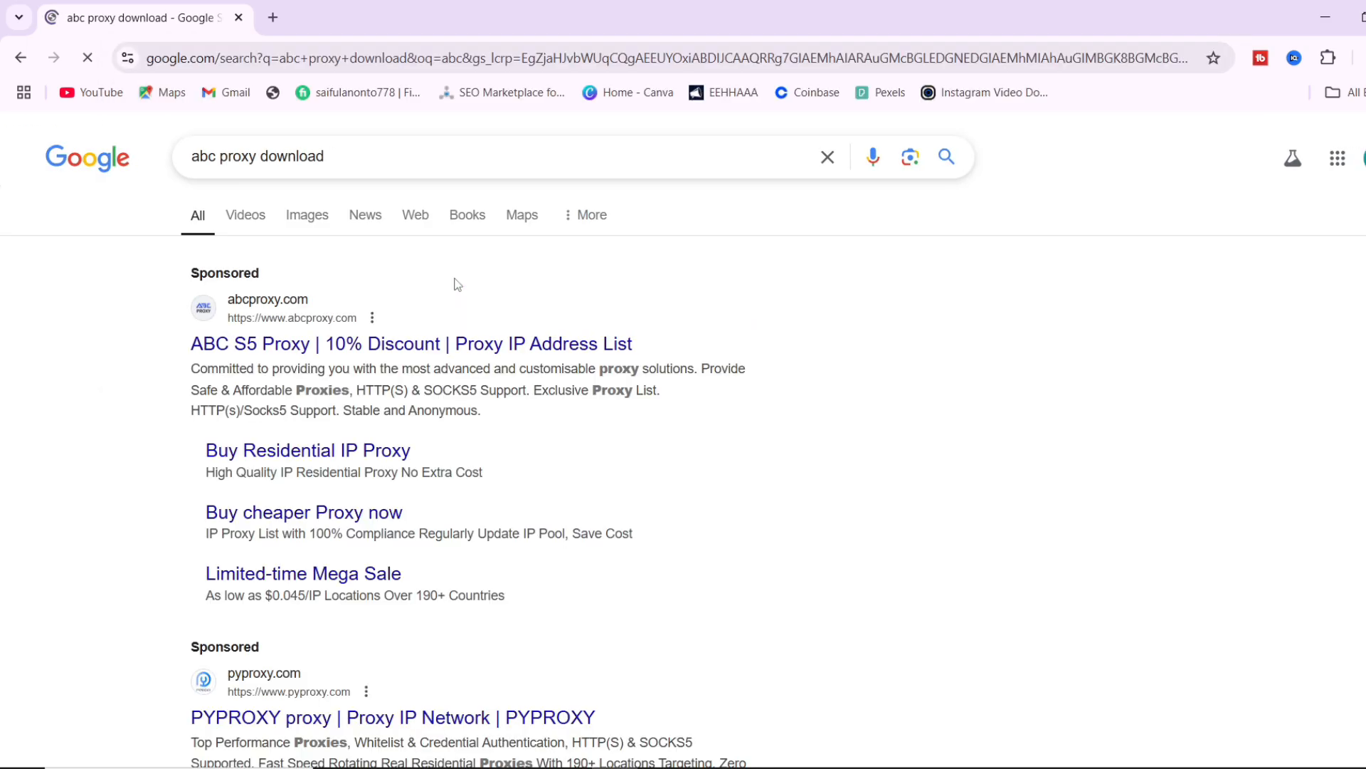
{"action": "scroll", "coordinate": [443, 384], "scroll_direction": "down", "scroll_amount": 7}
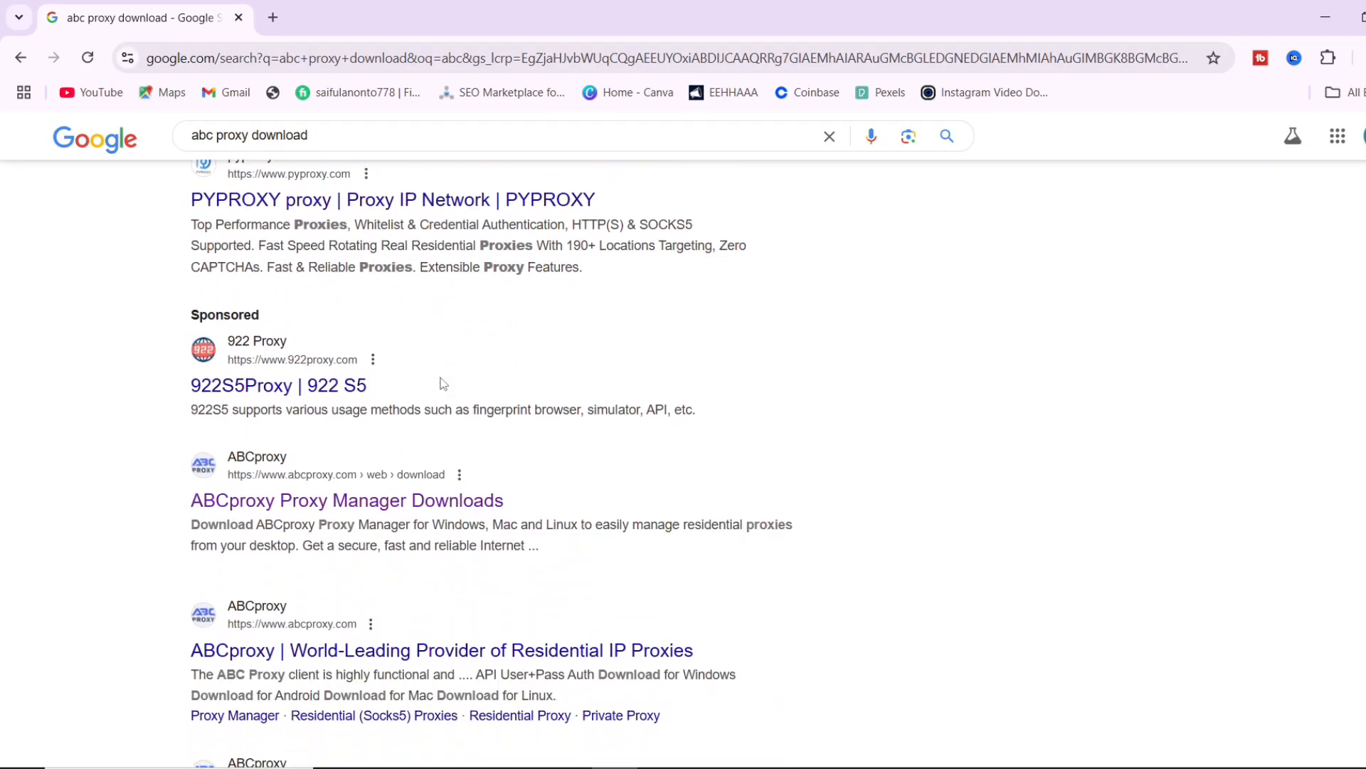
{"action": "scroll", "coordinate": [443, 385], "scroll_direction": "down", "scroll_amount": 2}
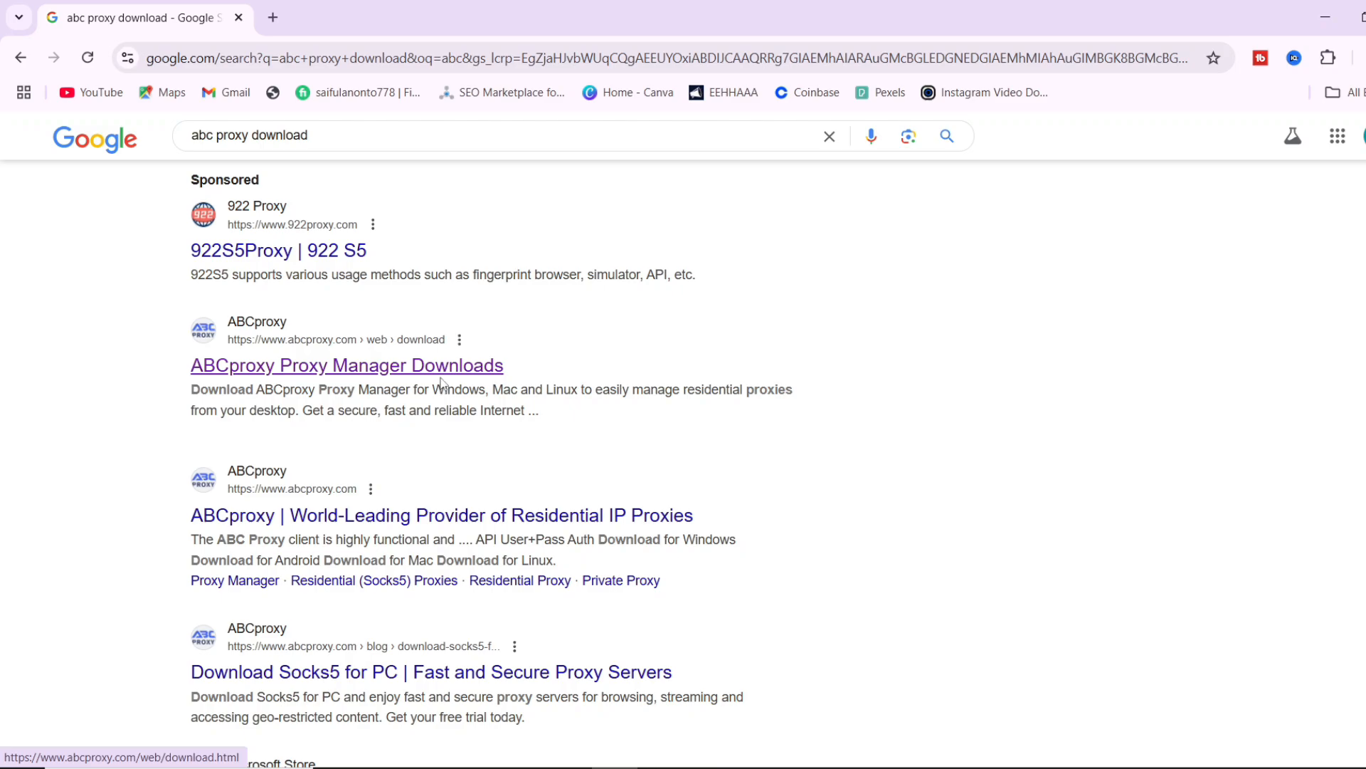
{"action": "scroll", "coordinate": [443, 384], "scroll_direction": "down", "scroll_amount": 4}
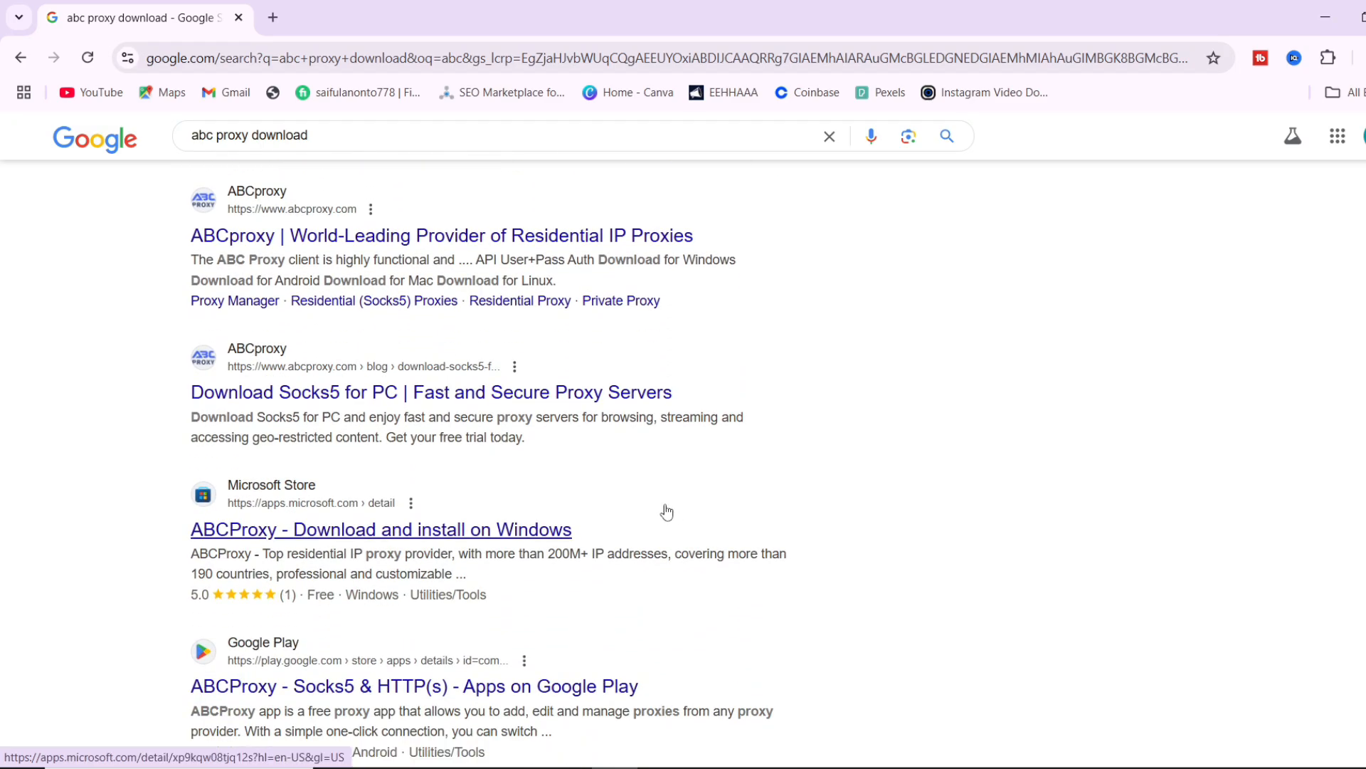
{"action": "scroll", "coordinate": [603, 504], "scroll_direction": "down", "scroll_amount": 4}
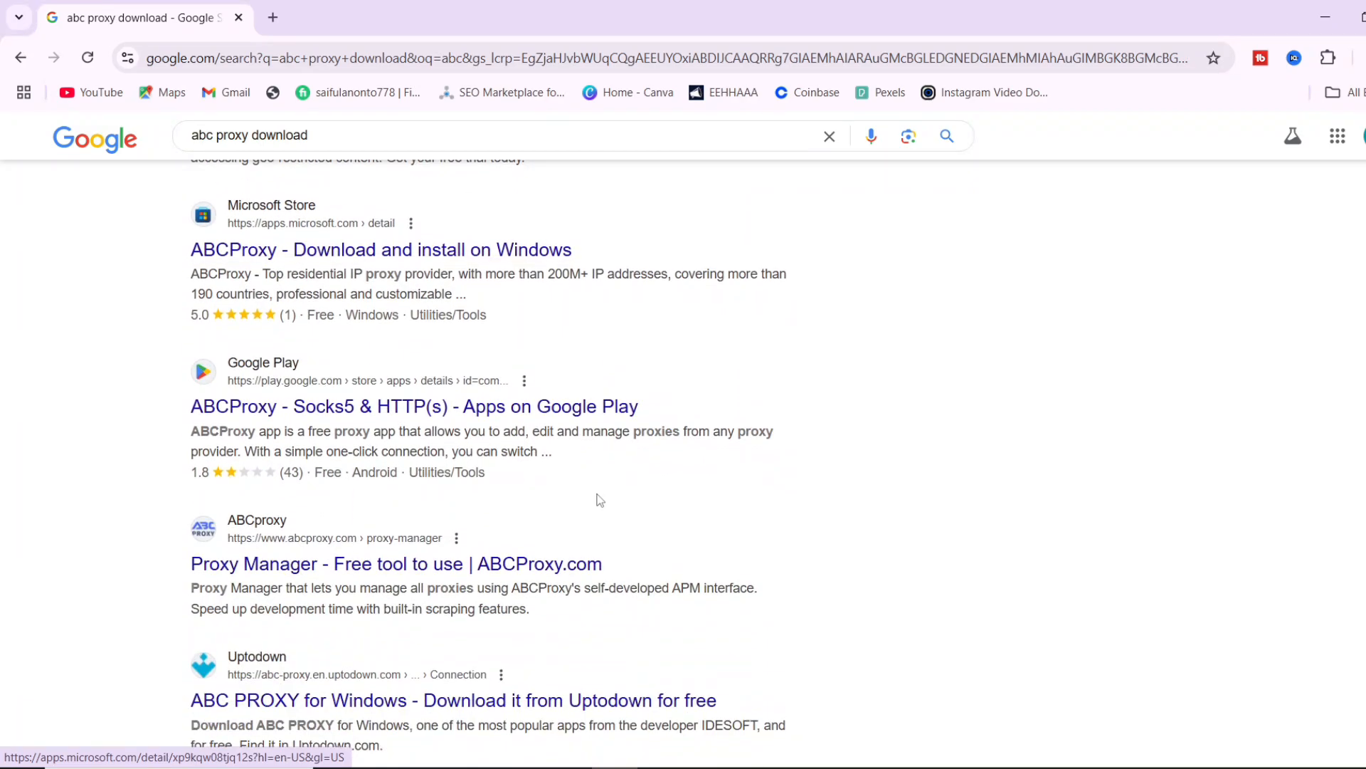
{"action": "scroll", "coordinate": [600, 500], "scroll_direction": "up", "scroll_amount": 6}
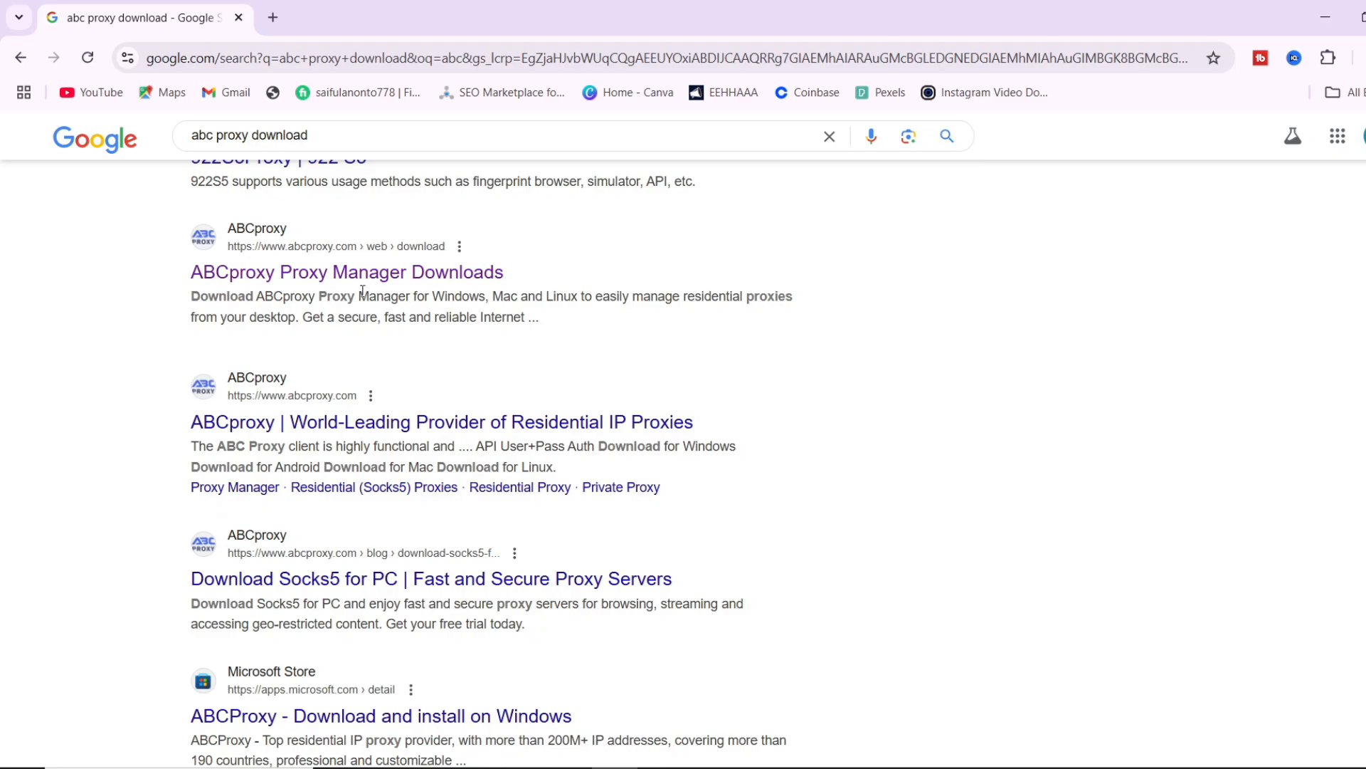
{"action": "left_click", "coordinate": [421, 284]}
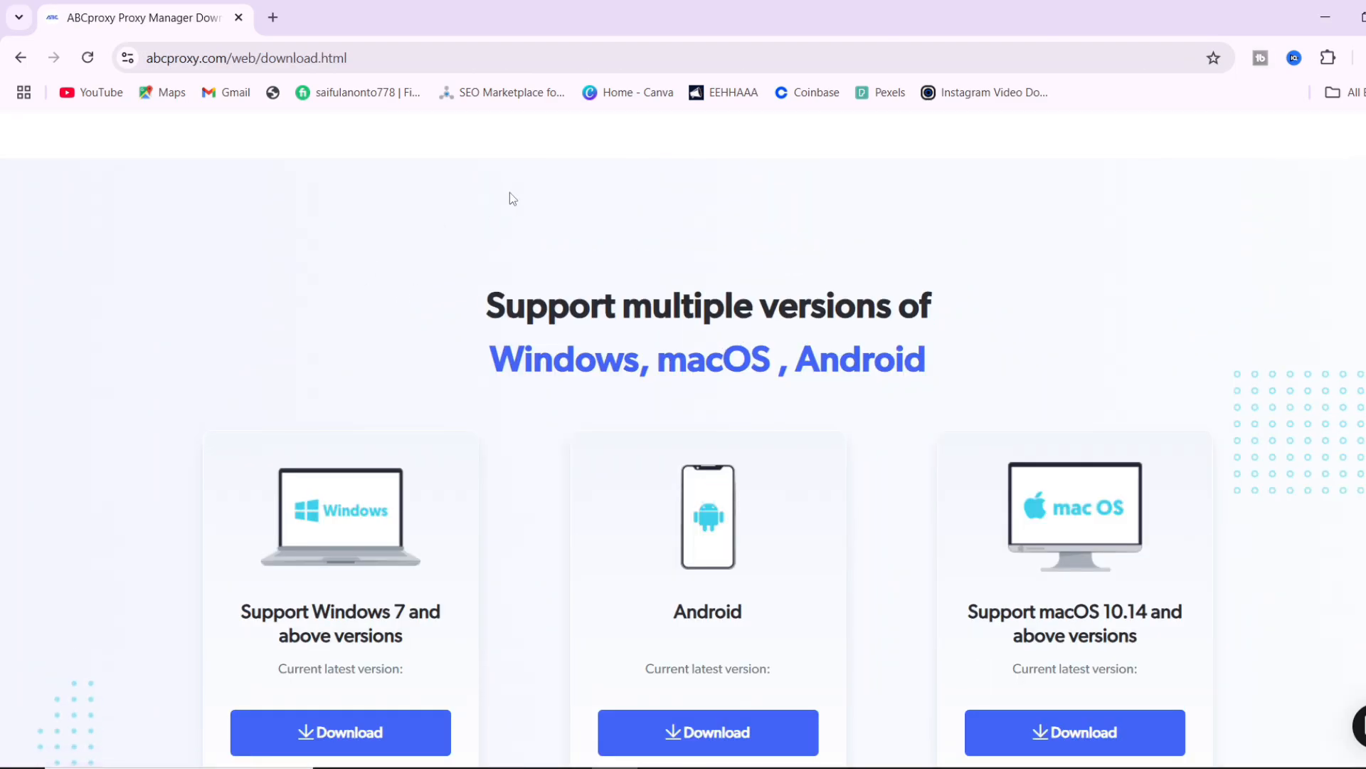
Download the Windows 2.0.1 proxy manager installer and check its progress in the download history.
{"action": "scroll", "coordinate": [523, 198], "scroll_direction": "down", "scroll_amount": 1}
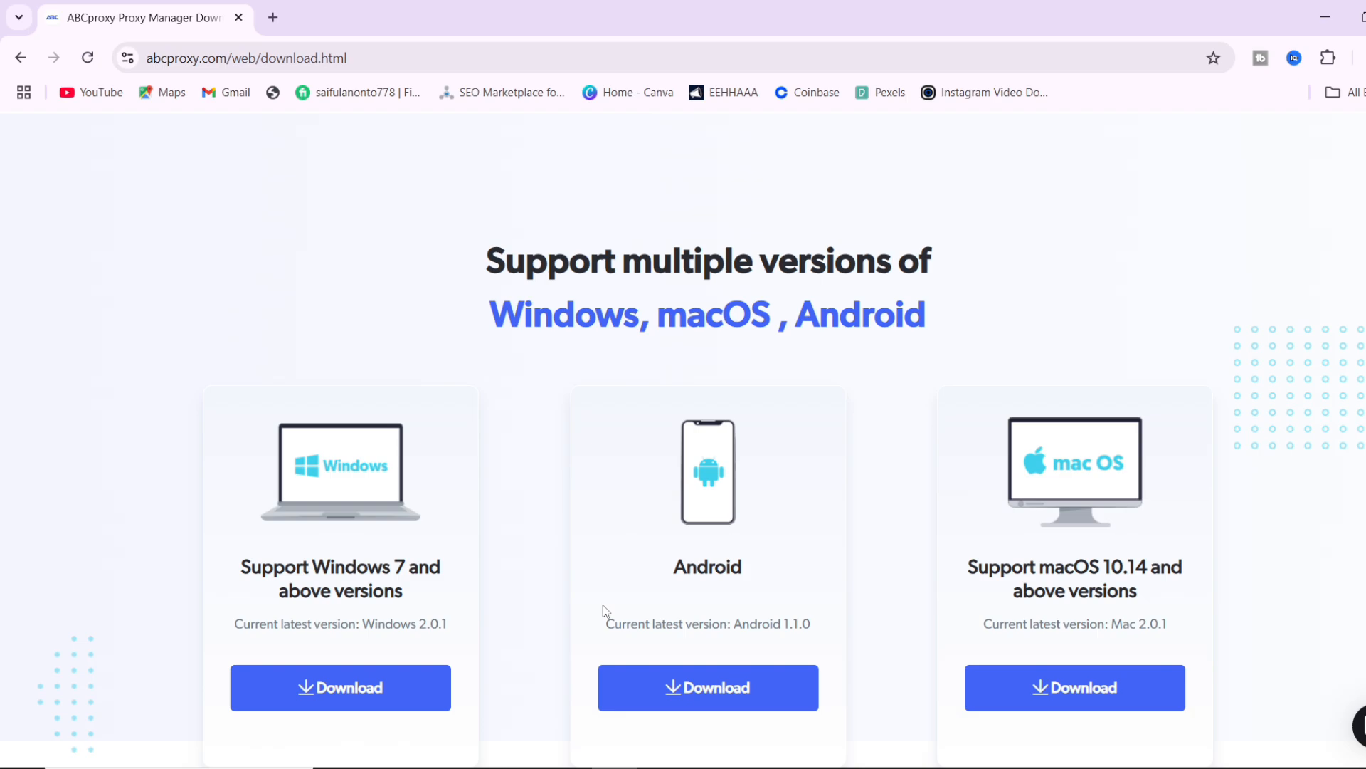
{"action": "scroll", "coordinate": [603, 611], "scroll_direction": "up", "scroll_amount": 1}
{"action": "scroll", "coordinate": [604, 610], "scroll_direction": "down", "scroll_amount": 1}
{"action": "left_click", "coordinate": [378, 699]}
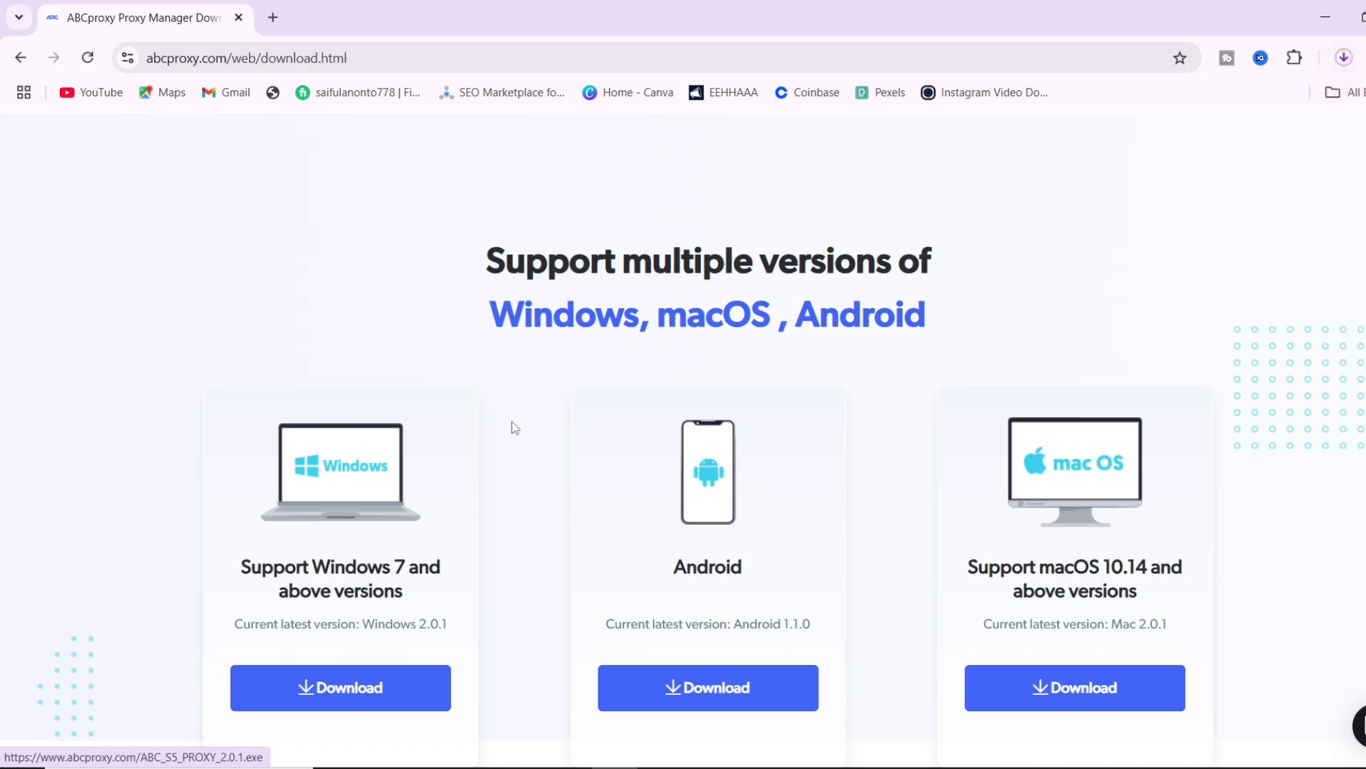
{"action": "left_click", "coordinate": [1341, 60]}
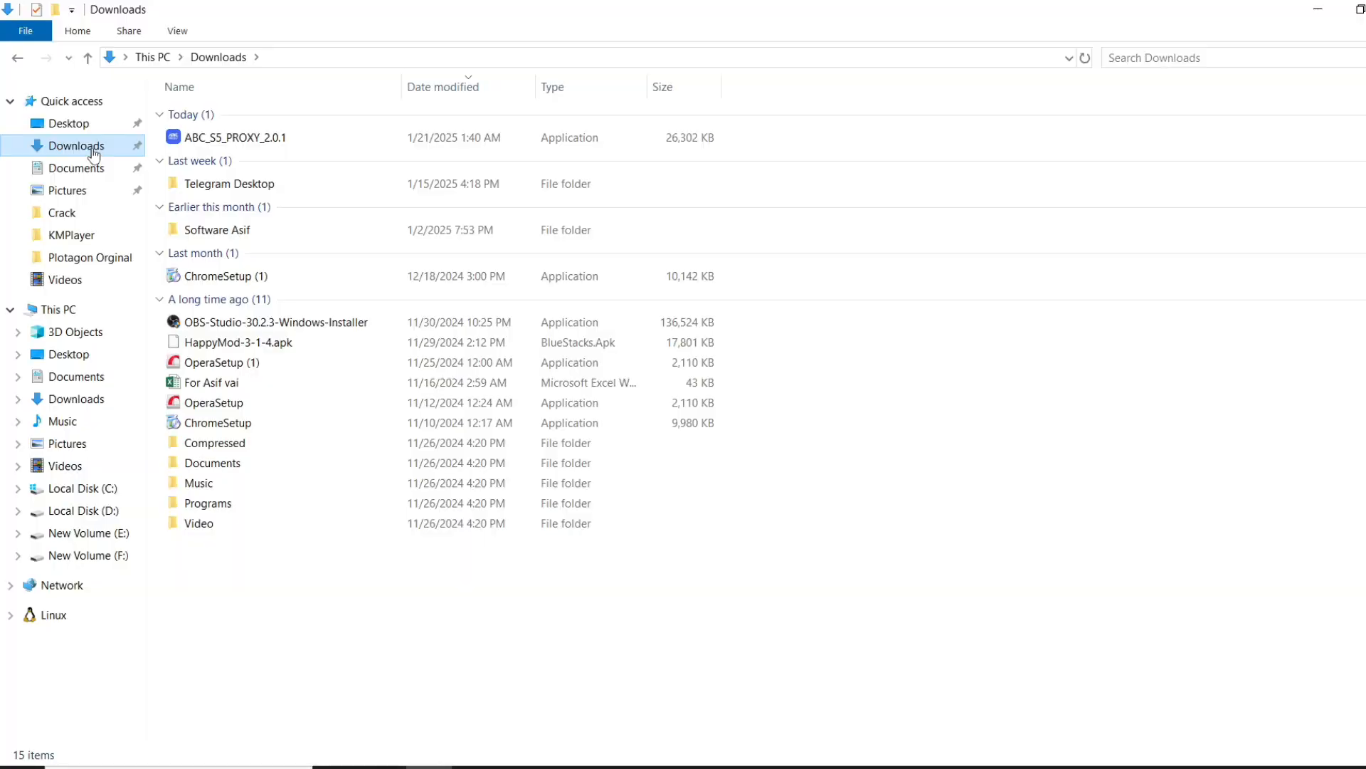
Install ABC_S5_PROXY_2.0.1 with the default folder and a desktop shortcut, then finish setup.
{"action": "double_click", "coordinate": [217, 144]}
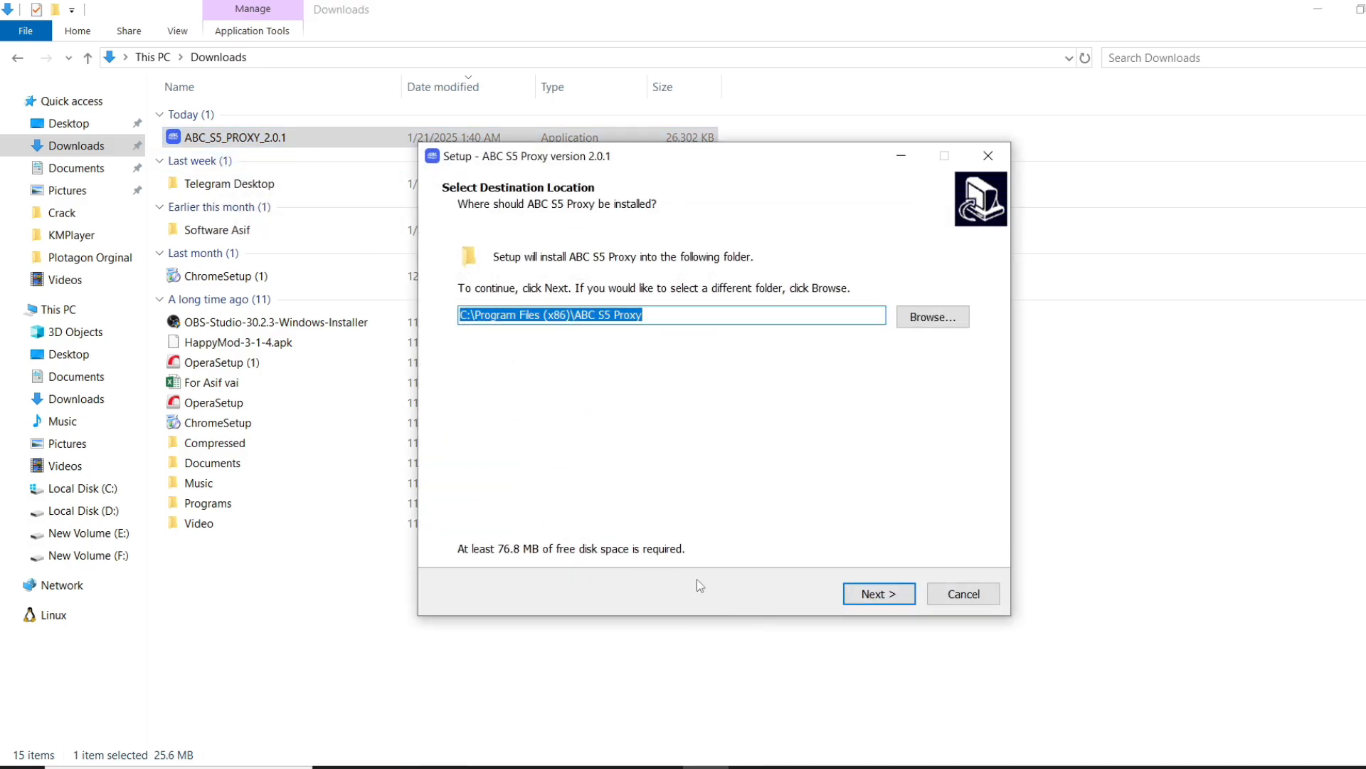
{"action": "left_click", "coordinate": [878, 594]}
{"action": "left_click", "coordinate": [878, 593]}
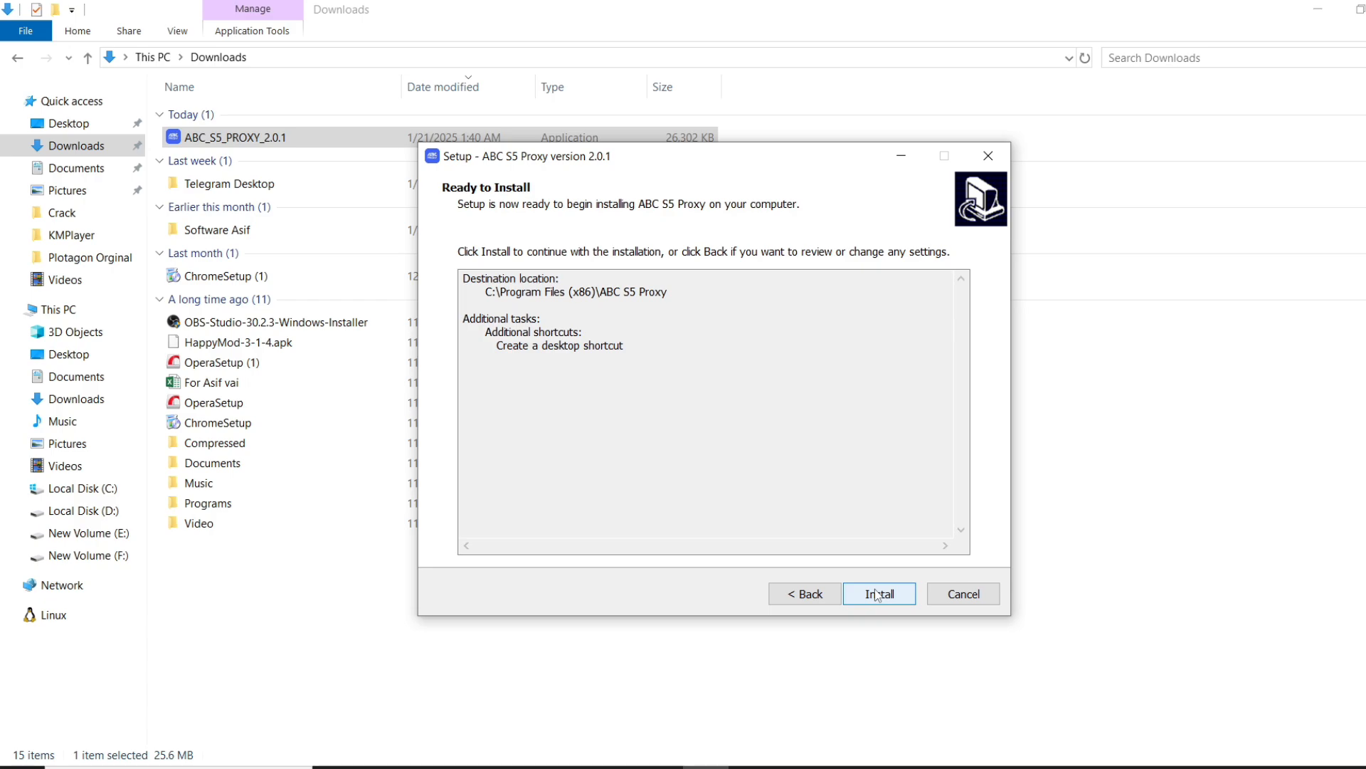
{"action": "left_click", "coordinate": [878, 594]}
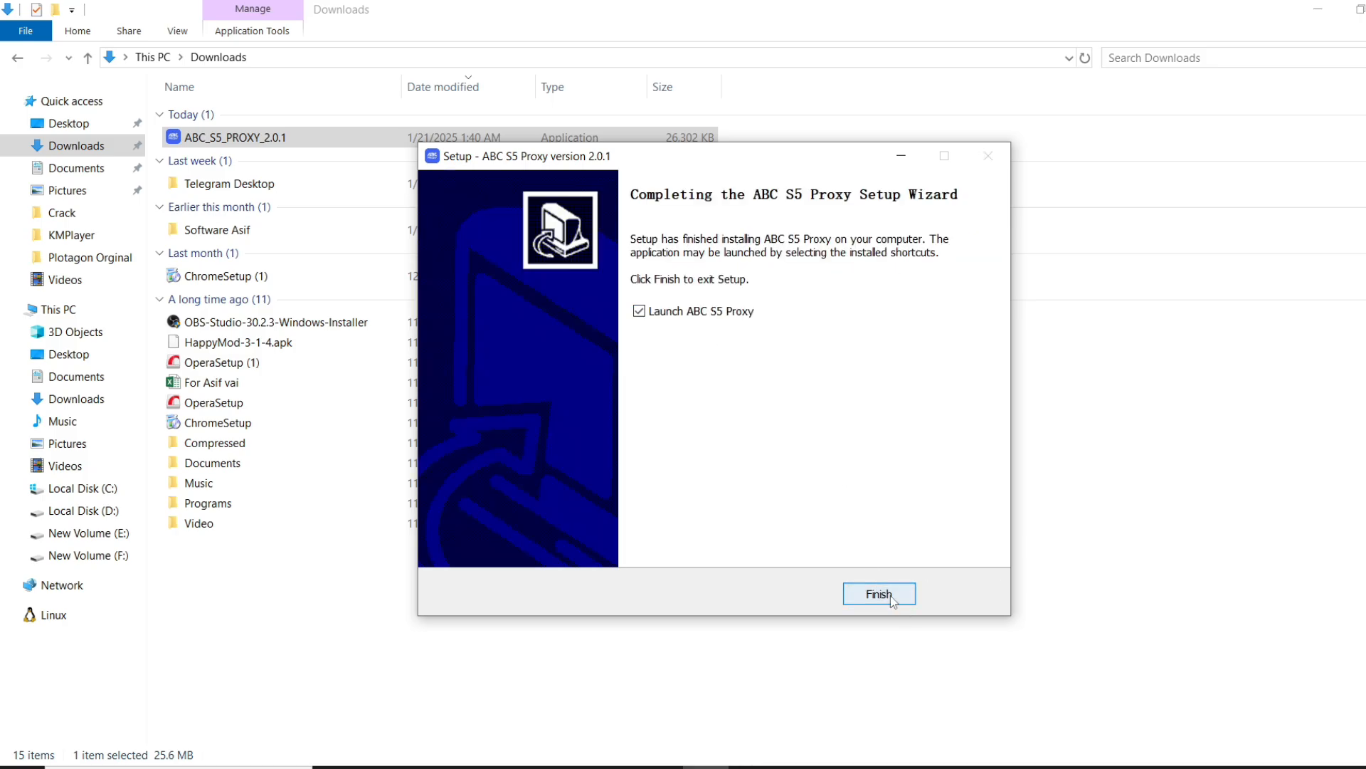
{"action": "left_click", "coordinate": [878, 594]}
Launch ABC S5 Proxy from its desktop shortcut and step through all nine tour screens.
{"action": "key", "text": "super+d"}
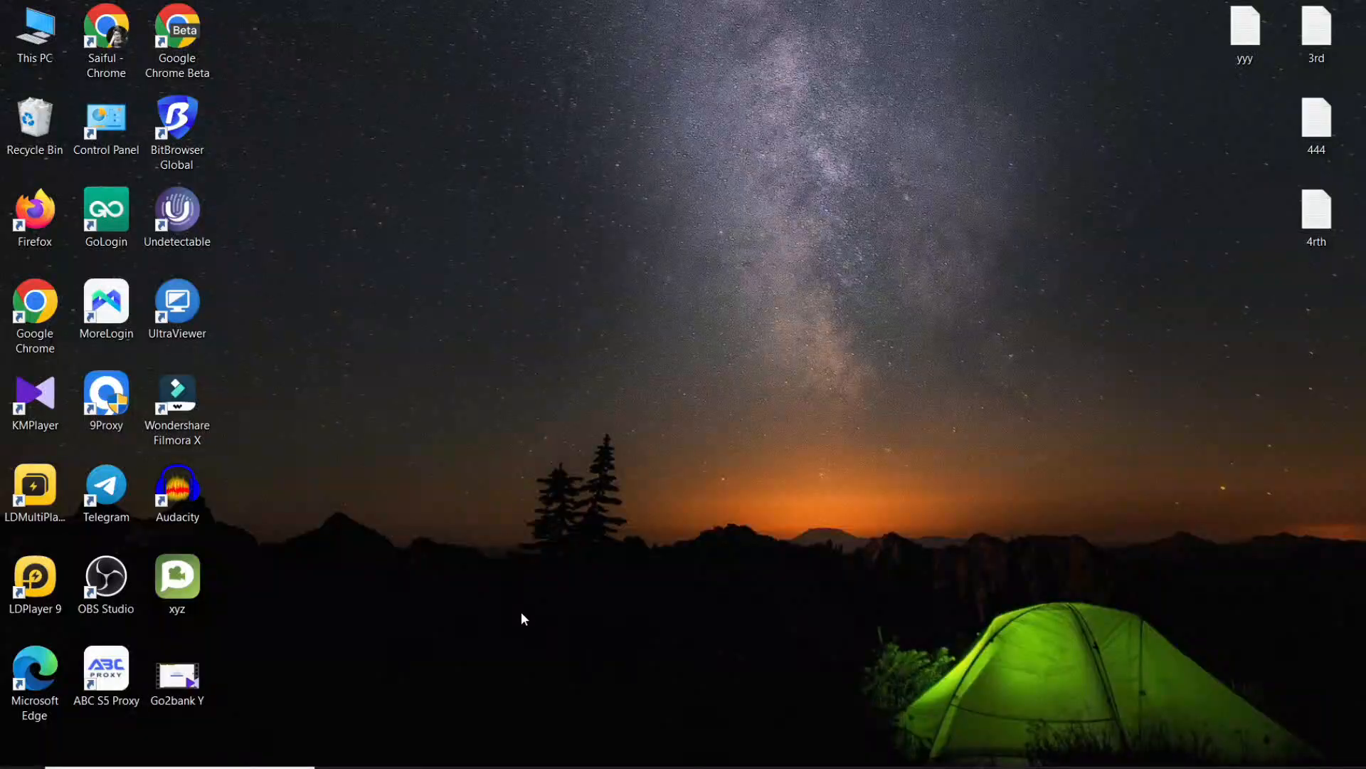
{"action": "double_click", "coordinate": [117, 675]}
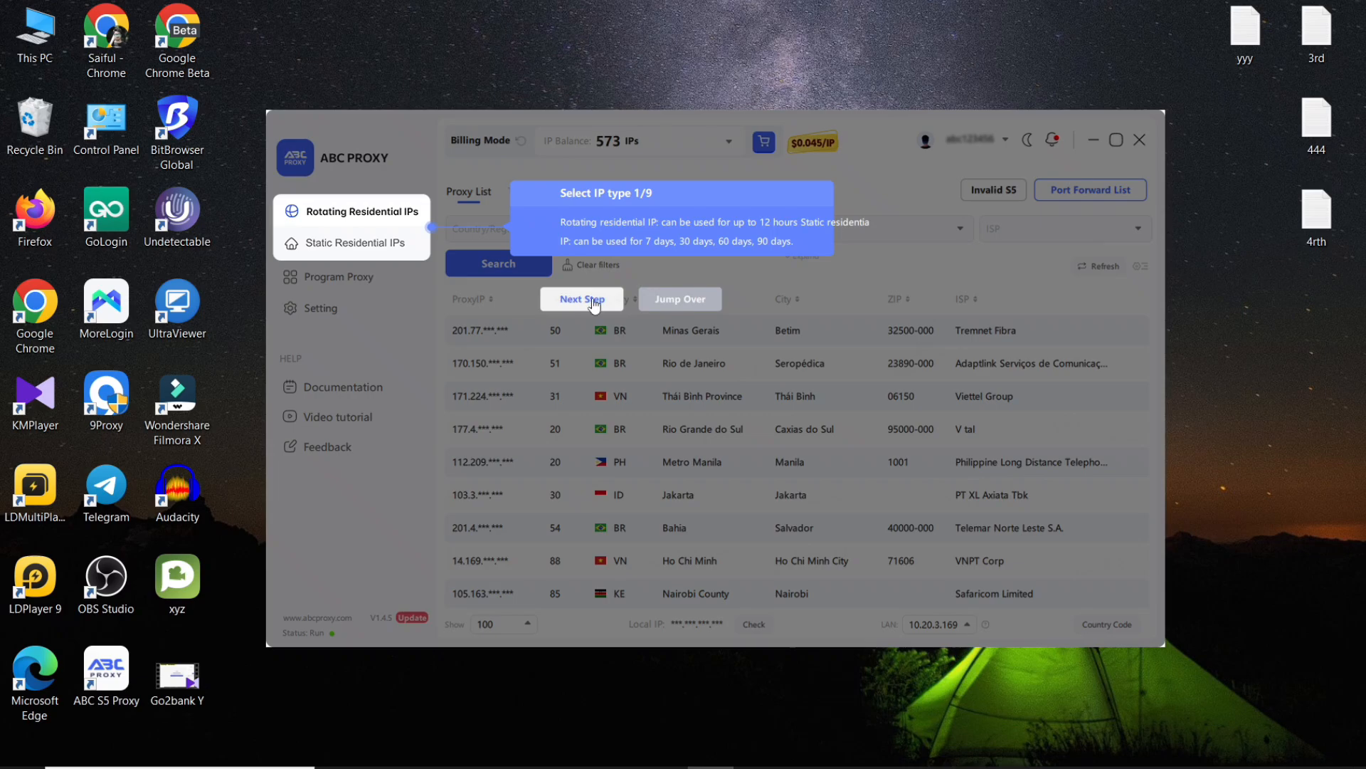
{"action": "left_click", "coordinate": [590, 302]}
{"action": "left_click", "coordinate": [601, 420]}
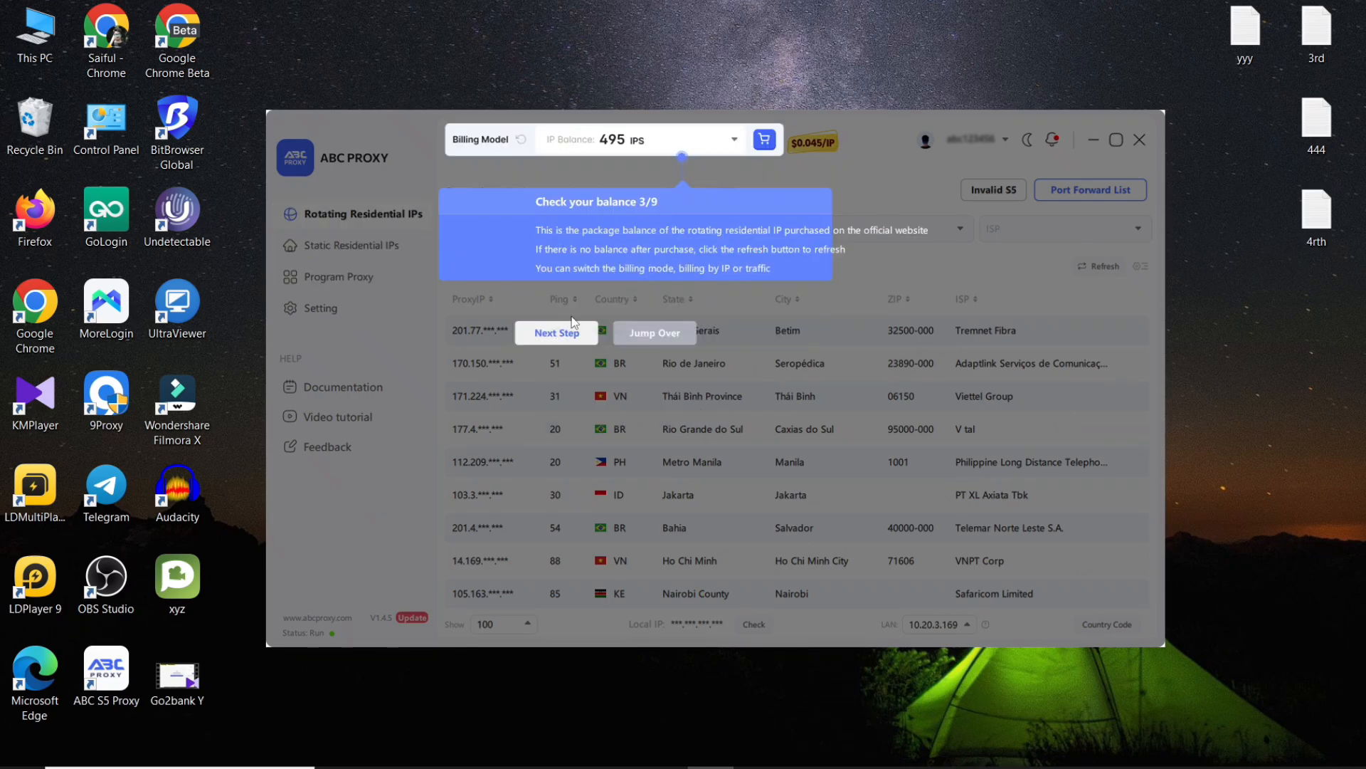
{"action": "left_click", "coordinate": [585, 346]}
{"action": "left_click", "coordinate": [824, 451]}
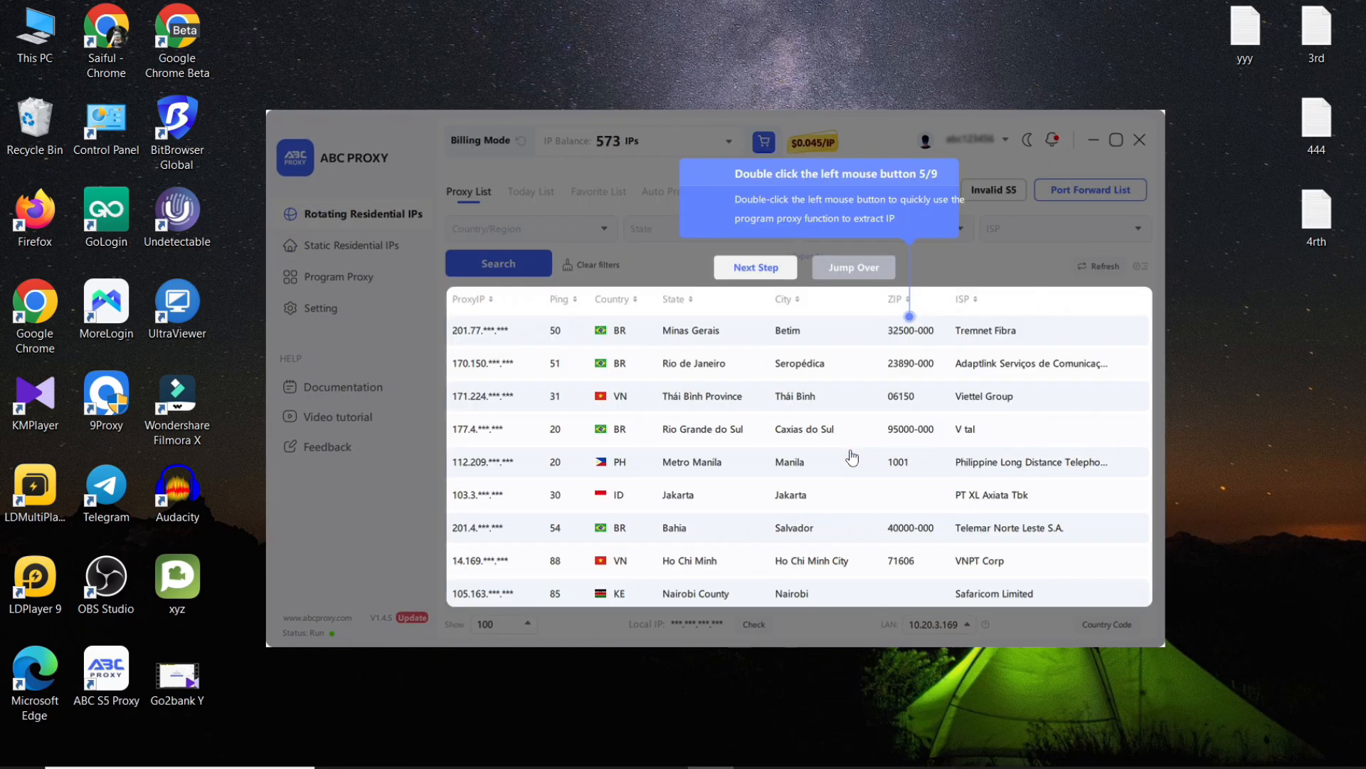
{"action": "left_click", "coordinate": [770, 267]}
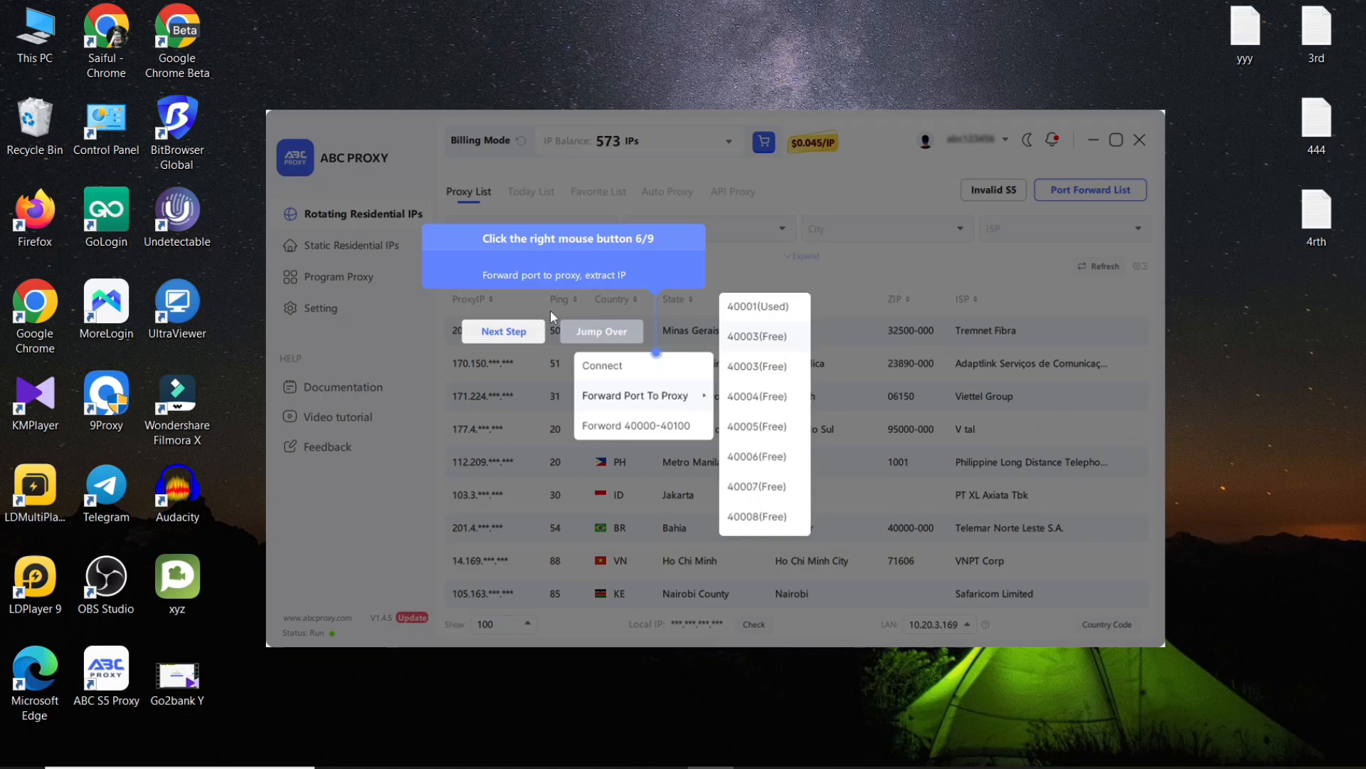
{"action": "left_click", "coordinate": [501, 335]}
{"action": "left_click", "coordinate": [769, 268]}
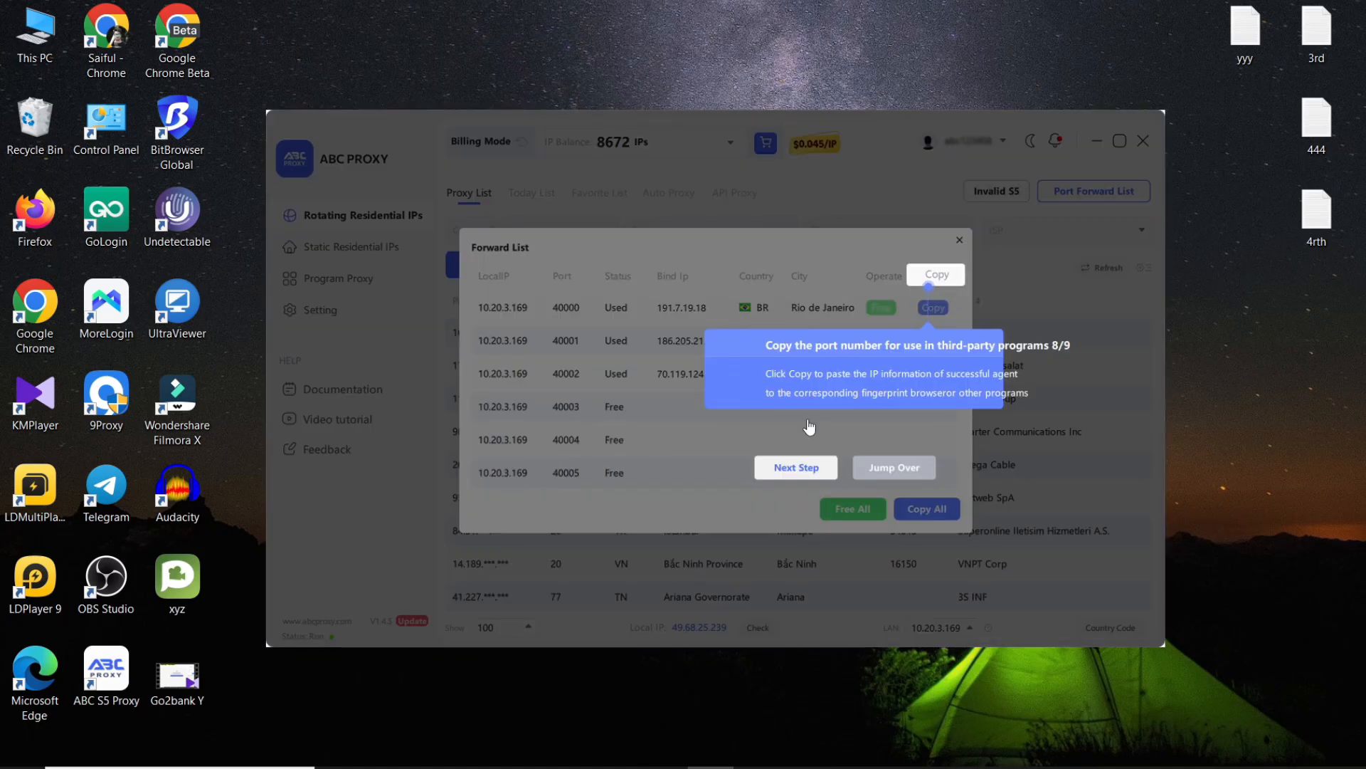
{"action": "left_click", "coordinate": [796, 467]}
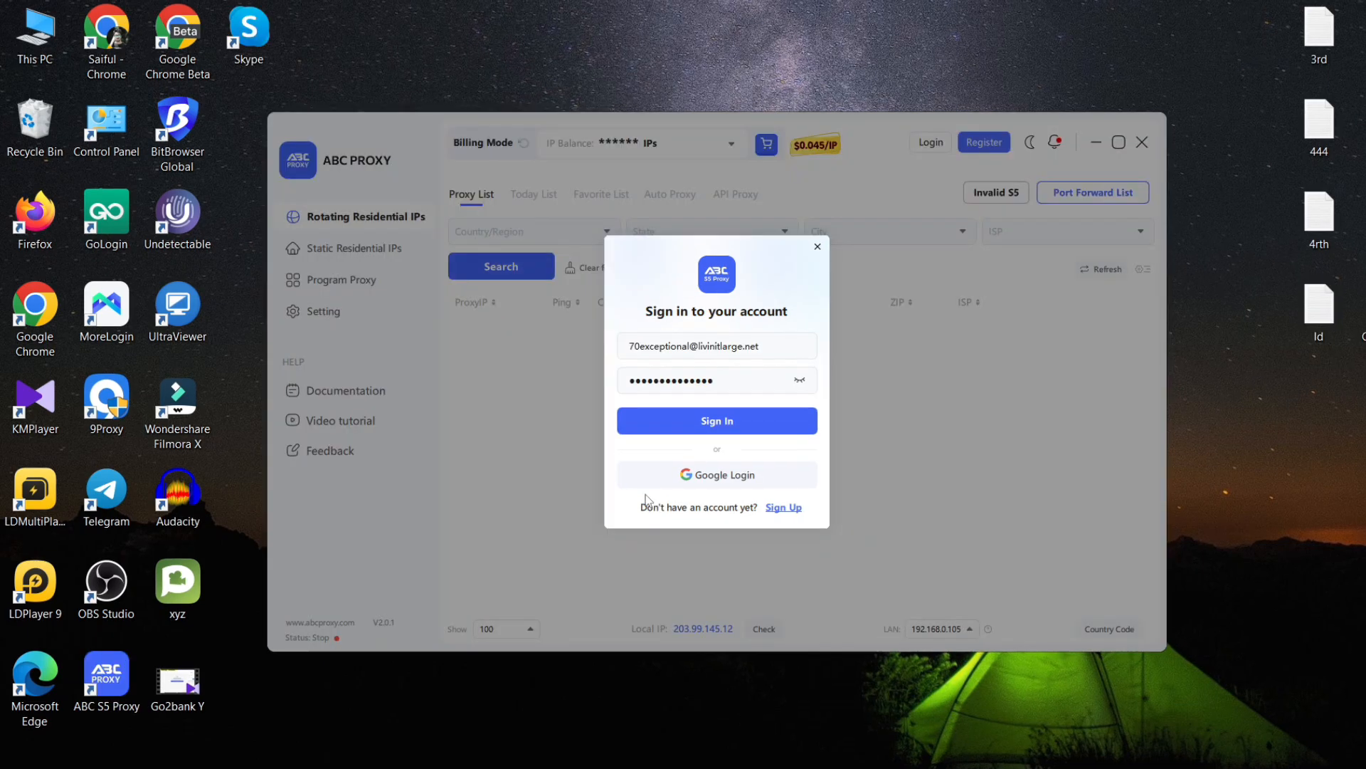
Sign in and set the proxy filters to United States of America and California.
{"action": "left_click", "coordinate": [760, 425]}
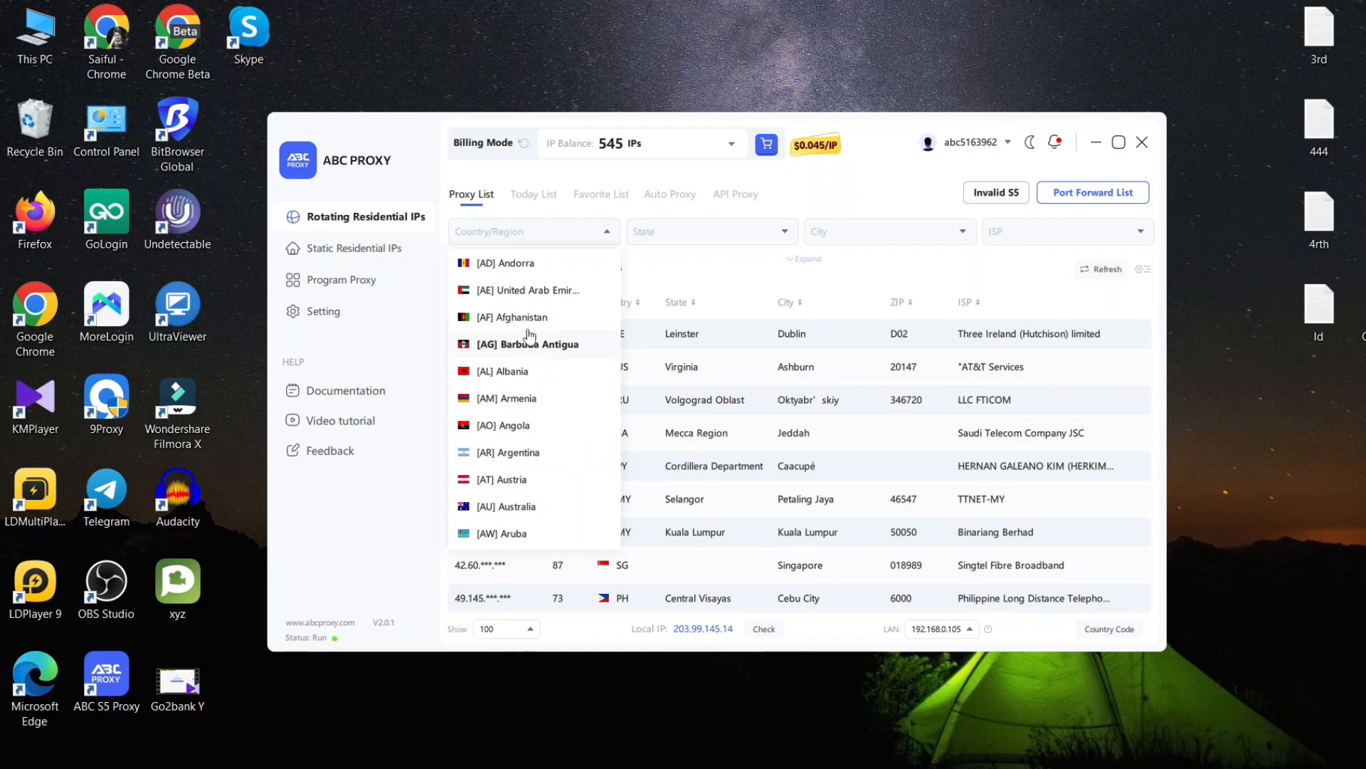
{"action": "left_click", "coordinate": [504, 241]}
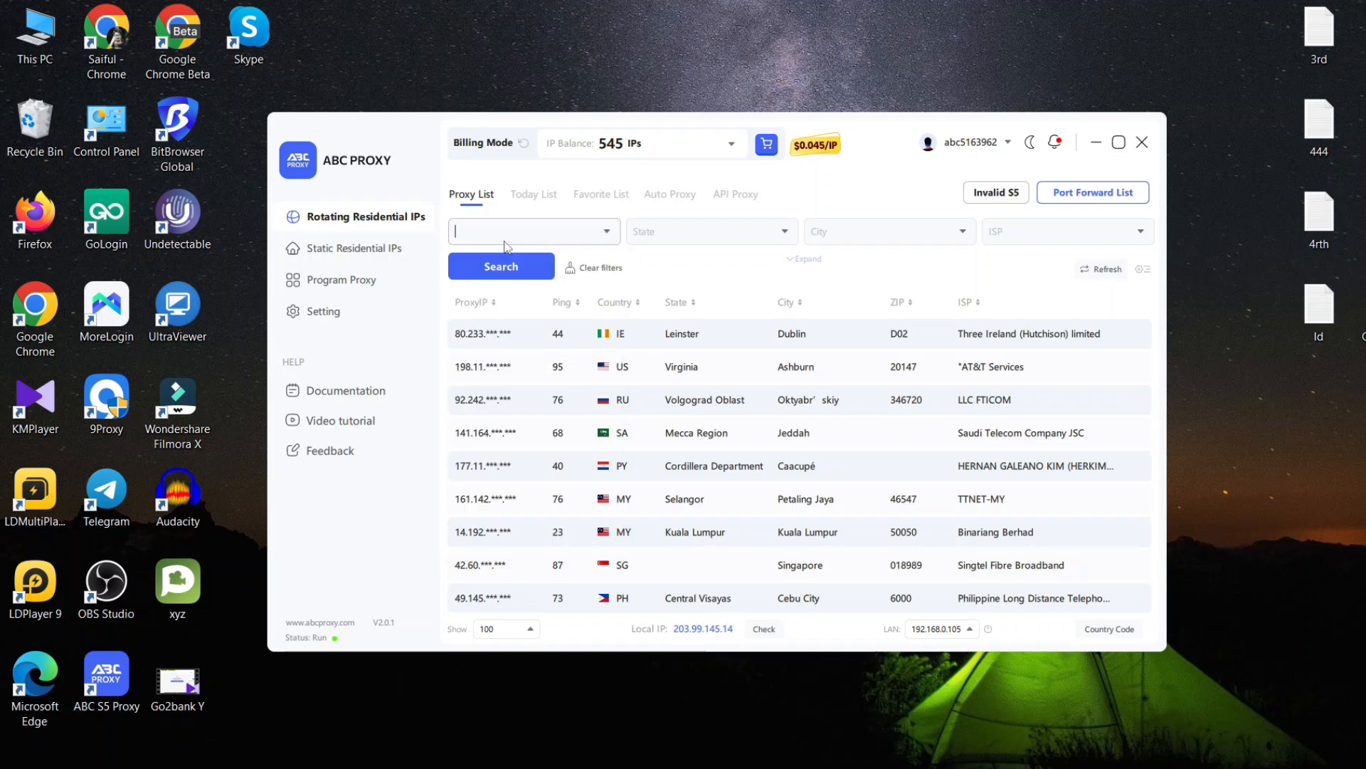
{"action": "type", "text": "us"}
{"action": "left_click", "coordinate": [526, 424]}
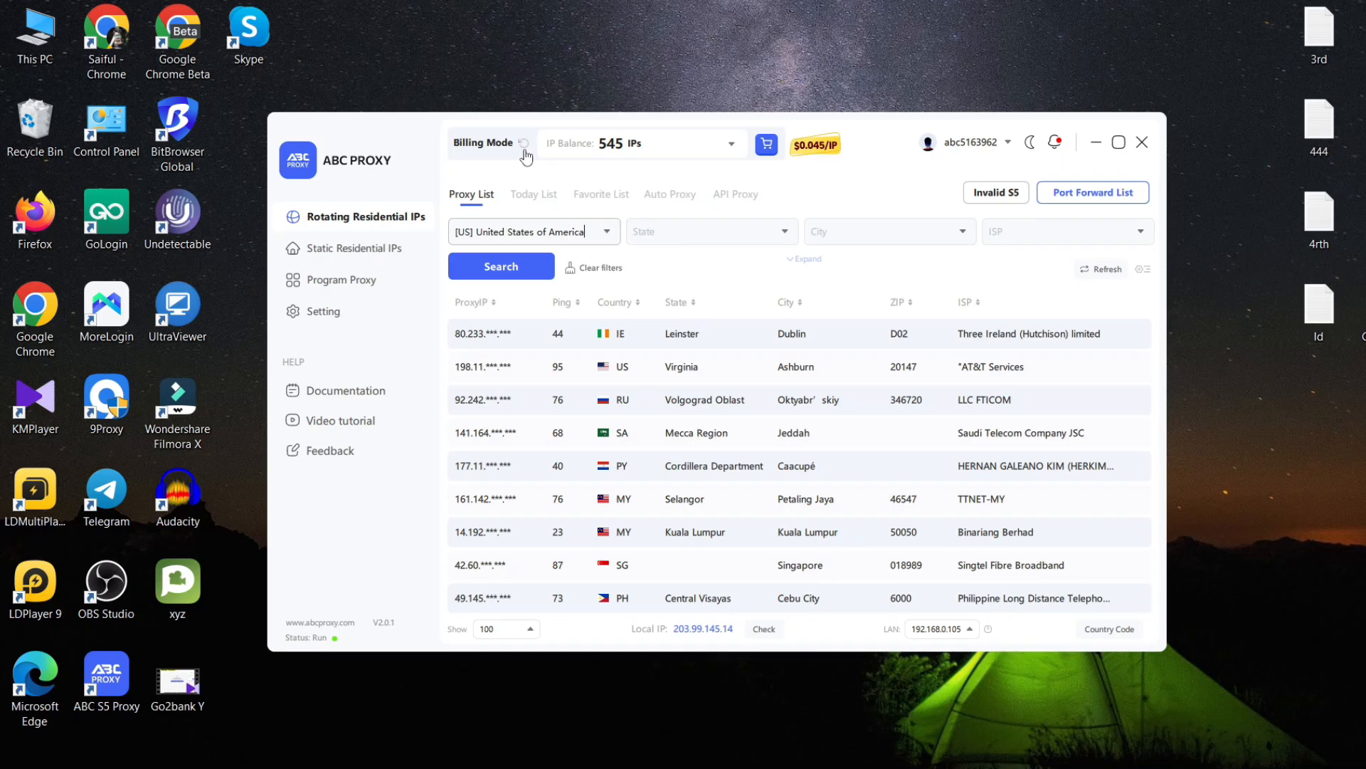
{"action": "left_click", "coordinate": [740, 233]}
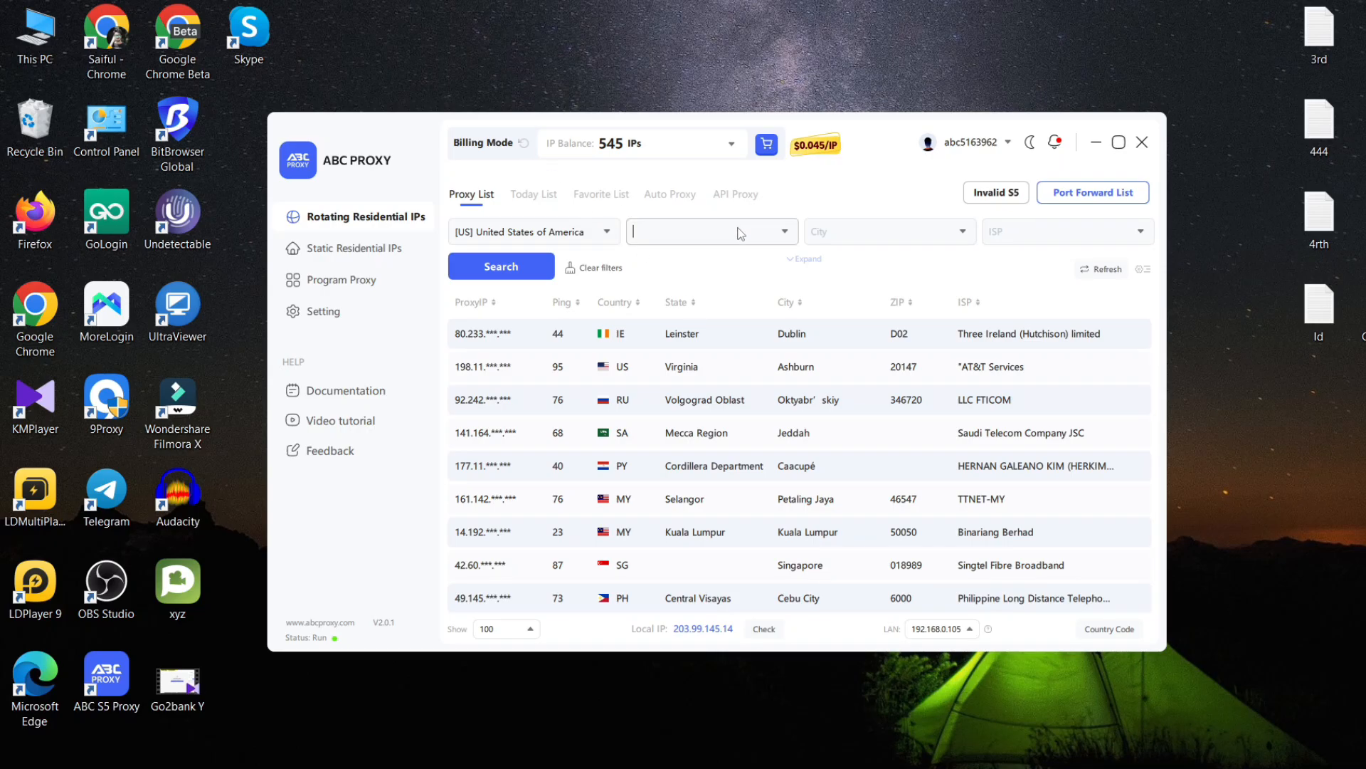
{"action": "left_click", "coordinate": [737, 231]}
{"action": "type", "text": "ca"}
{"action": "left_click", "coordinate": [658, 263]}
Choose California City as the city filter and search for matching proxies.
{"action": "left_click", "coordinate": [877, 231]}
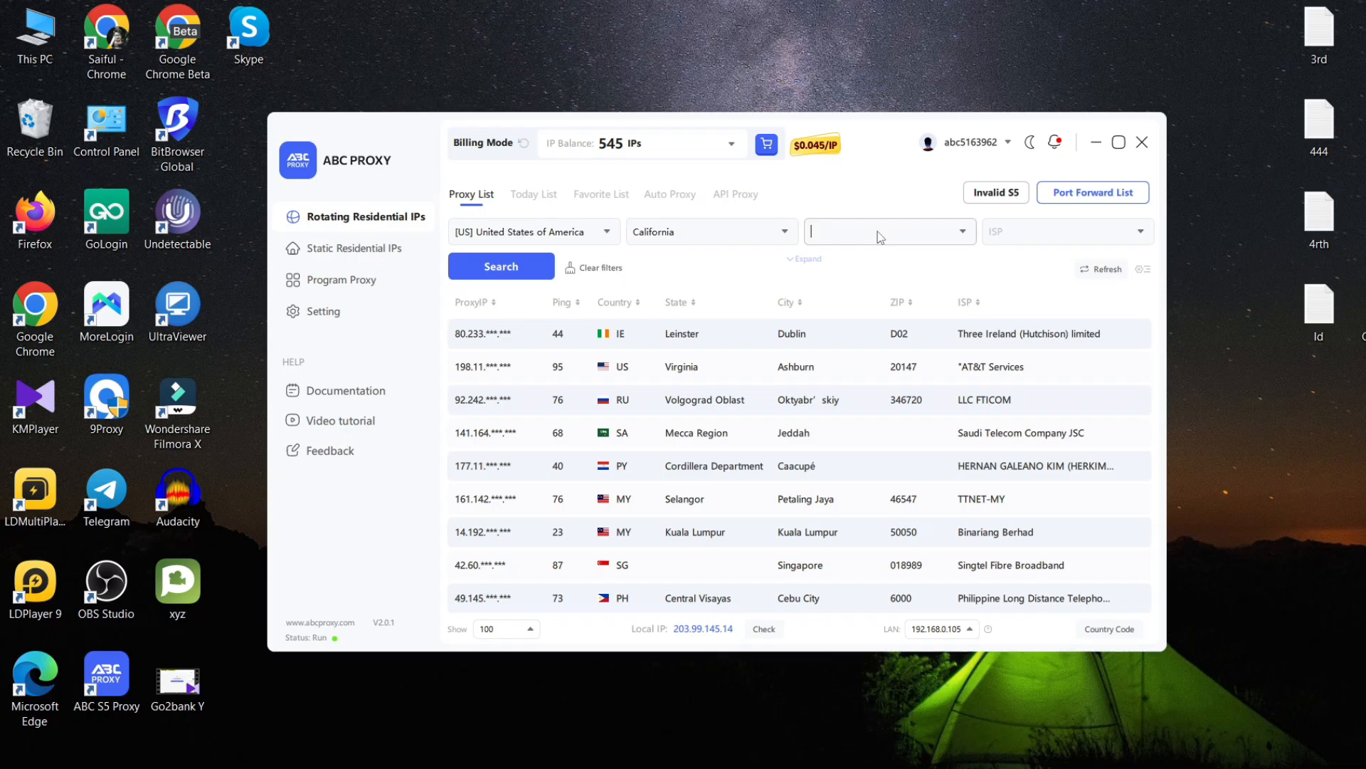
{"action": "left_click", "coordinate": [959, 232]}
{"action": "scroll", "coordinate": [864, 404], "scroll_direction": "down", "scroll_amount": 3}
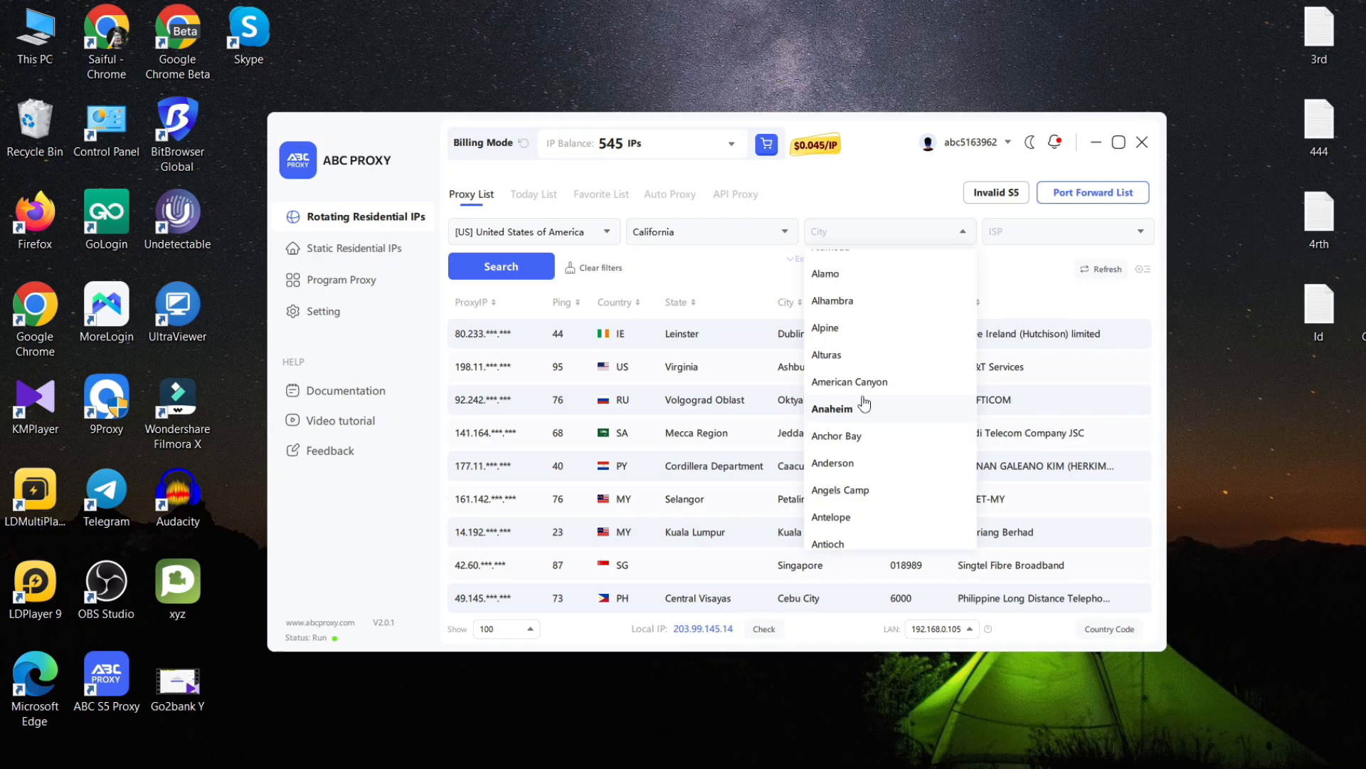
{"action": "scroll", "coordinate": [854, 448], "scroll_direction": "down", "scroll_amount": 5}
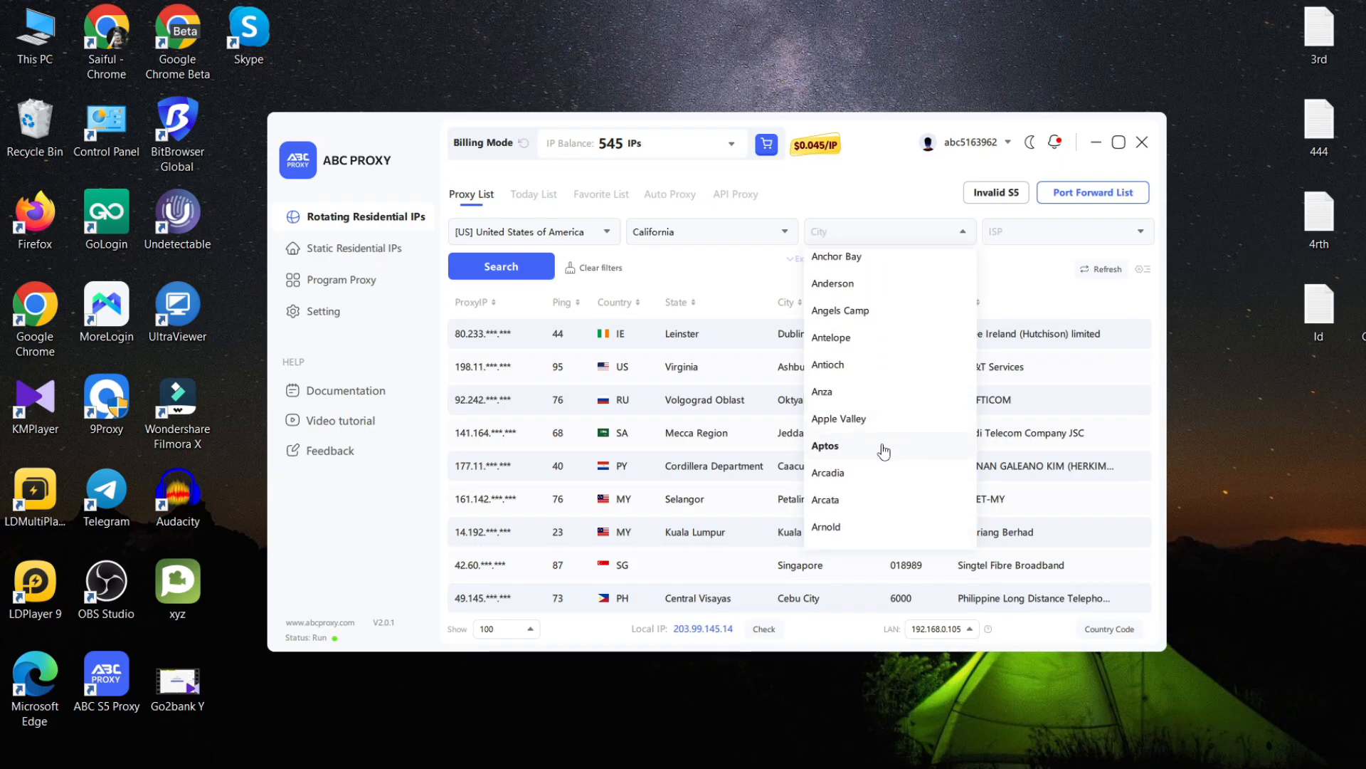
{"action": "scroll", "coordinate": [897, 449], "scroll_direction": "down", "scroll_amount": 6}
{"action": "scroll", "coordinate": [884, 450], "scroll_direction": "down", "scroll_amount": 4}
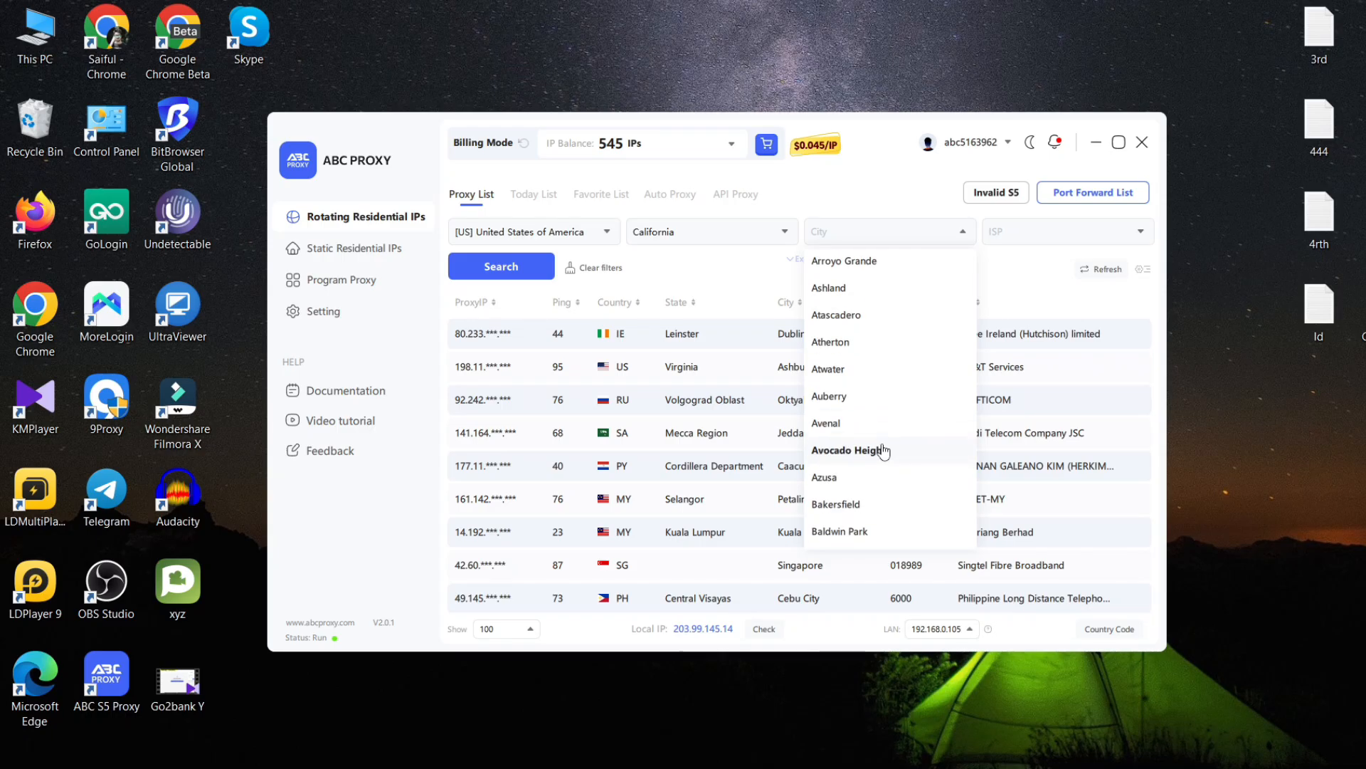
{"action": "scroll", "coordinate": [896, 445], "scroll_direction": "down", "scroll_amount": 4}
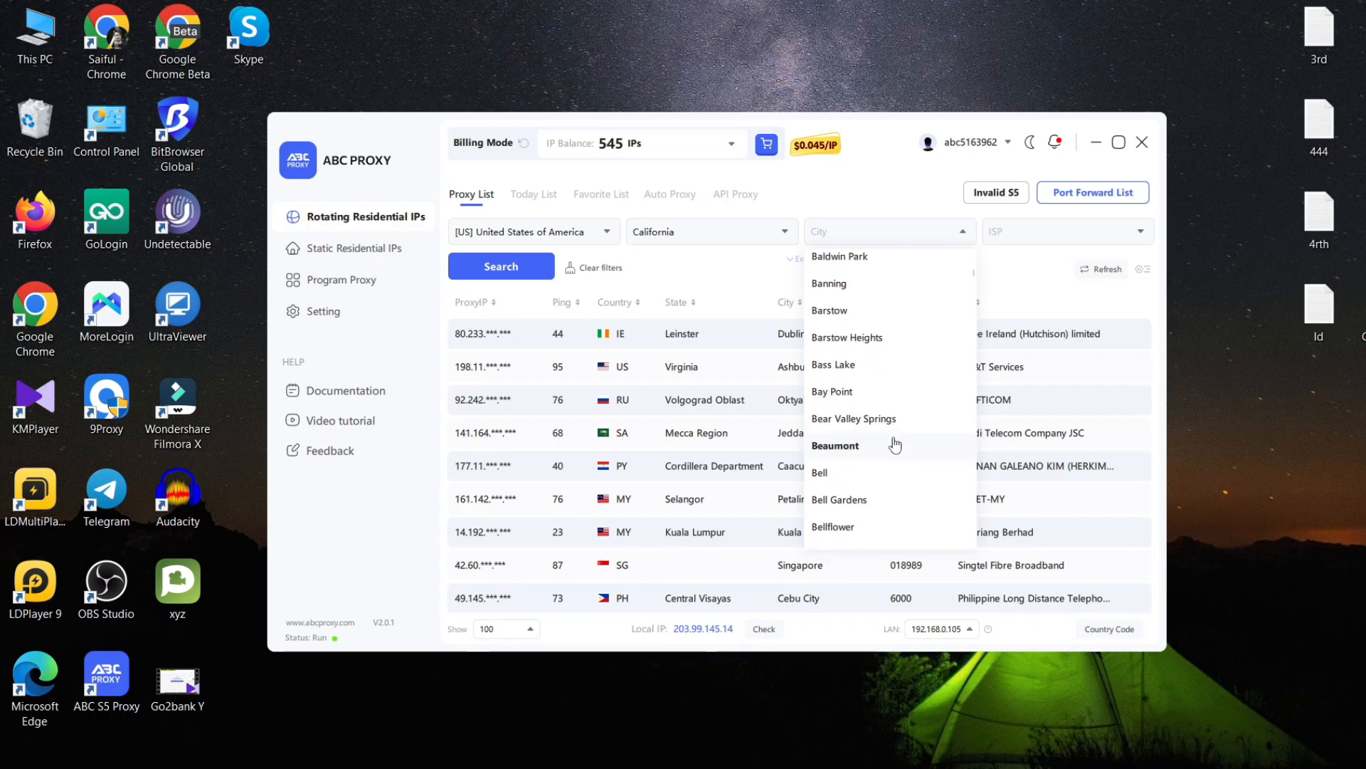
{"action": "scroll", "coordinate": [895, 445], "scroll_direction": "down", "scroll_amount": 6}
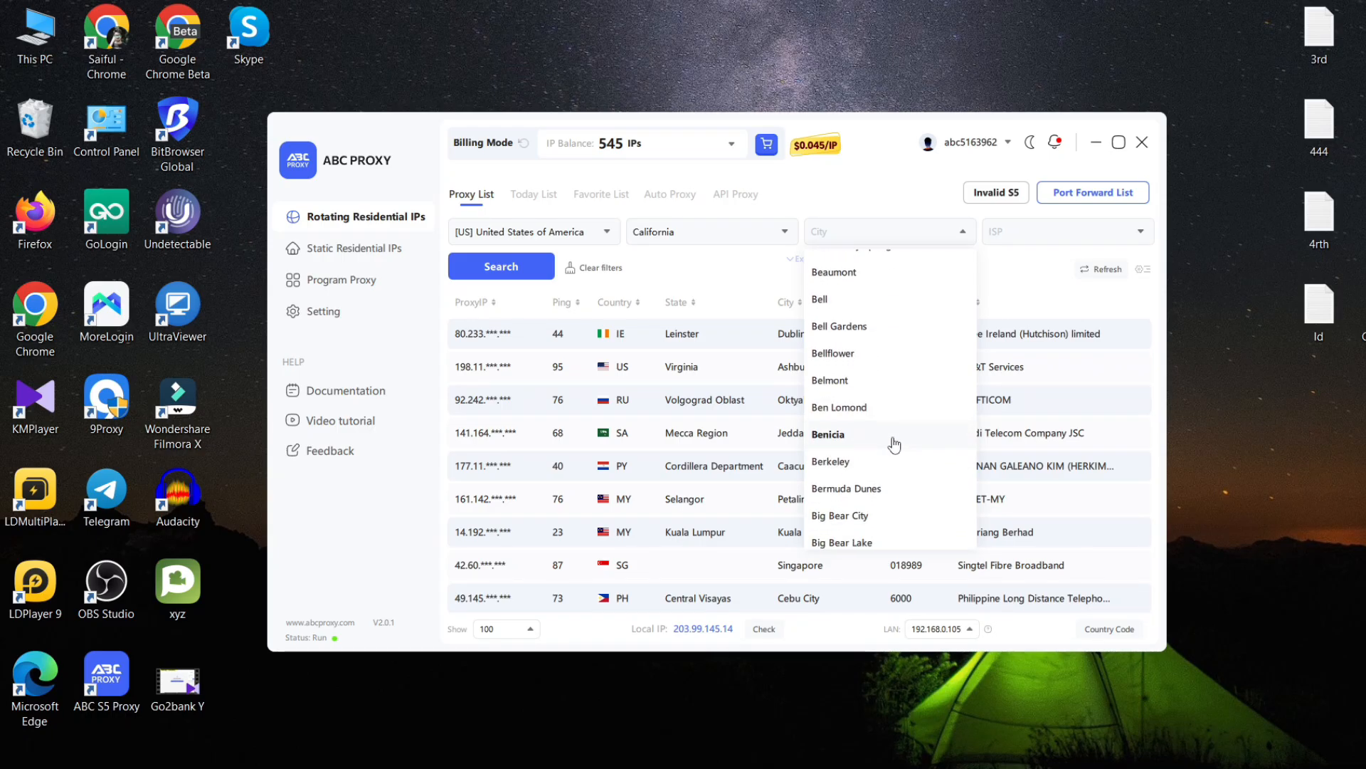
{"action": "scroll", "coordinate": [895, 445], "scroll_direction": "down", "scroll_amount": 8}
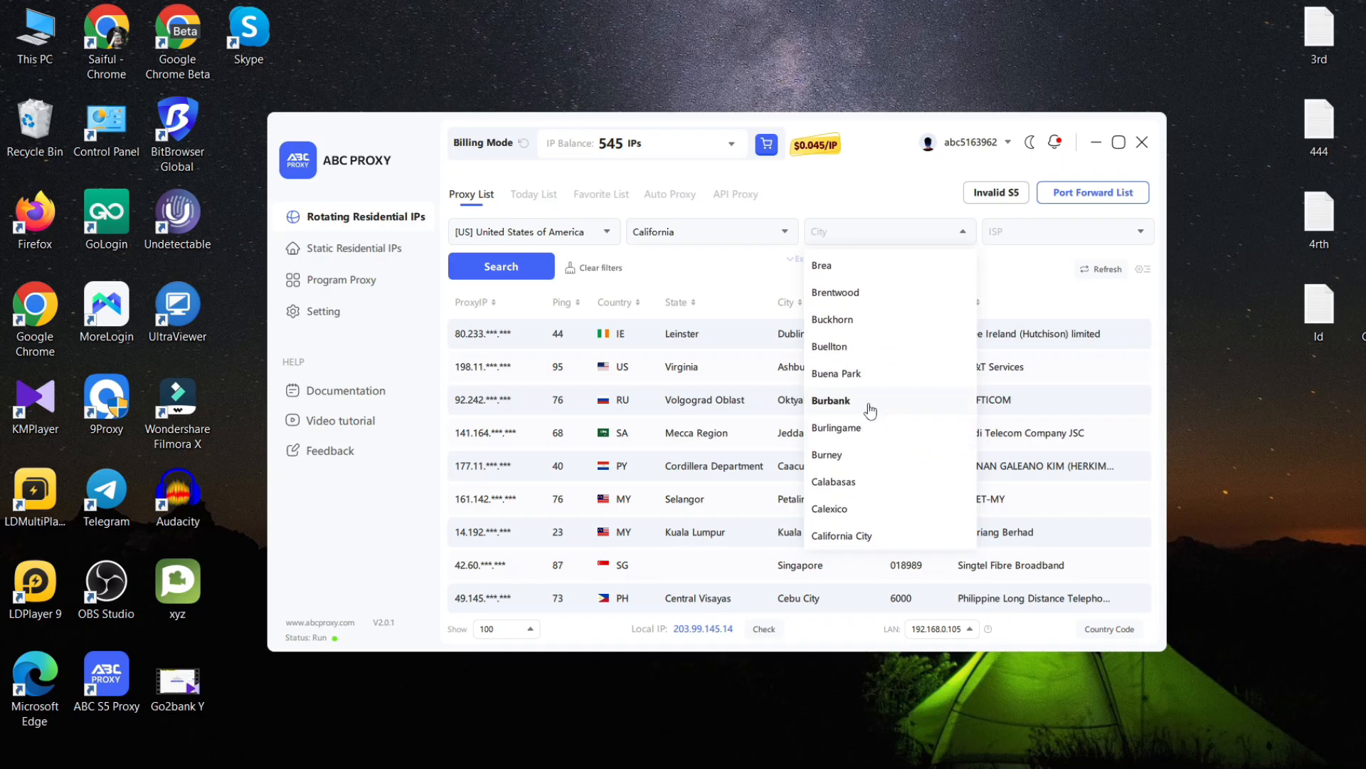
{"action": "scroll", "coordinate": [874, 411], "scroll_direction": "down", "scroll_amount": 2}
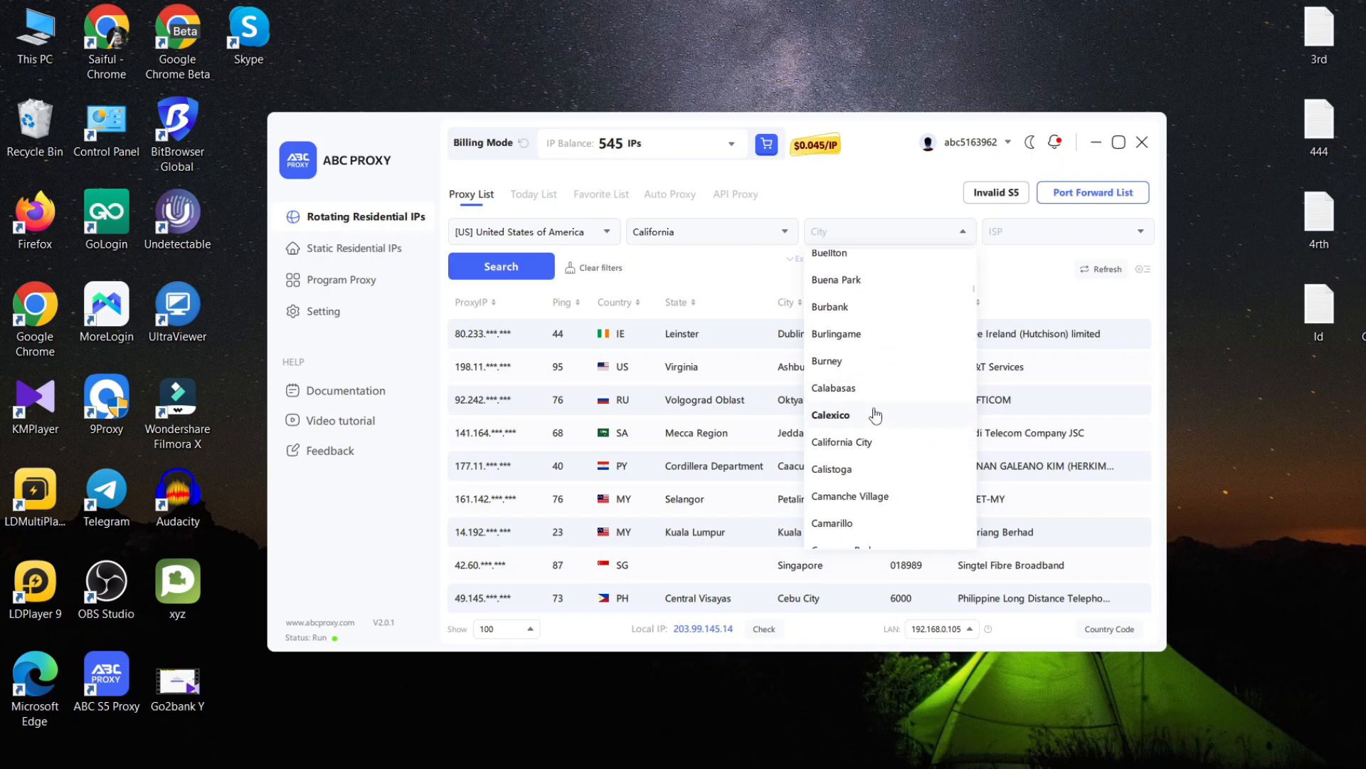
{"action": "left_click", "coordinate": [886, 445]}
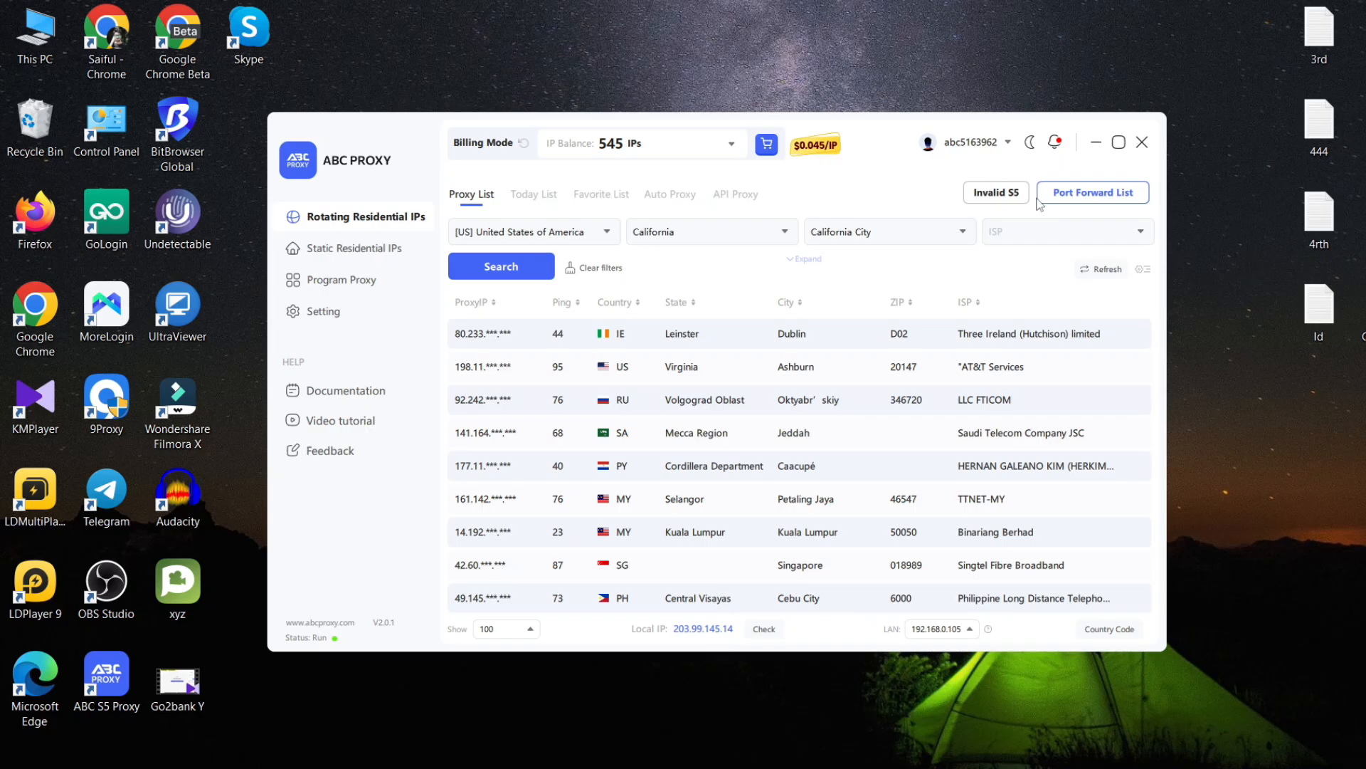
{"action": "left_click", "coordinate": [530, 268]}
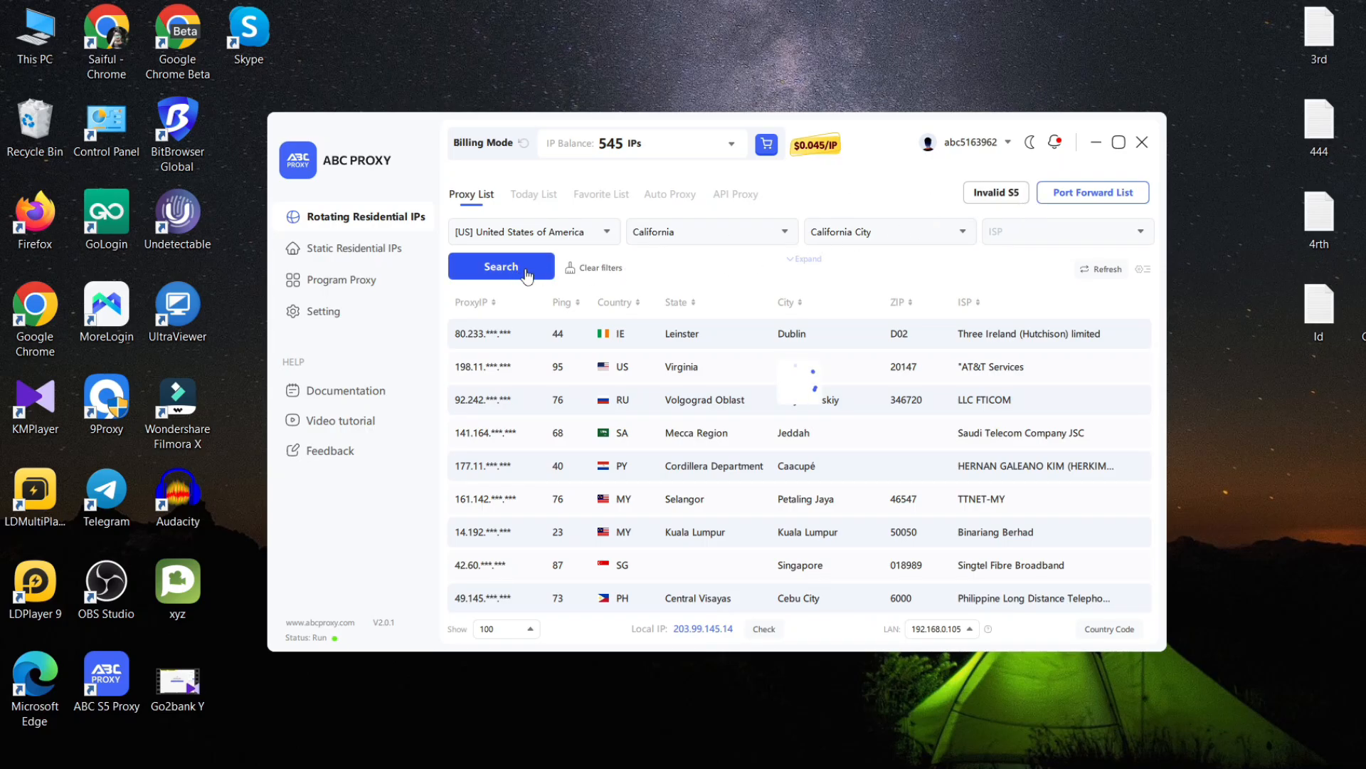
{"action": "scroll", "coordinate": [801, 382], "scroll_direction": "down", "scroll_amount": 3}
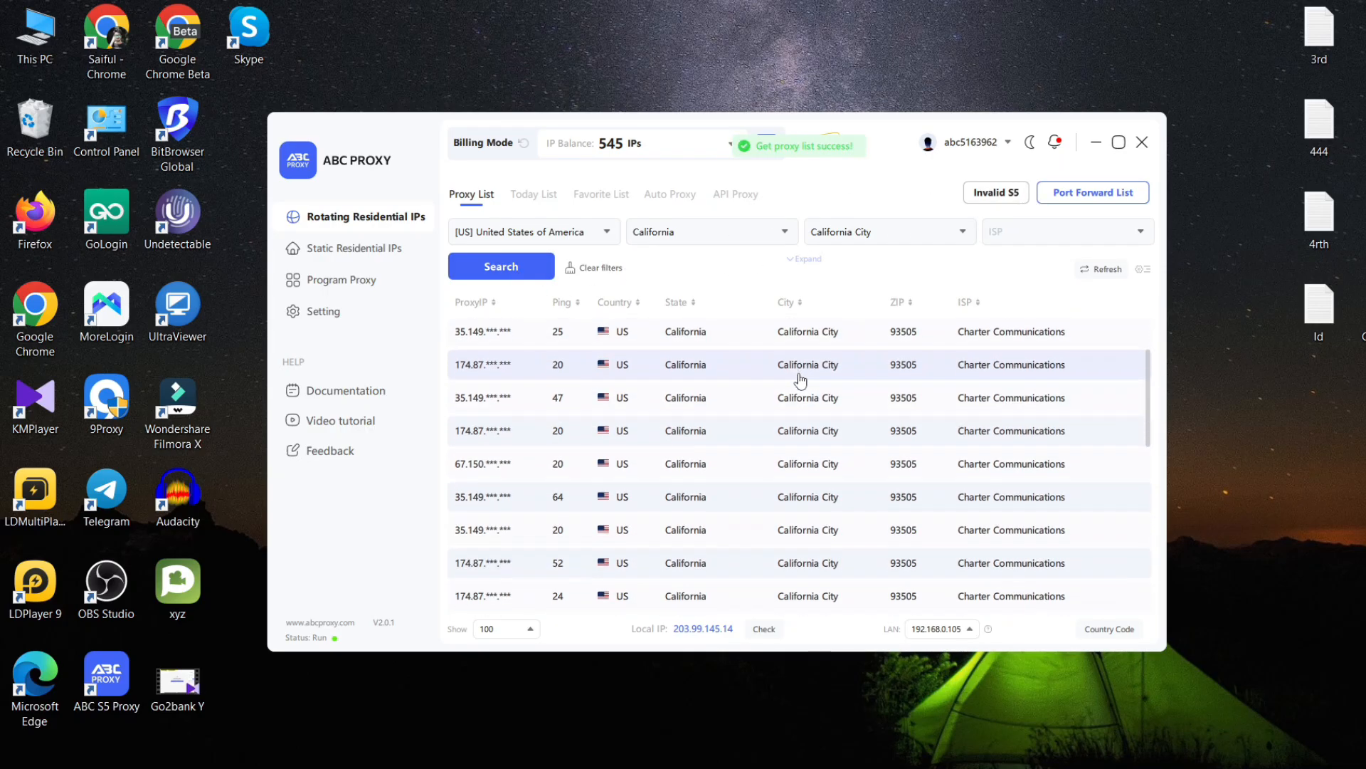
{"action": "scroll", "coordinate": [800, 382], "scroll_direction": "down", "scroll_amount": 5}
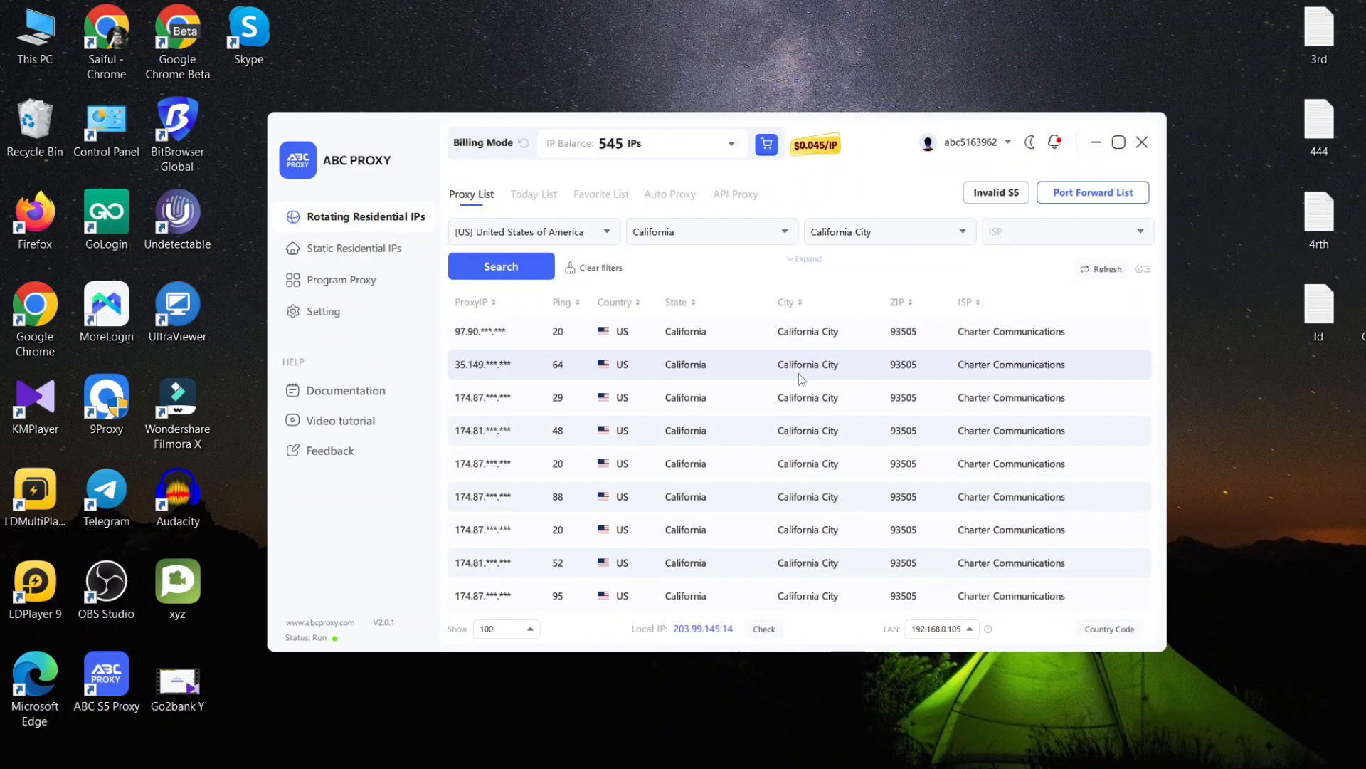
{"action": "scroll", "coordinate": [802, 380], "scroll_direction": "down", "scroll_amount": 2}
{"action": "scroll", "coordinate": [802, 379], "scroll_direction": "down", "scroll_amount": 1}
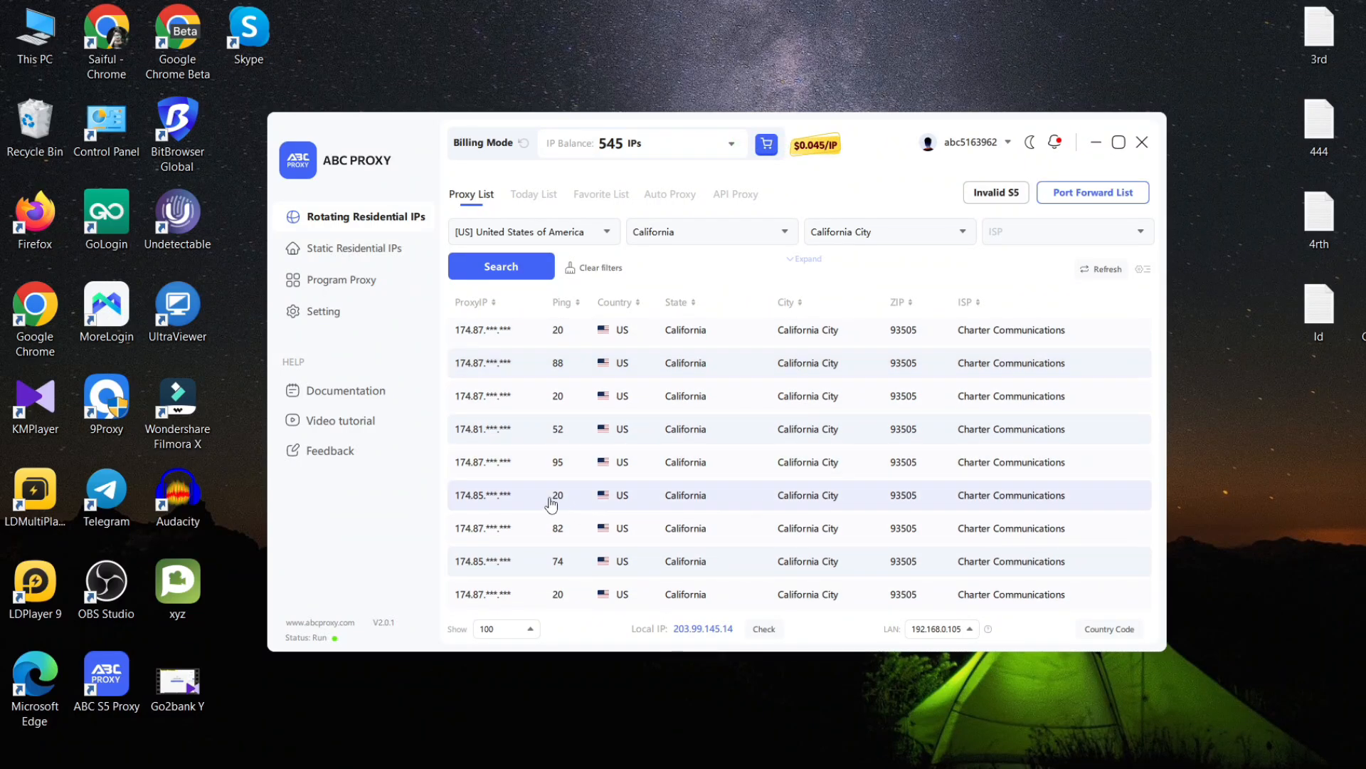
{"action": "right_click", "coordinate": [514, 497]}
{"action": "mouse_move", "coordinate": [558, 534]}
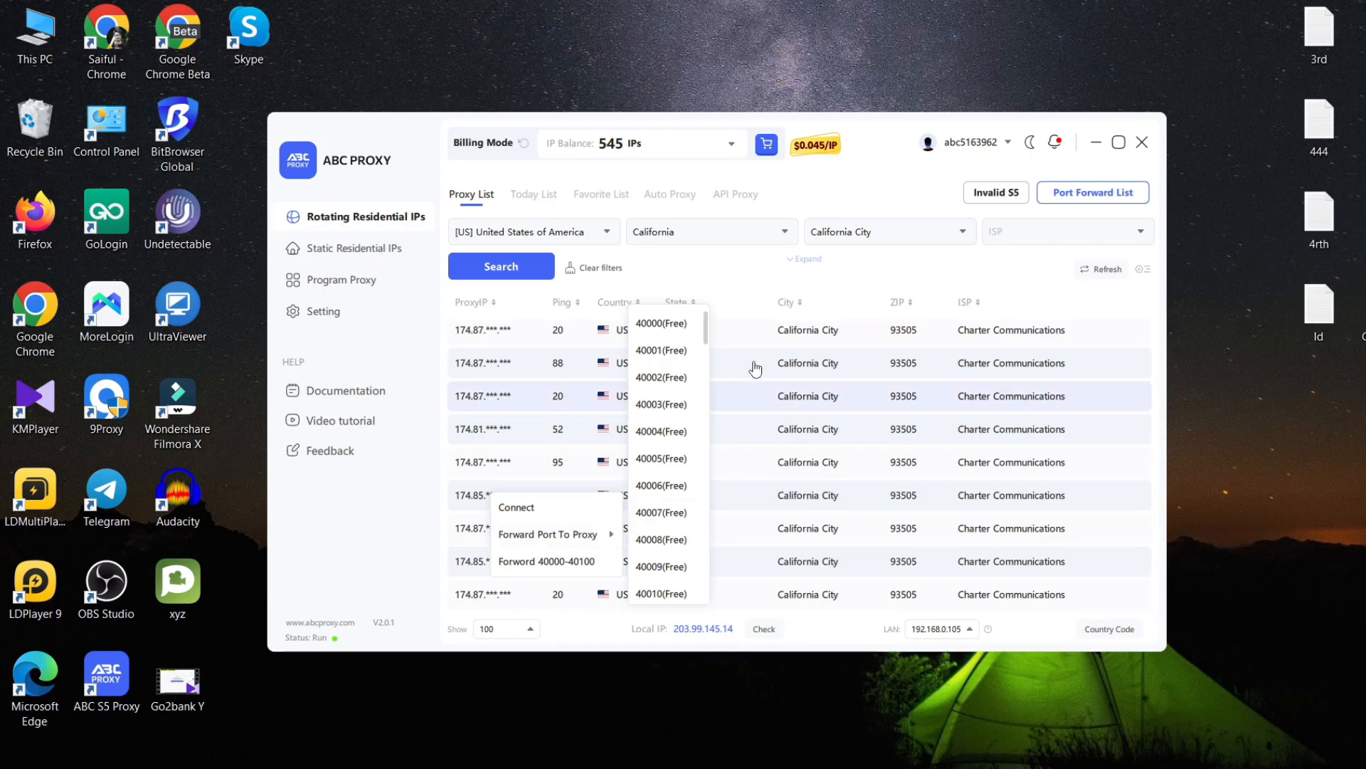
{"action": "left_click", "coordinate": [661, 324]}
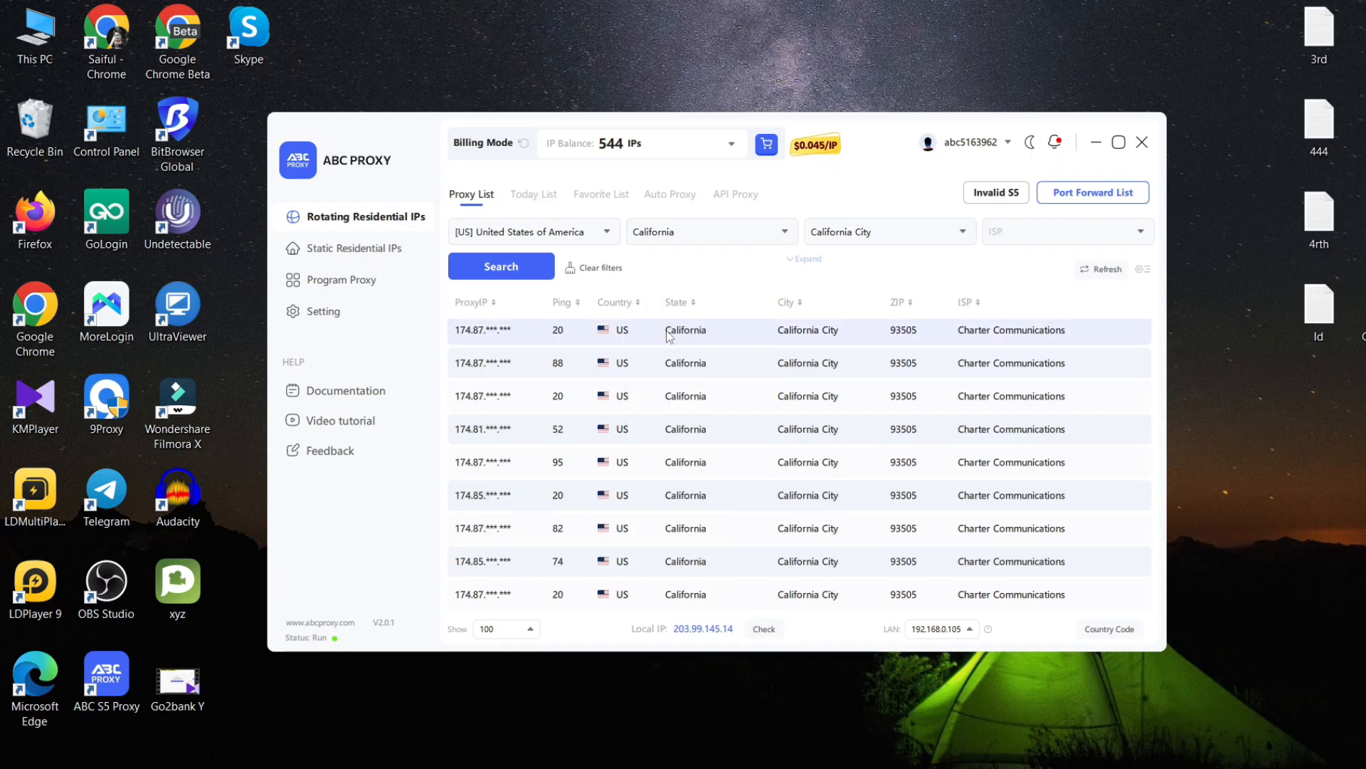
Copy the port 40000 proxy address from the Port Forward List.
{"action": "left_click", "coordinate": [1058, 202]}
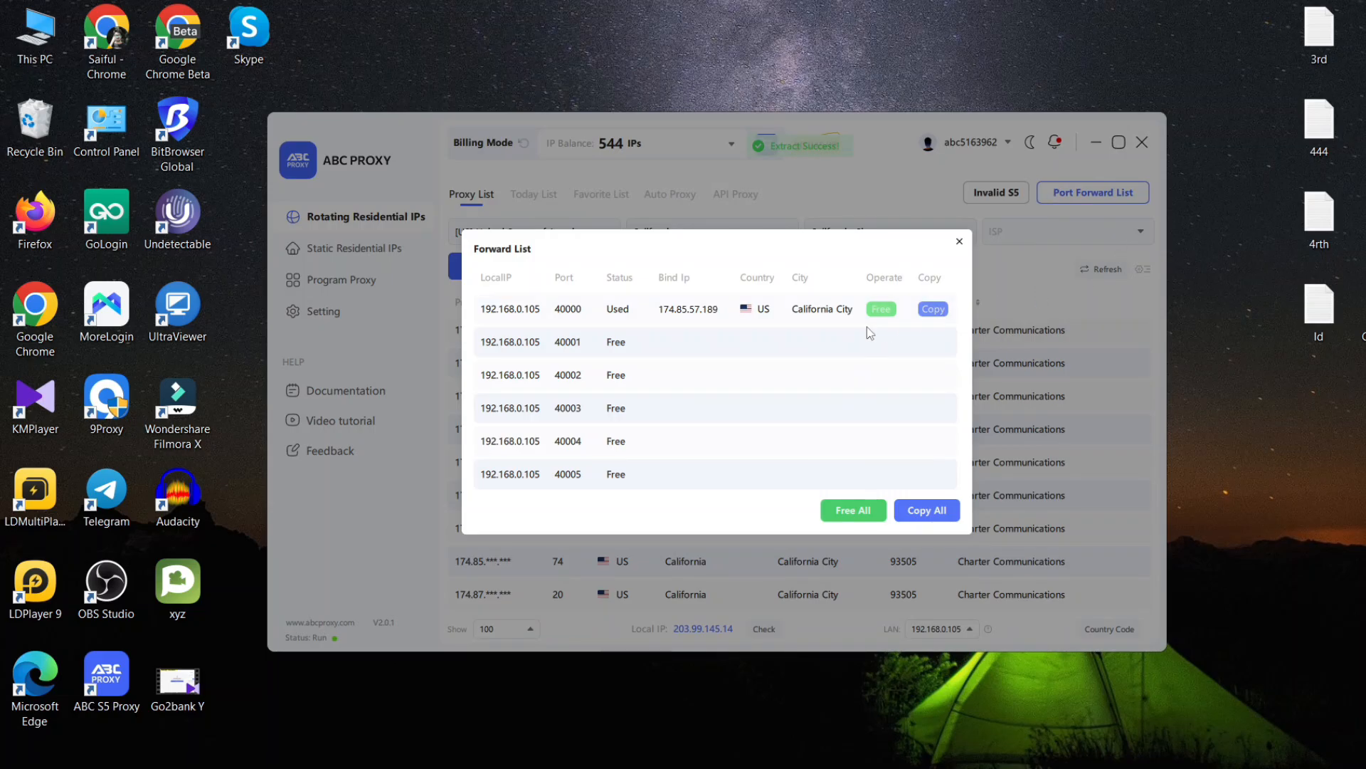
{"action": "left_click", "coordinate": [934, 315]}
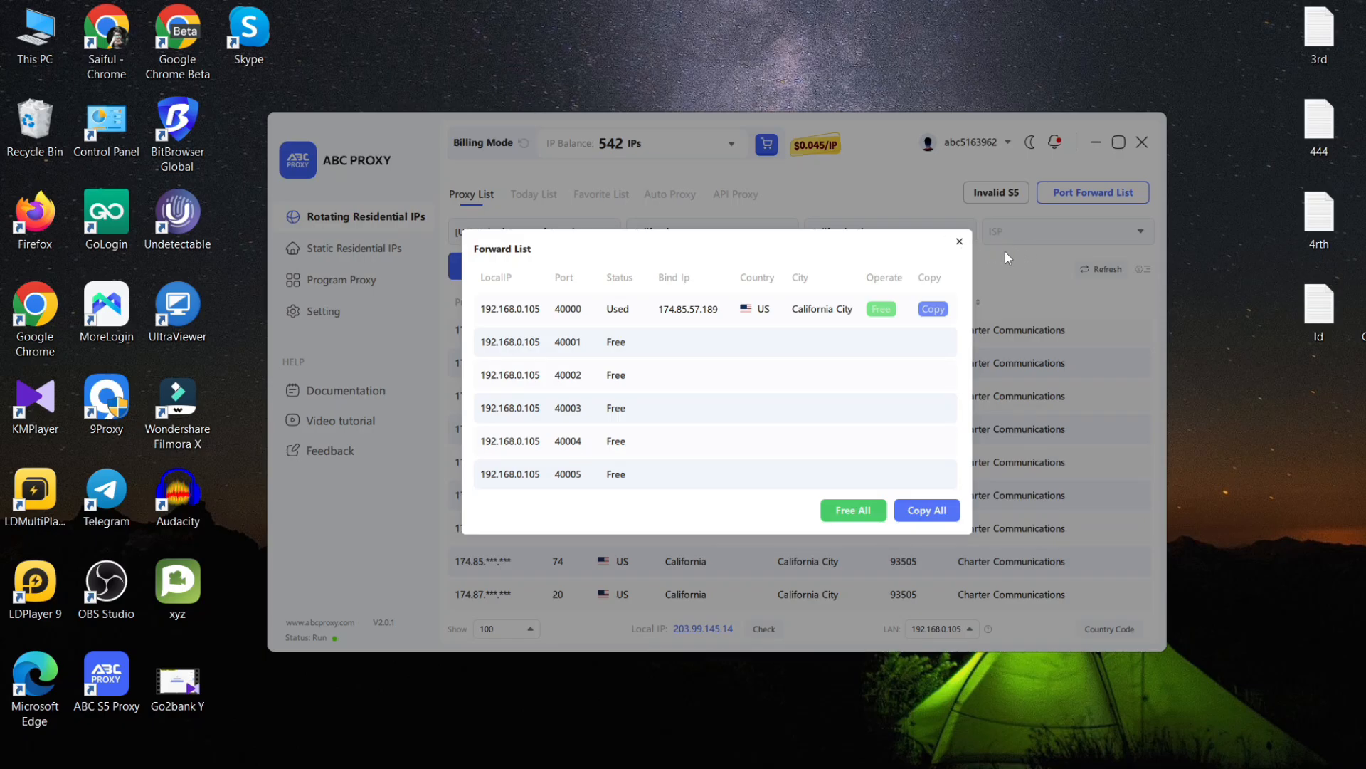
{"action": "left_click", "coordinate": [960, 242]}
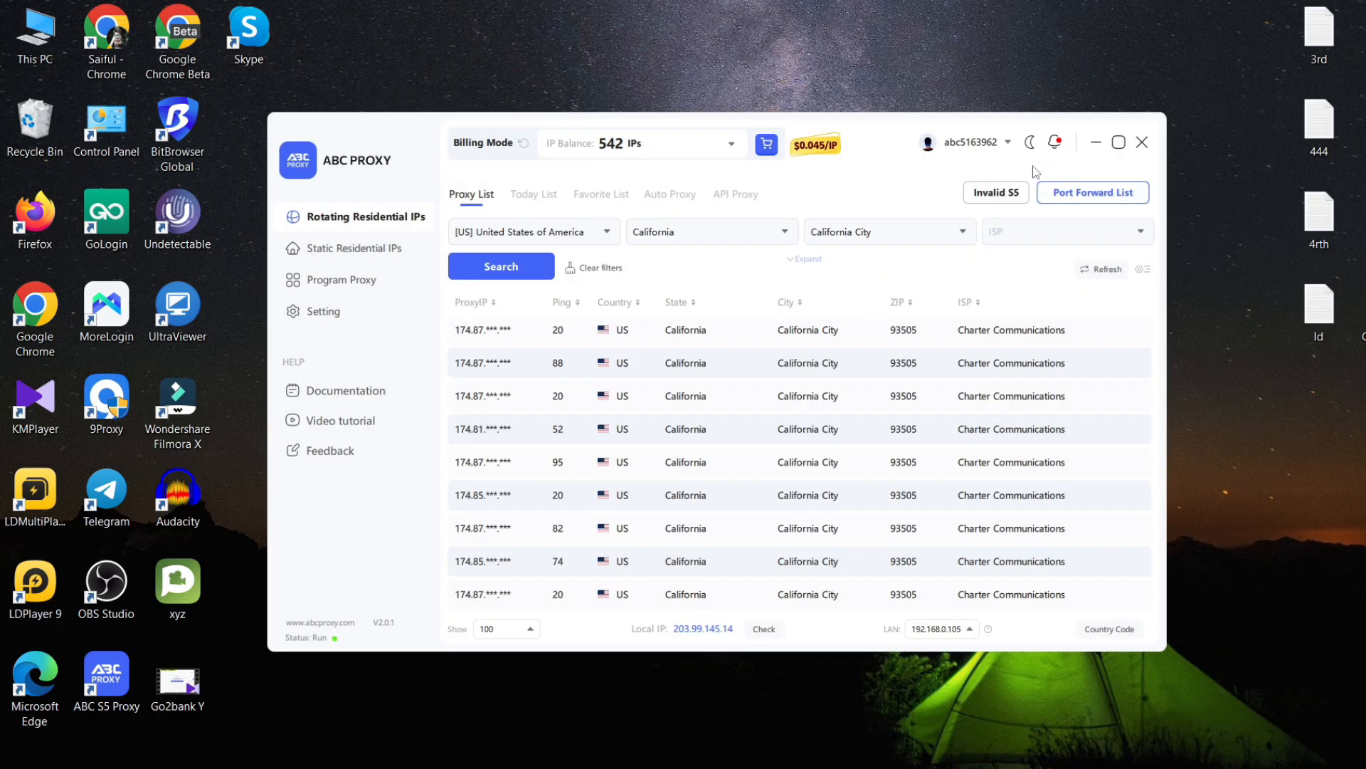
Create GoLogin profile 4 using the pasted 192.168.0.105:40000 address as a Socks 5 proxy.
{"action": "left_click", "coordinate": [1096, 143]}
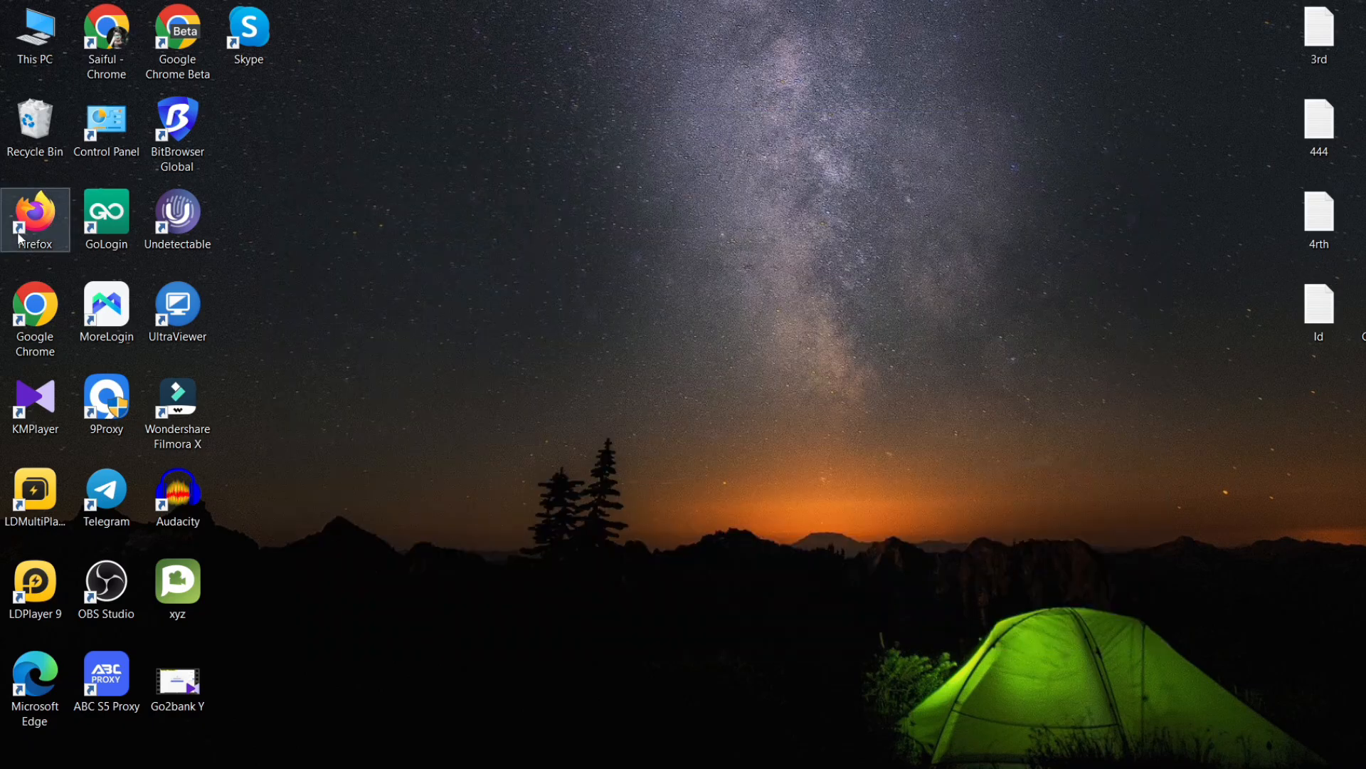
{"action": "double_click", "coordinate": [88, 221]}
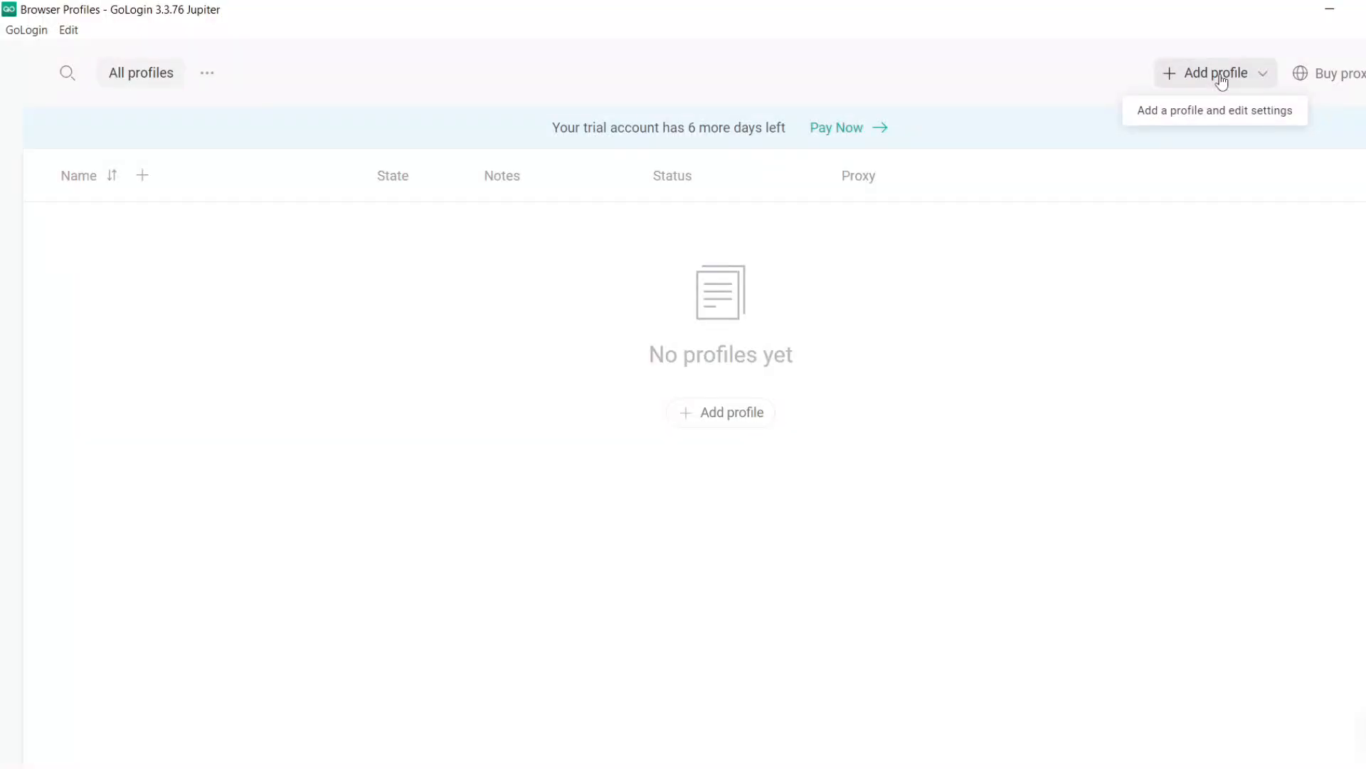
{"action": "left_click", "coordinate": [1222, 79]}
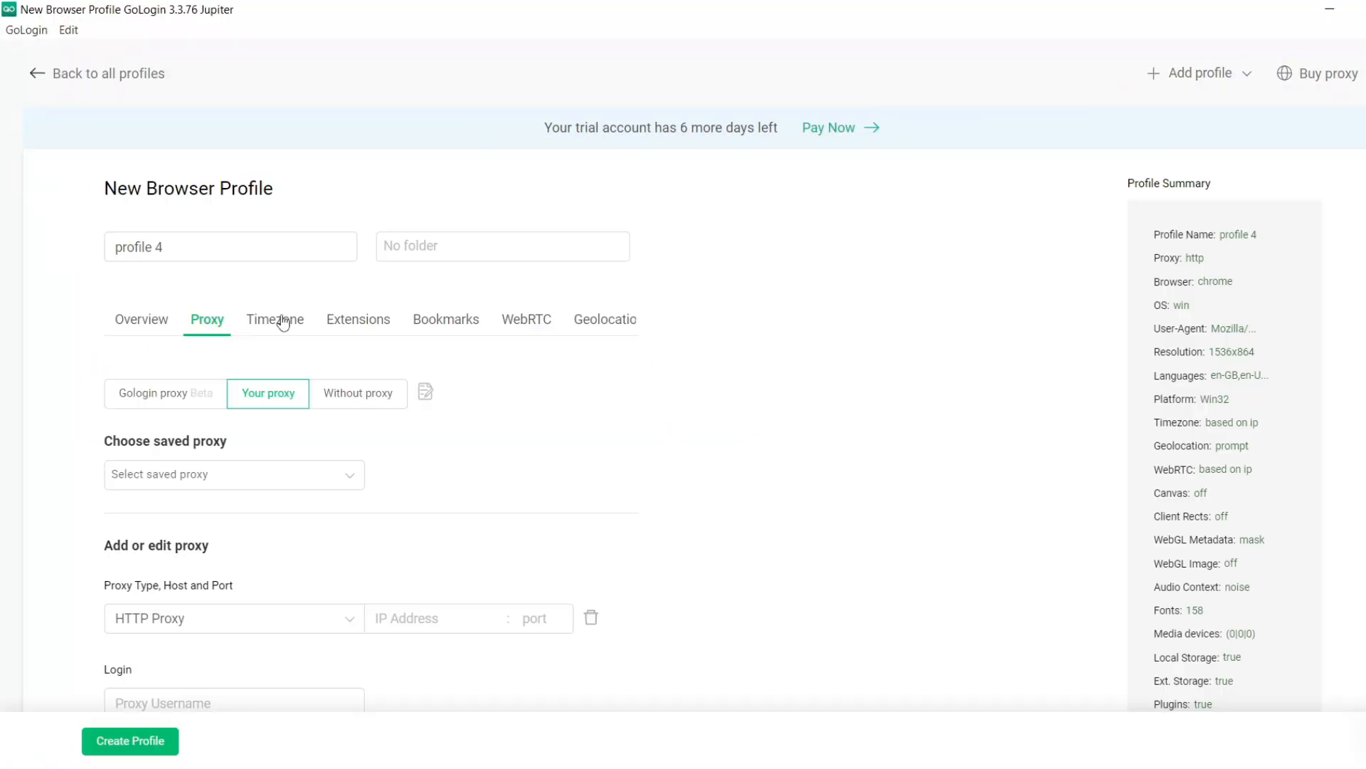
{"action": "left_click", "coordinate": [399, 615]}
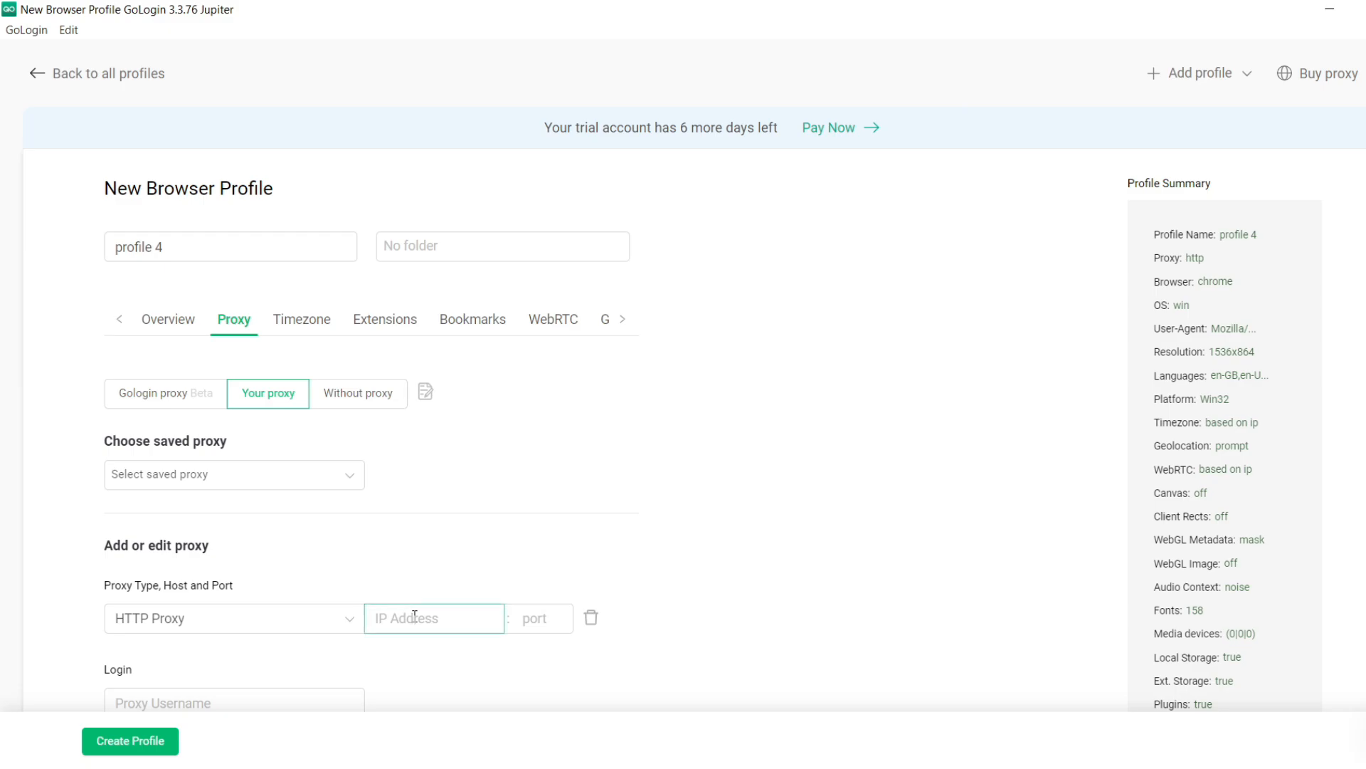
{"action": "key", "text": "ctrl+v"}
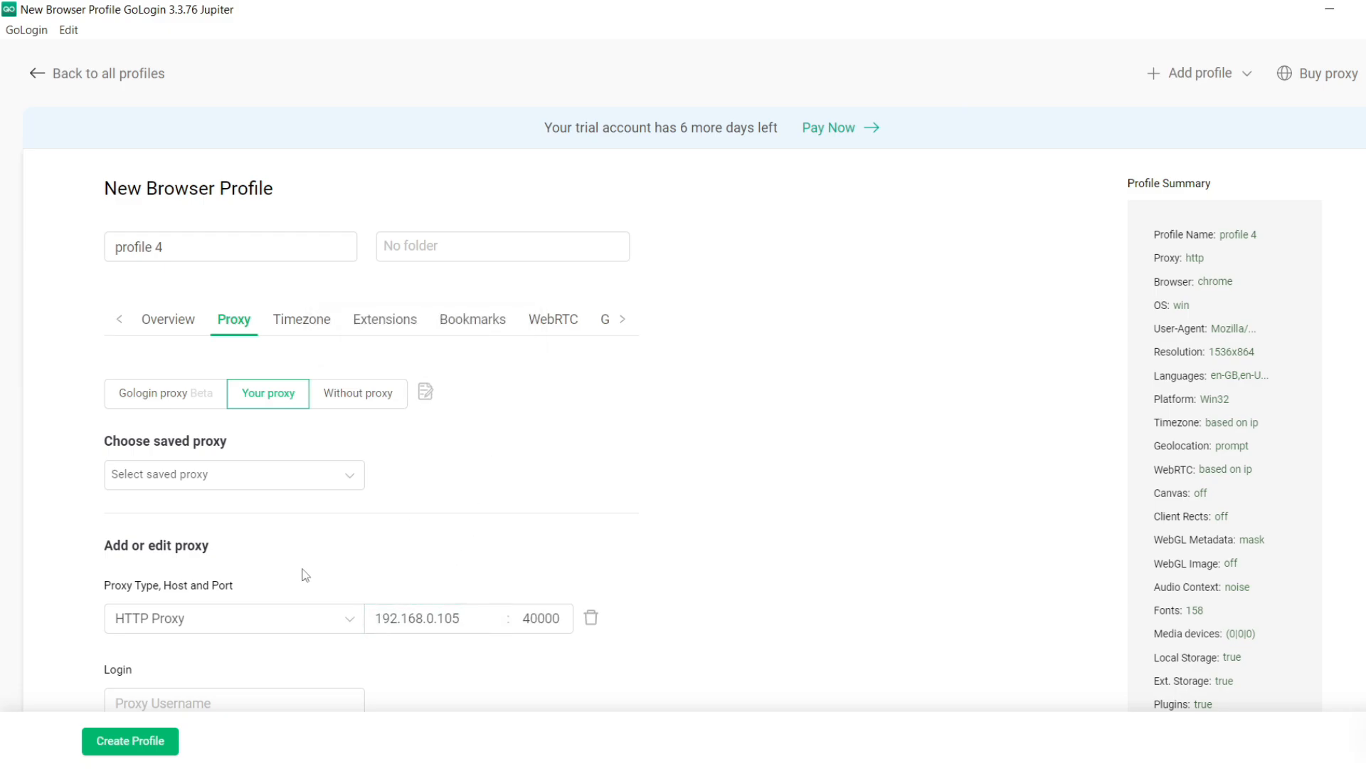
{"action": "left_click", "coordinate": [149, 620]}
{"action": "left_click", "coordinate": [168, 514]}
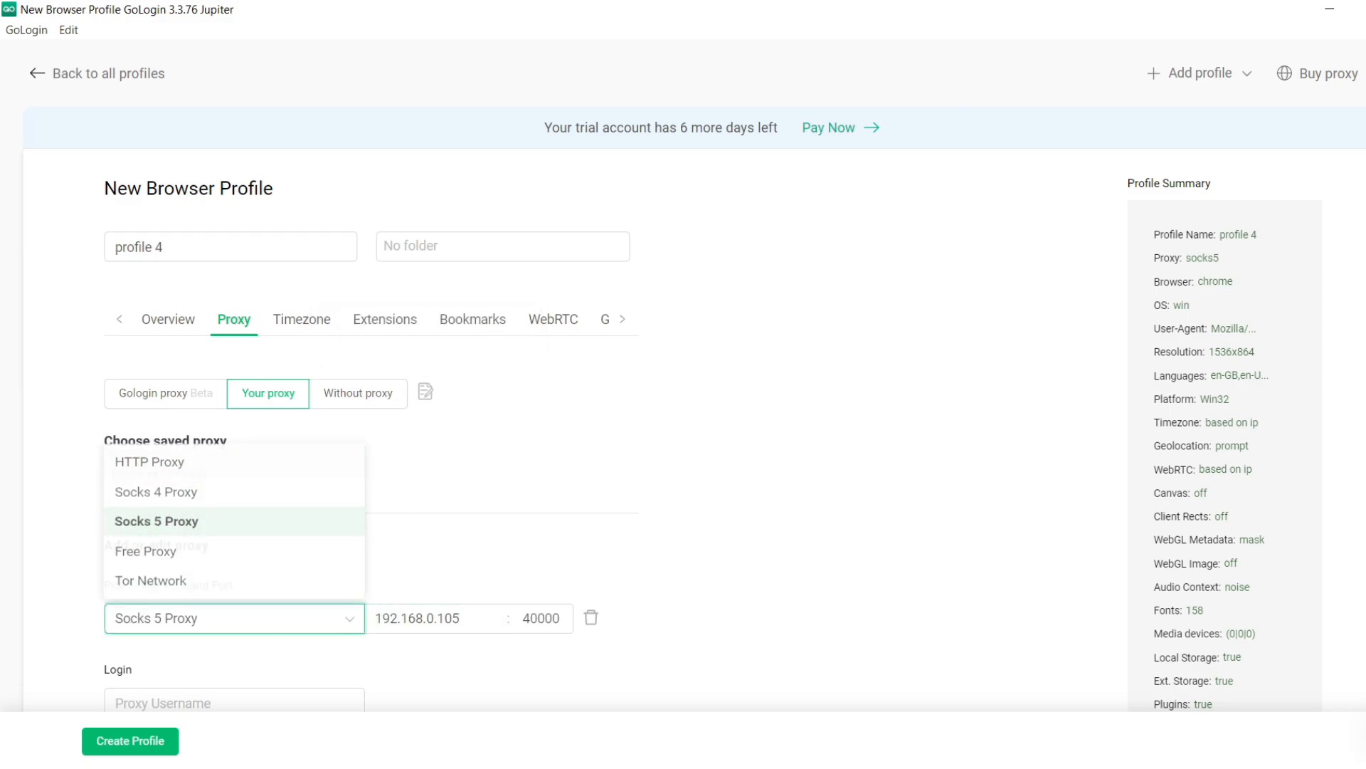
{"action": "left_click", "coordinate": [146, 738]}
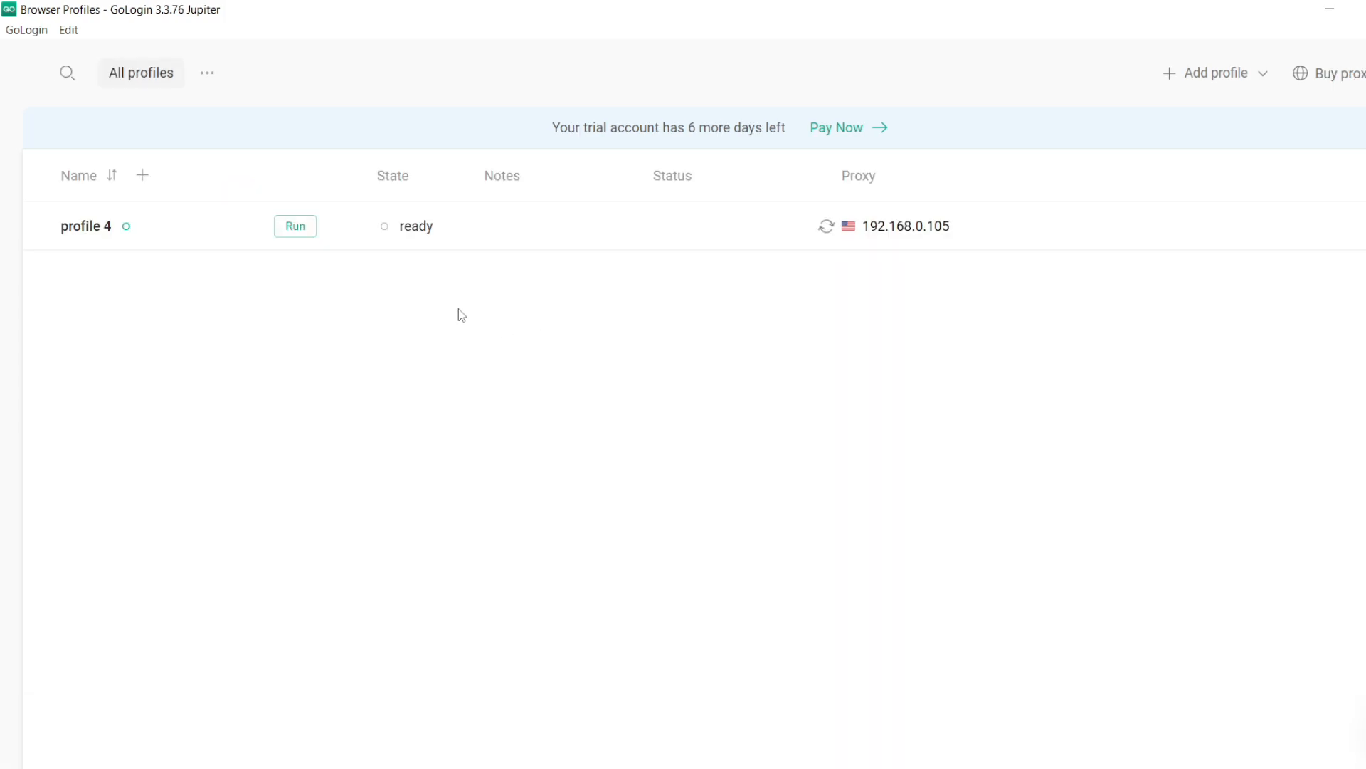
Launch profile 4's browser, maximize it, and go to whoer.net.
{"action": "left_click", "coordinate": [303, 229]}
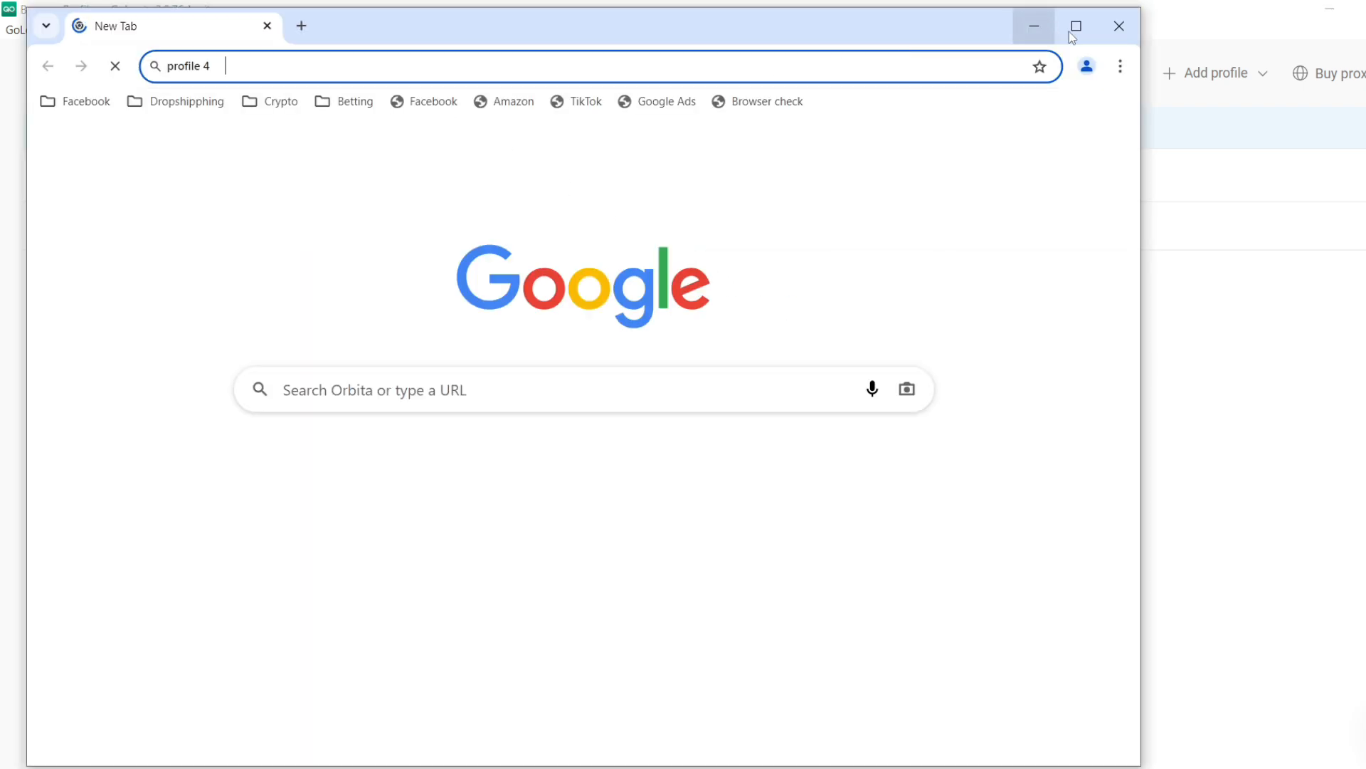
{"action": "left_click", "coordinate": [1075, 27]}
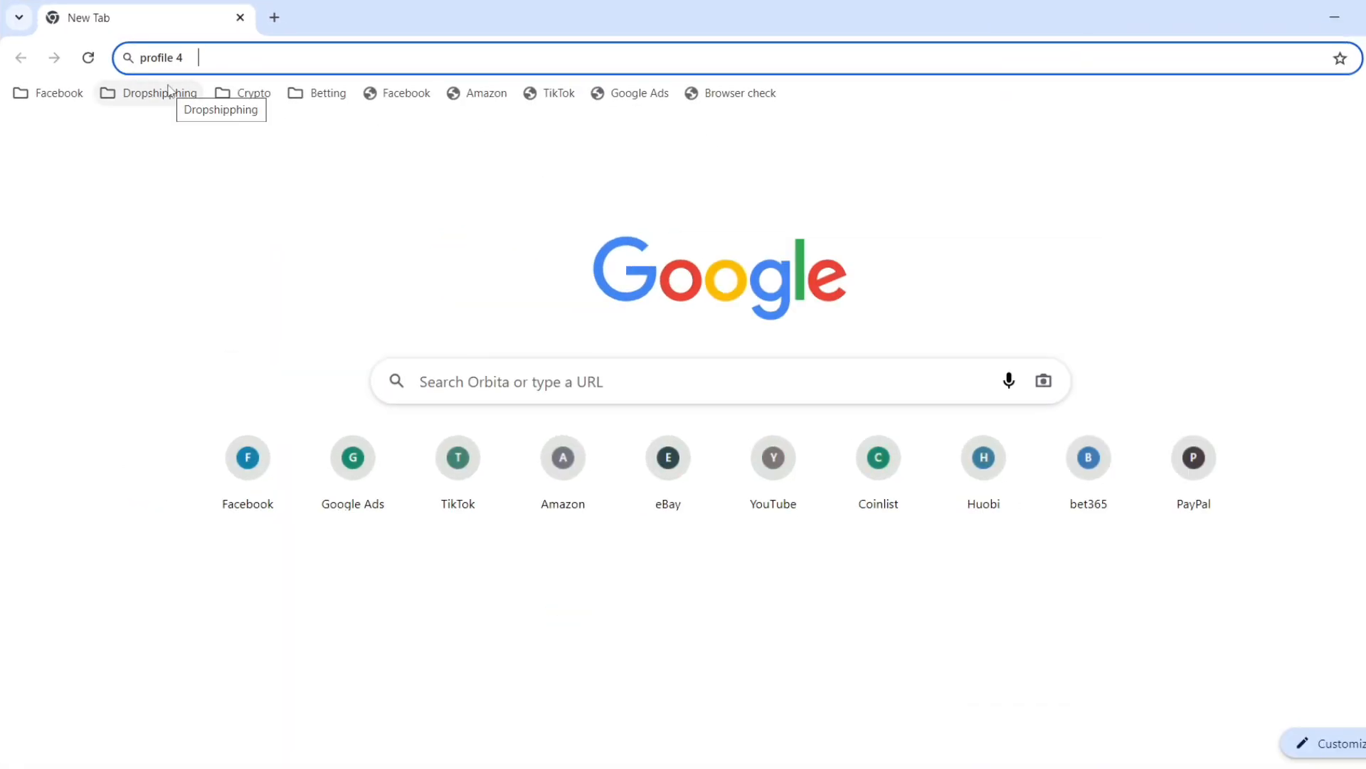
{"action": "type", "text": "whoer"}
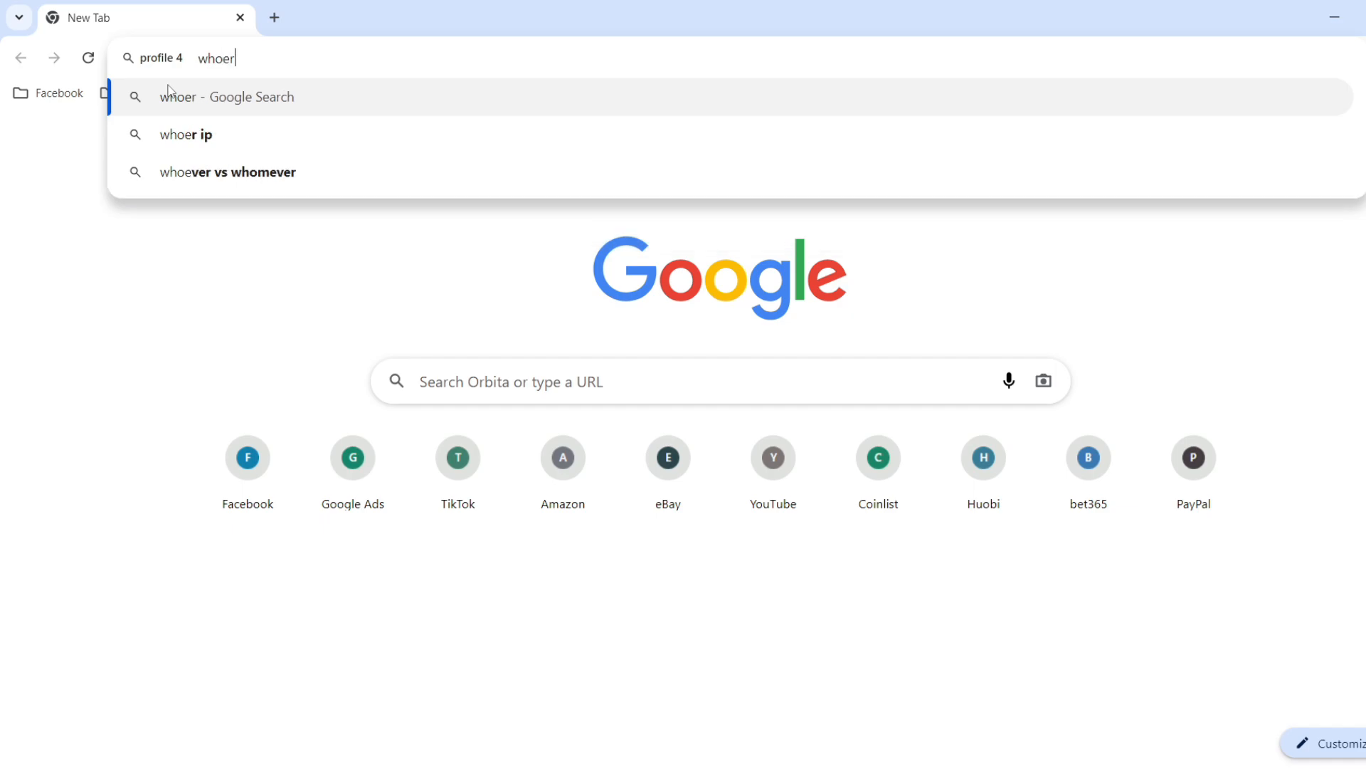
{"action": "type", "text": ".net"}
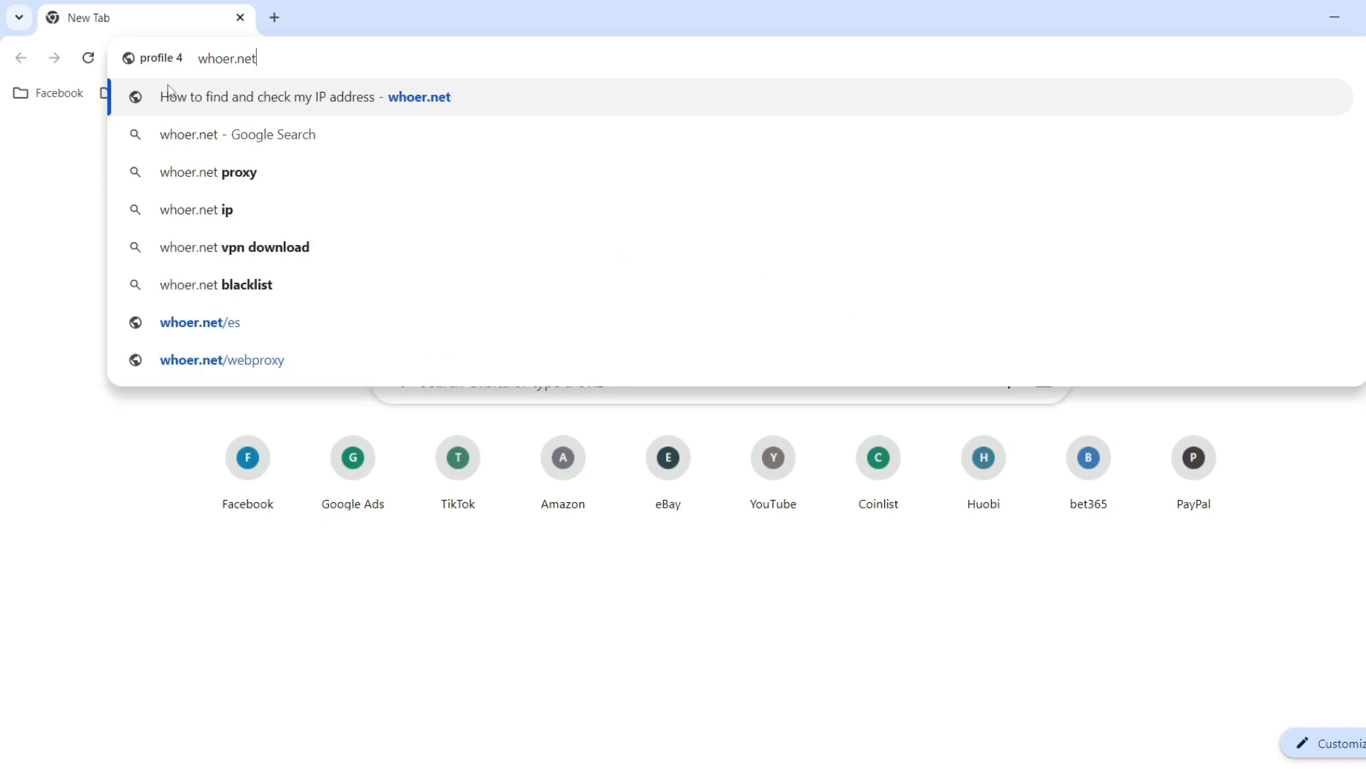
{"action": "key", "text": "Return"}
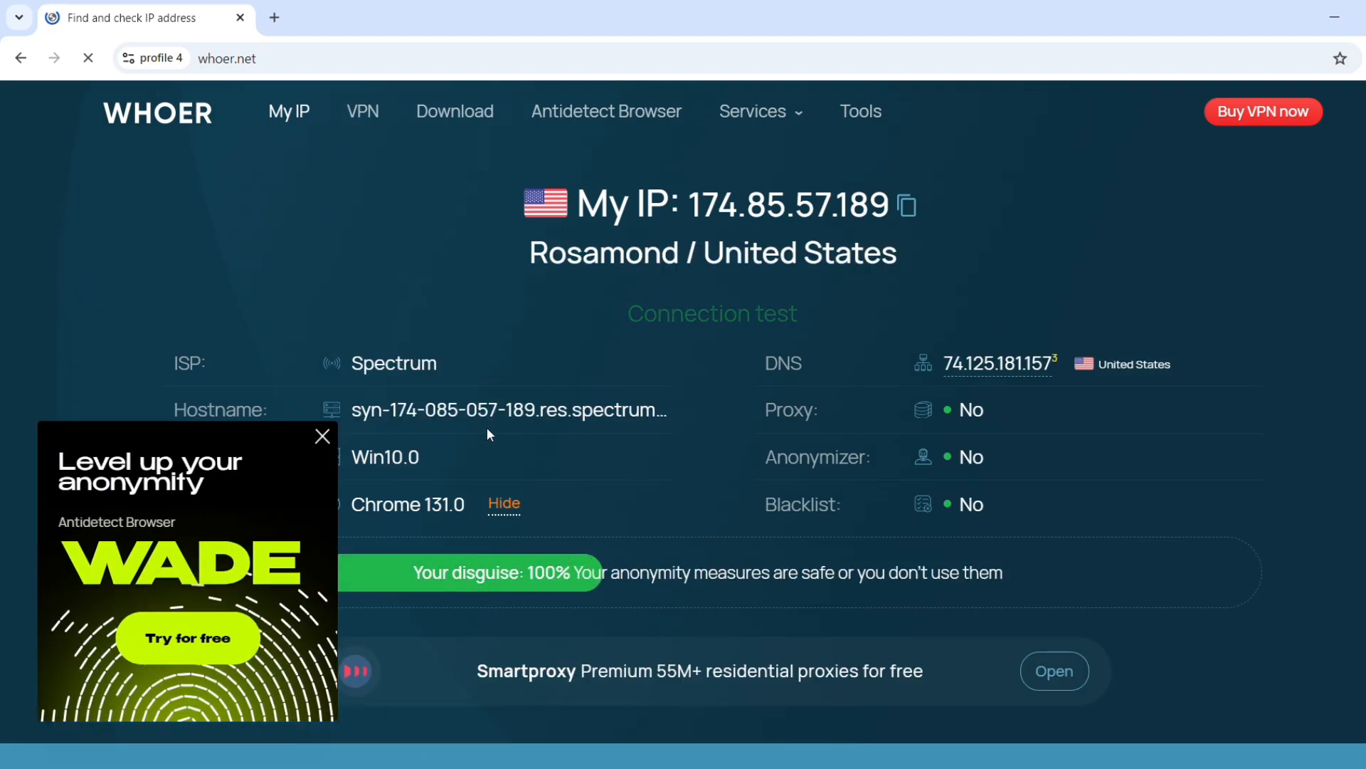
{"action": "left_click", "coordinate": [322, 437]}
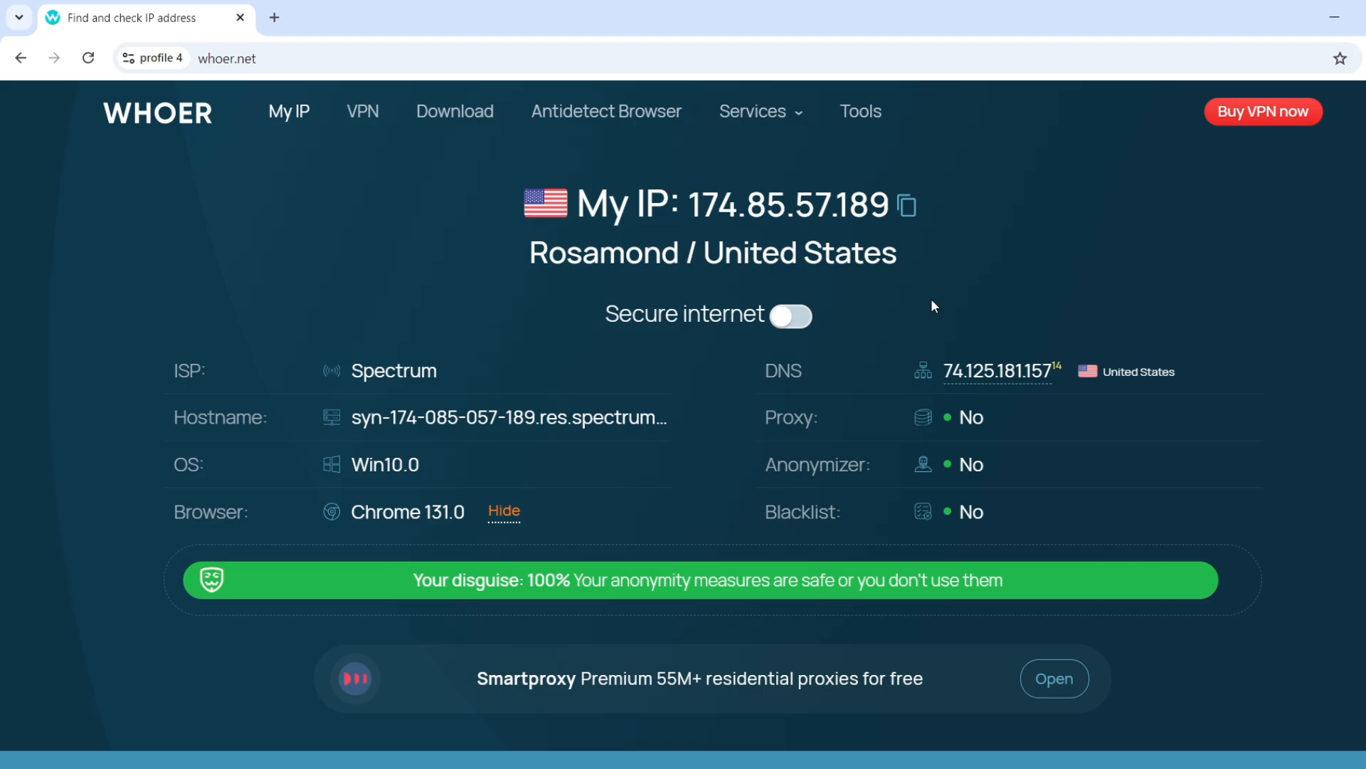
{"action": "scroll", "coordinate": [932, 305], "scroll_direction": "down", "scroll_amount": 4}
{"action": "scroll", "coordinate": [932, 303], "scroll_direction": "down", "scroll_amount": 15}
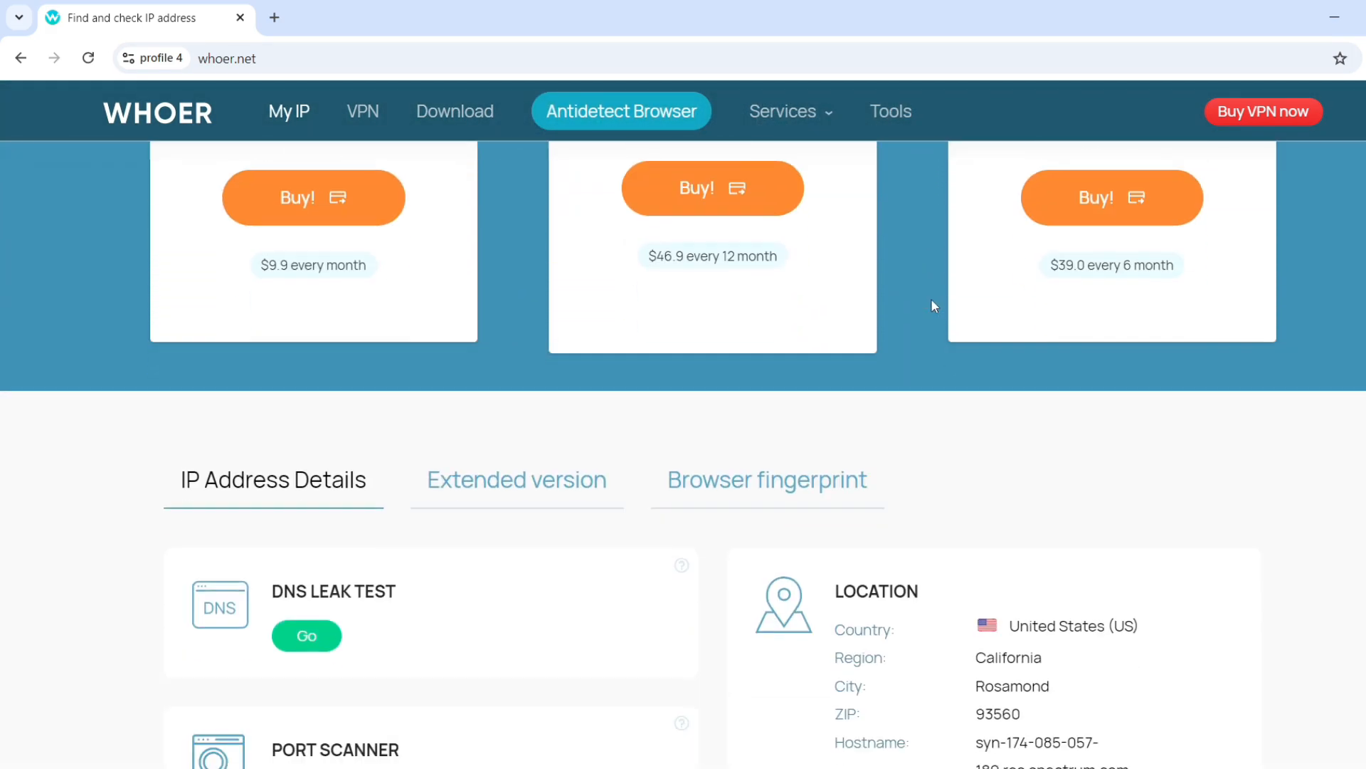
{"action": "scroll", "coordinate": [935, 306], "scroll_direction": "down", "scroll_amount": 4}
{"action": "scroll", "coordinate": [934, 306], "scroll_direction": "up", "scroll_amount": 4}
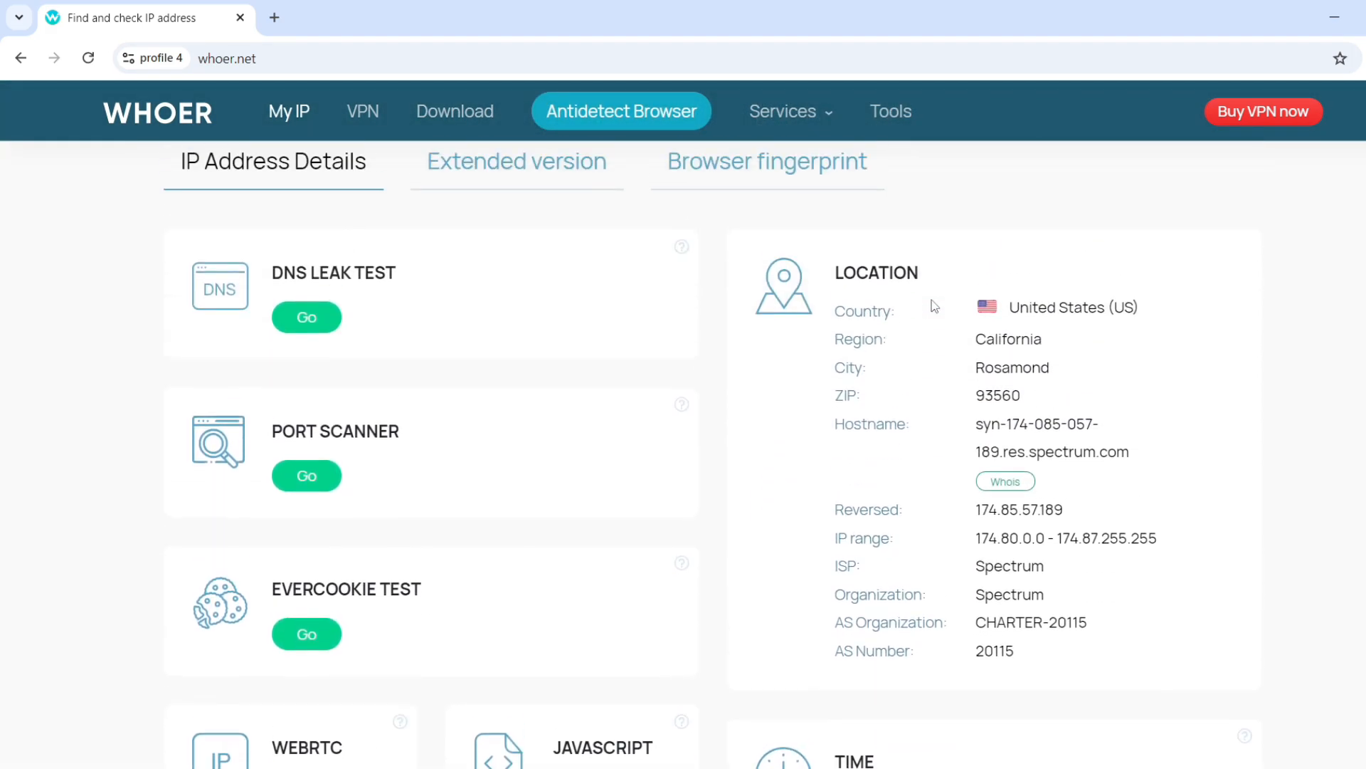
{"action": "scroll", "coordinate": [988, 314], "scroll_direction": "down", "scroll_amount": 7}
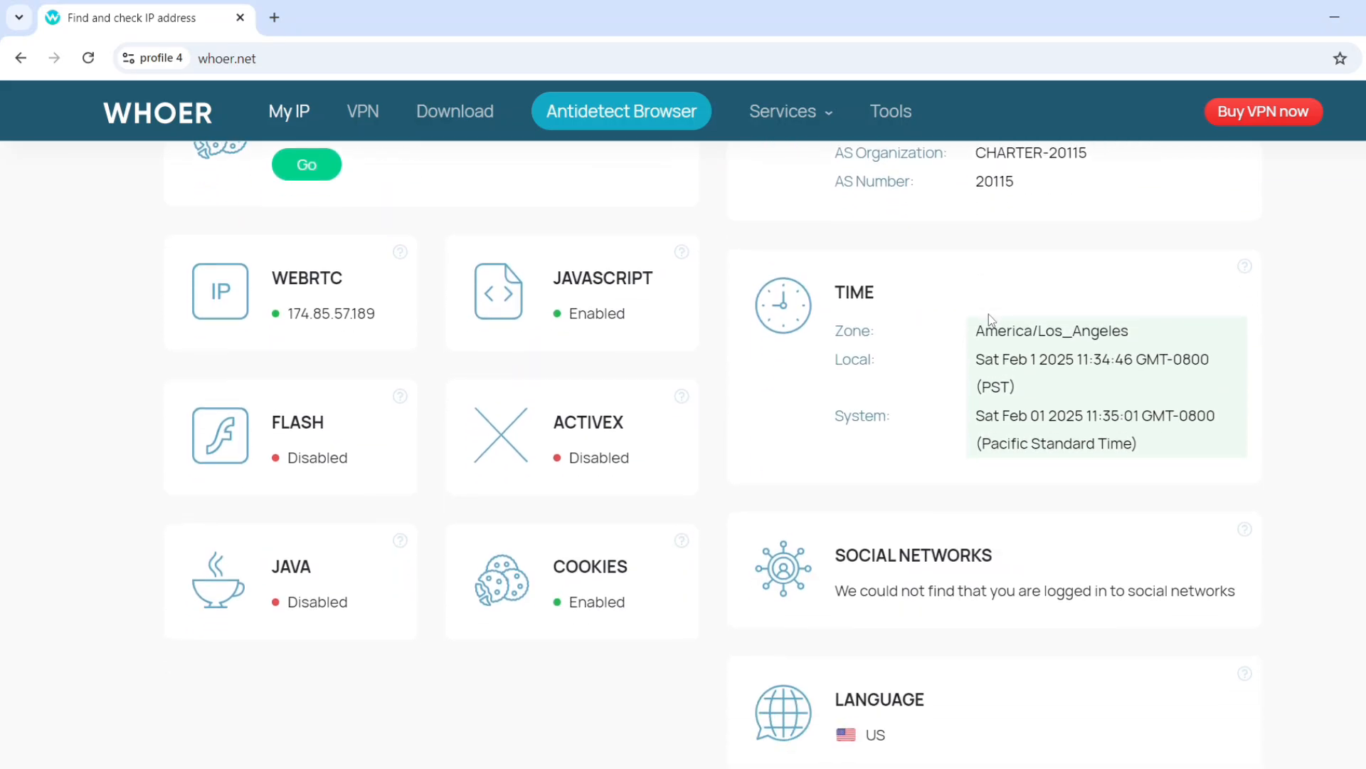
{"action": "scroll", "coordinate": [989, 314], "scroll_direction": "down", "scroll_amount": 2}
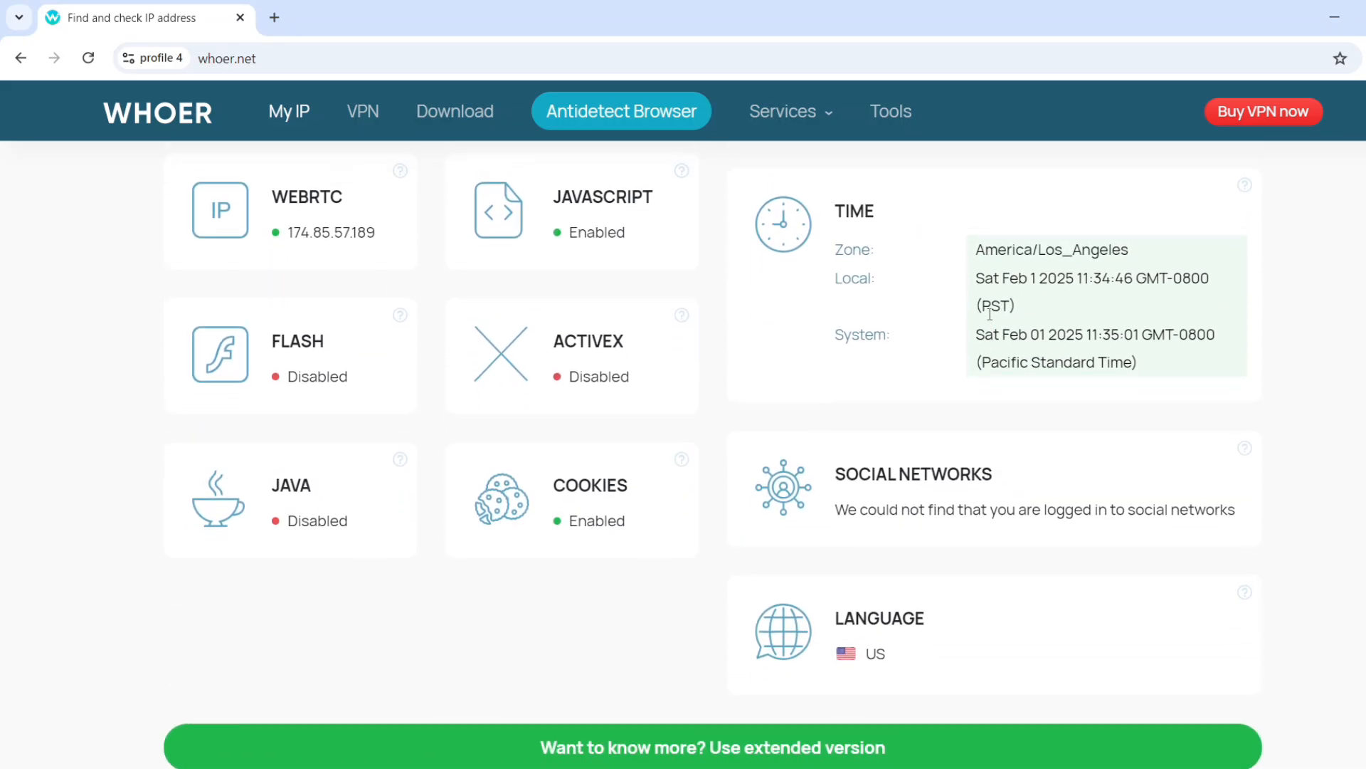
{"action": "scroll", "coordinate": [988, 314], "scroll_direction": "up", "scroll_amount": 3}
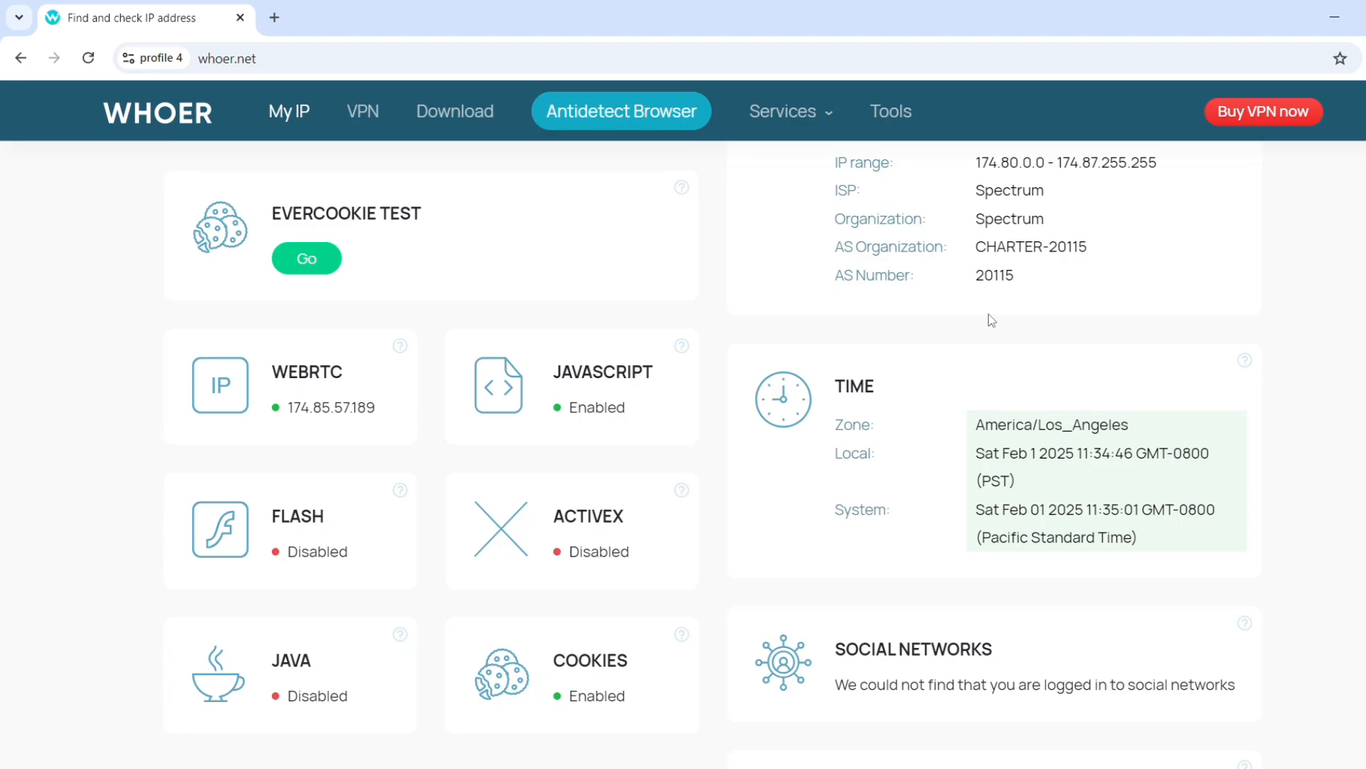
{"action": "scroll", "coordinate": [989, 314], "scroll_direction": "up", "scroll_amount": 3}
{"action": "scroll", "coordinate": [990, 314], "scroll_direction": "up", "scroll_amount": 3}
{"action": "scroll", "coordinate": [990, 314], "scroll_direction": "up", "scroll_amount": 15}
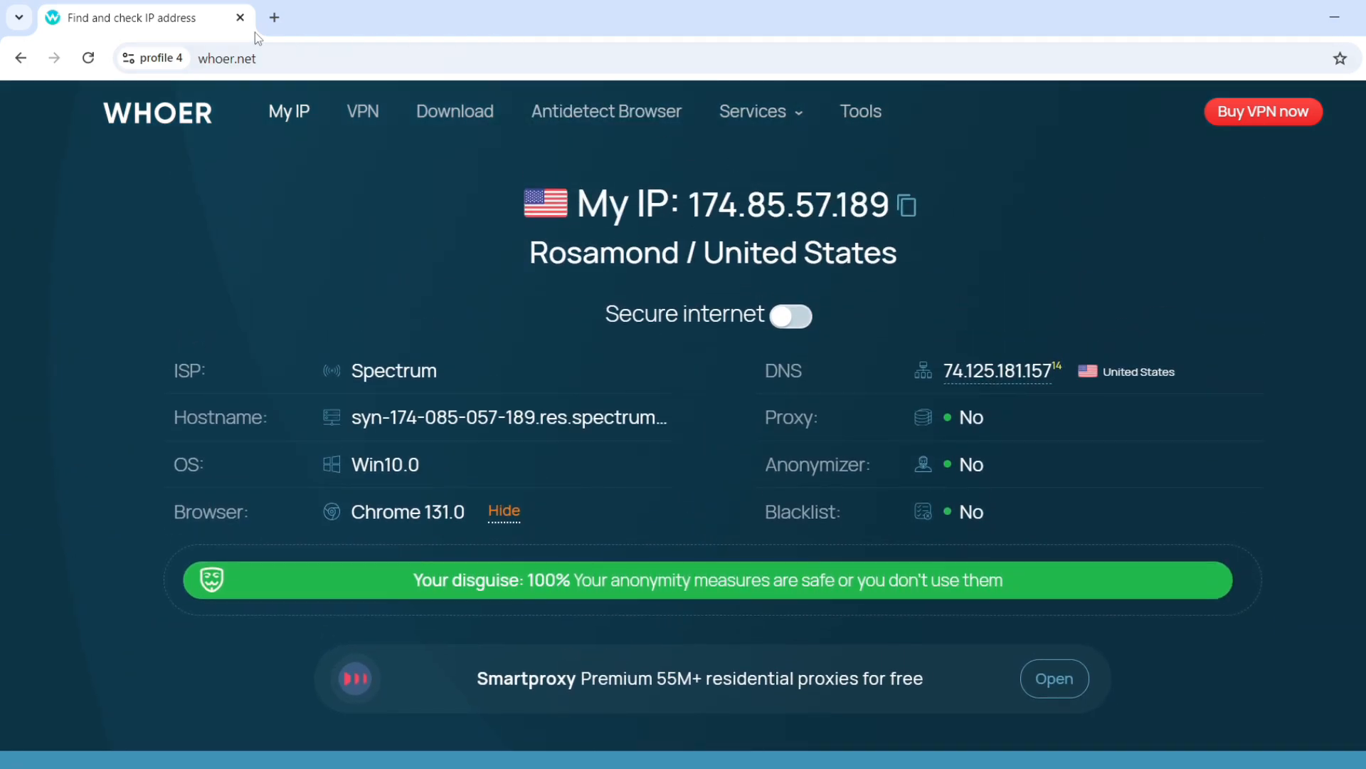
{"action": "left_click", "coordinate": [907, 206]}
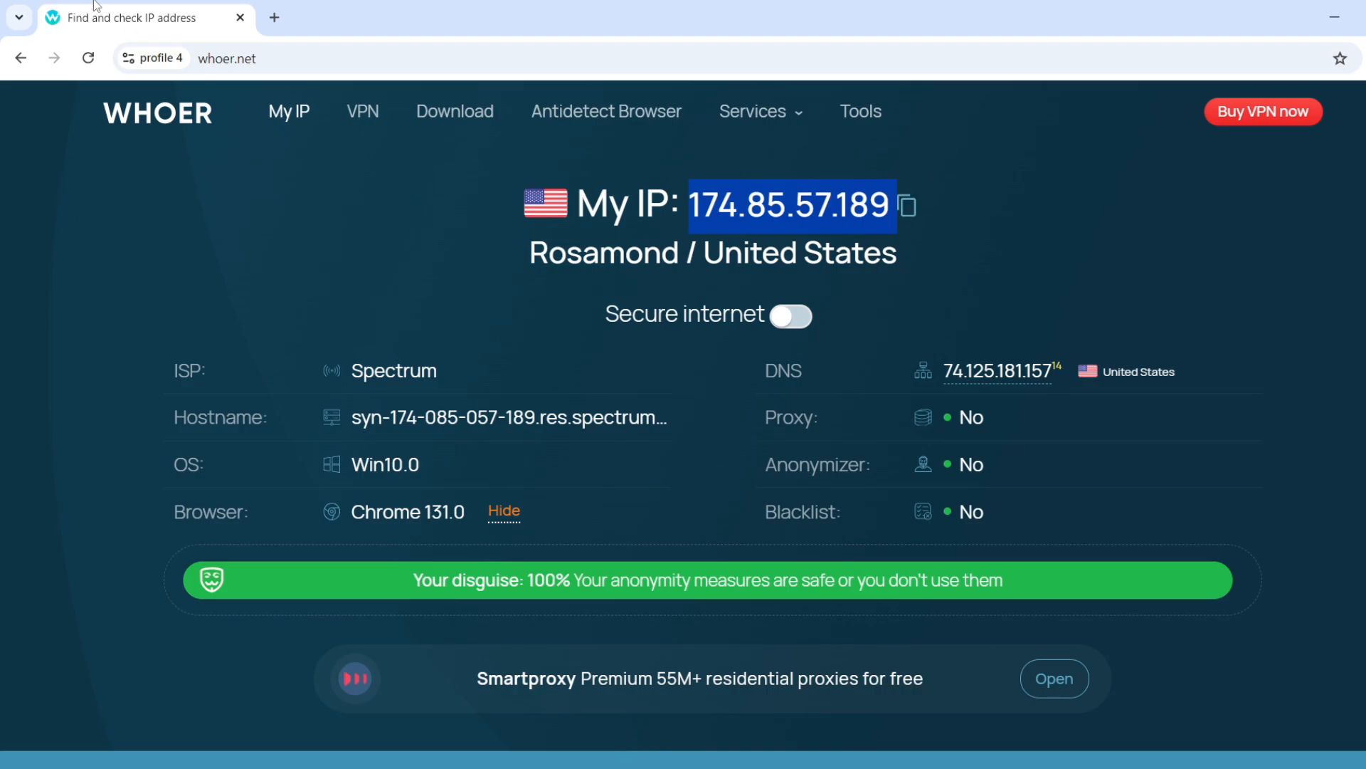
Search Google for 'quality ip checker' and open the IPQualityScore ad in a new tab.
{"action": "left_click", "coordinate": [274, 17]}
{"action": "type", "text": "q"}
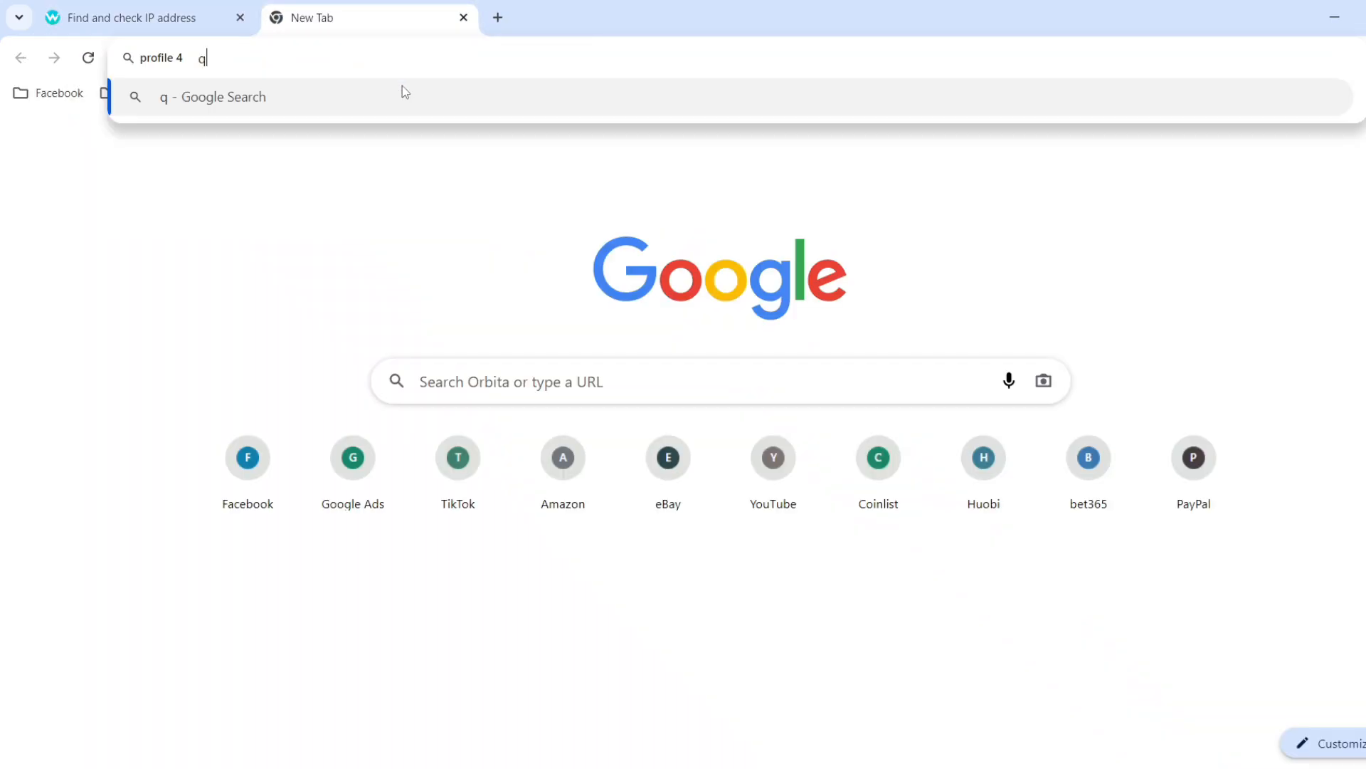
{"action": "type", "text": "ualit"}
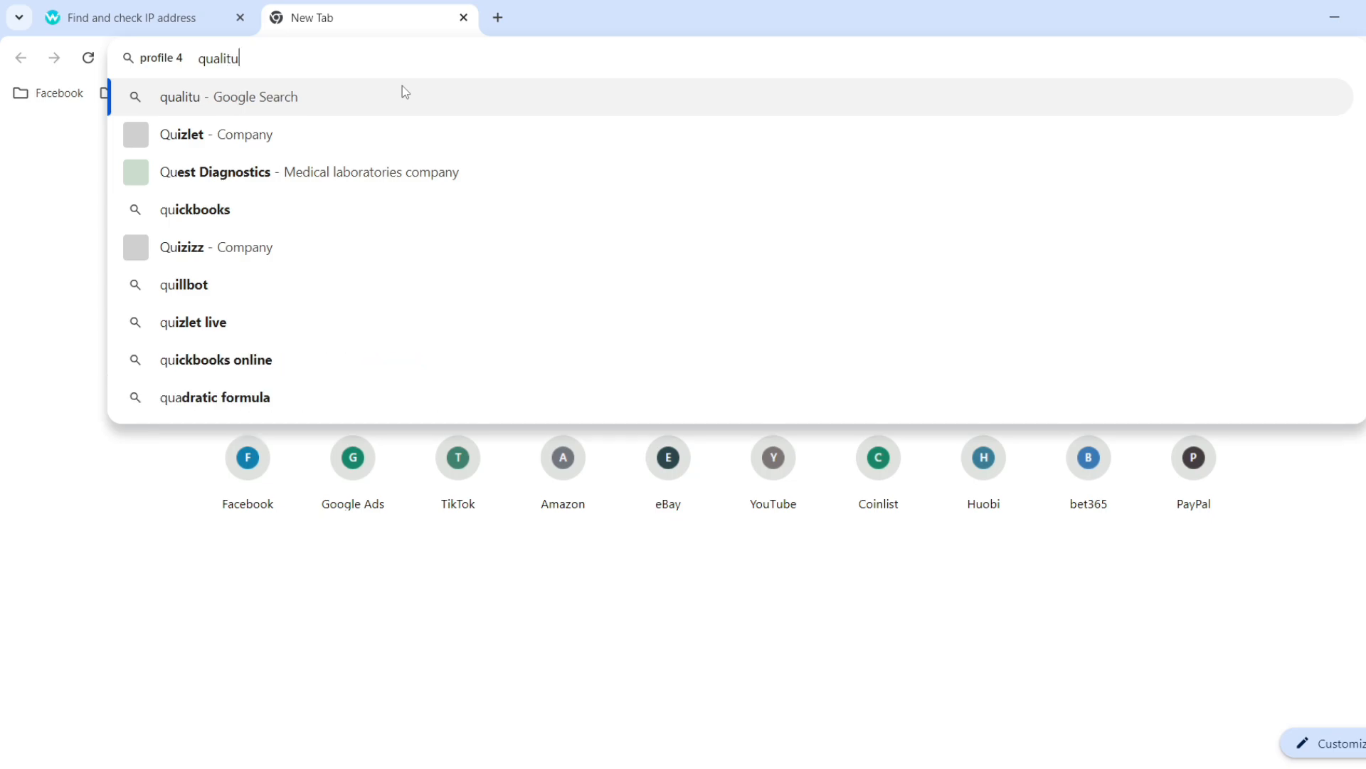
{"action": "type", "text": "y "}
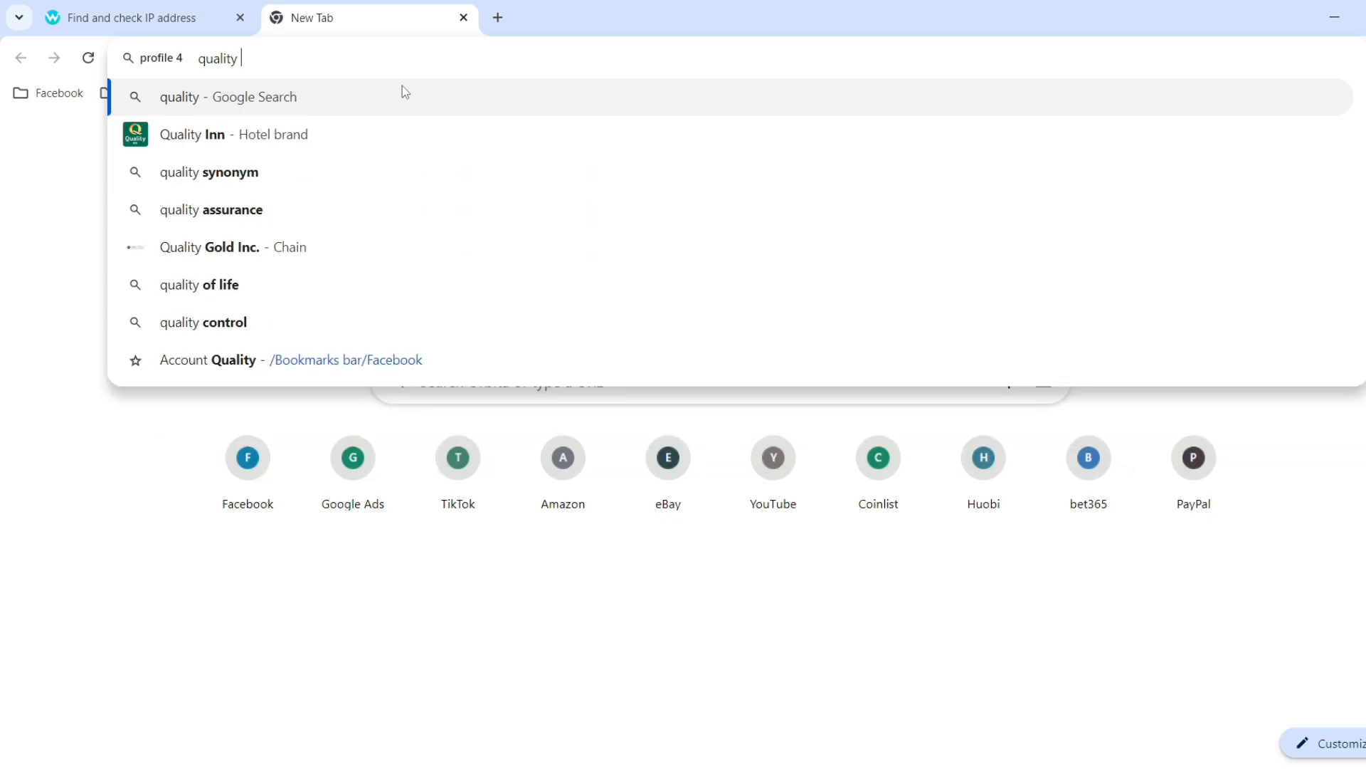
{"action": "type", "text": "ip"}
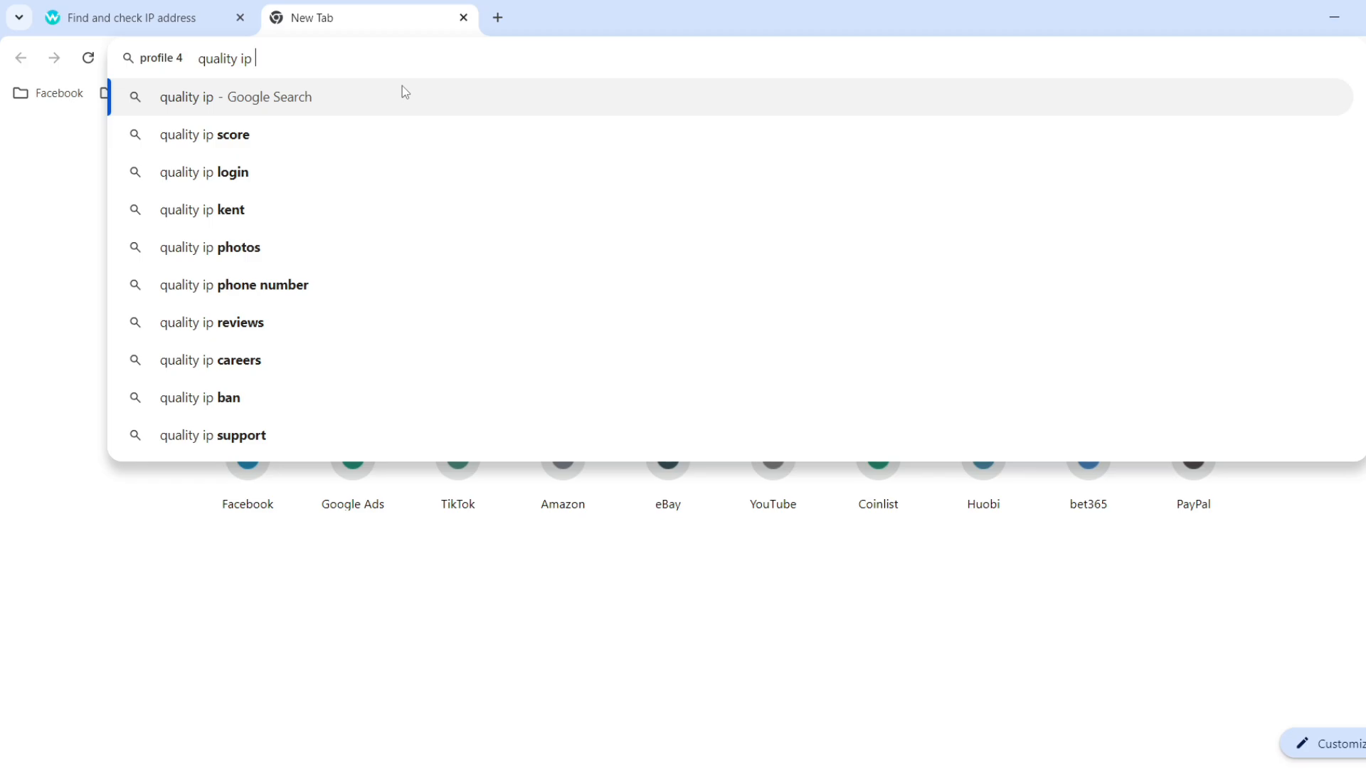
{"action": "type", "text": " cheaker"}
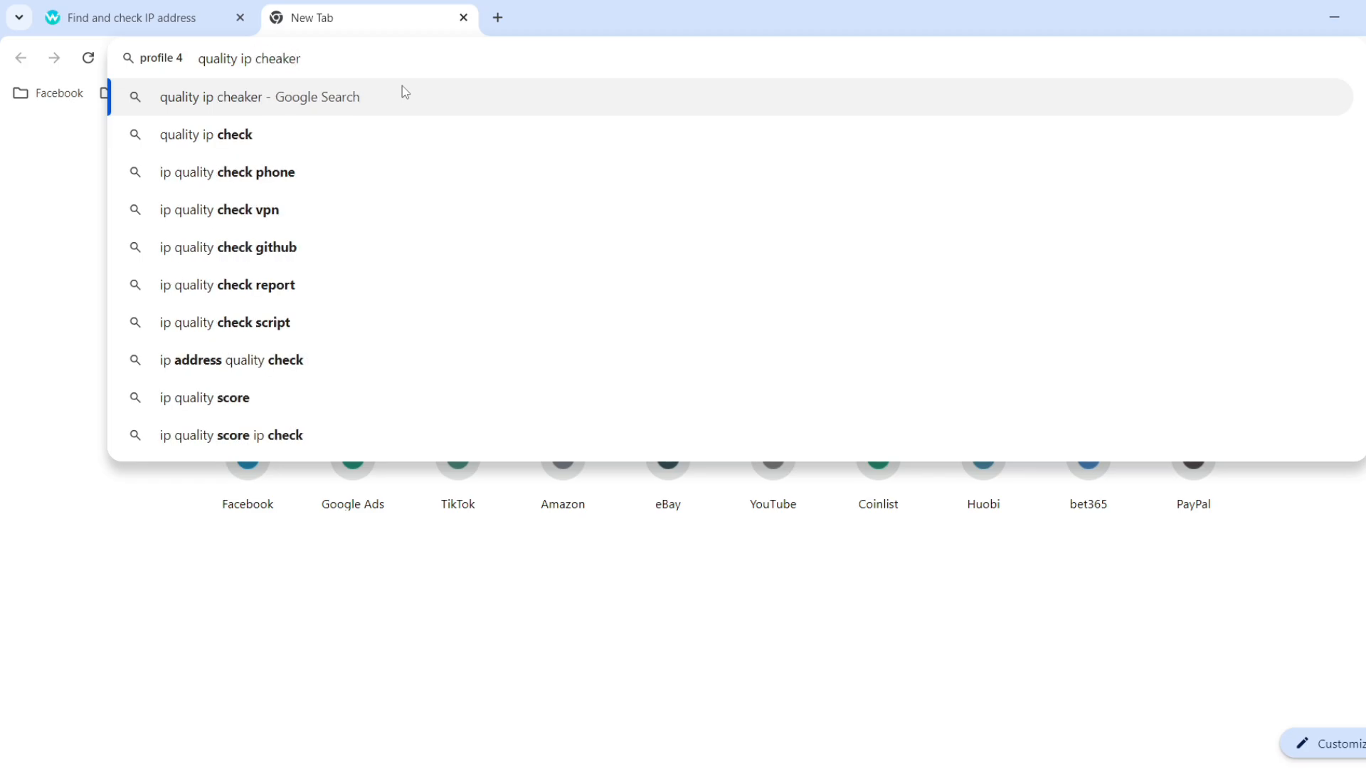
{"action": "key", "text": "Return"}
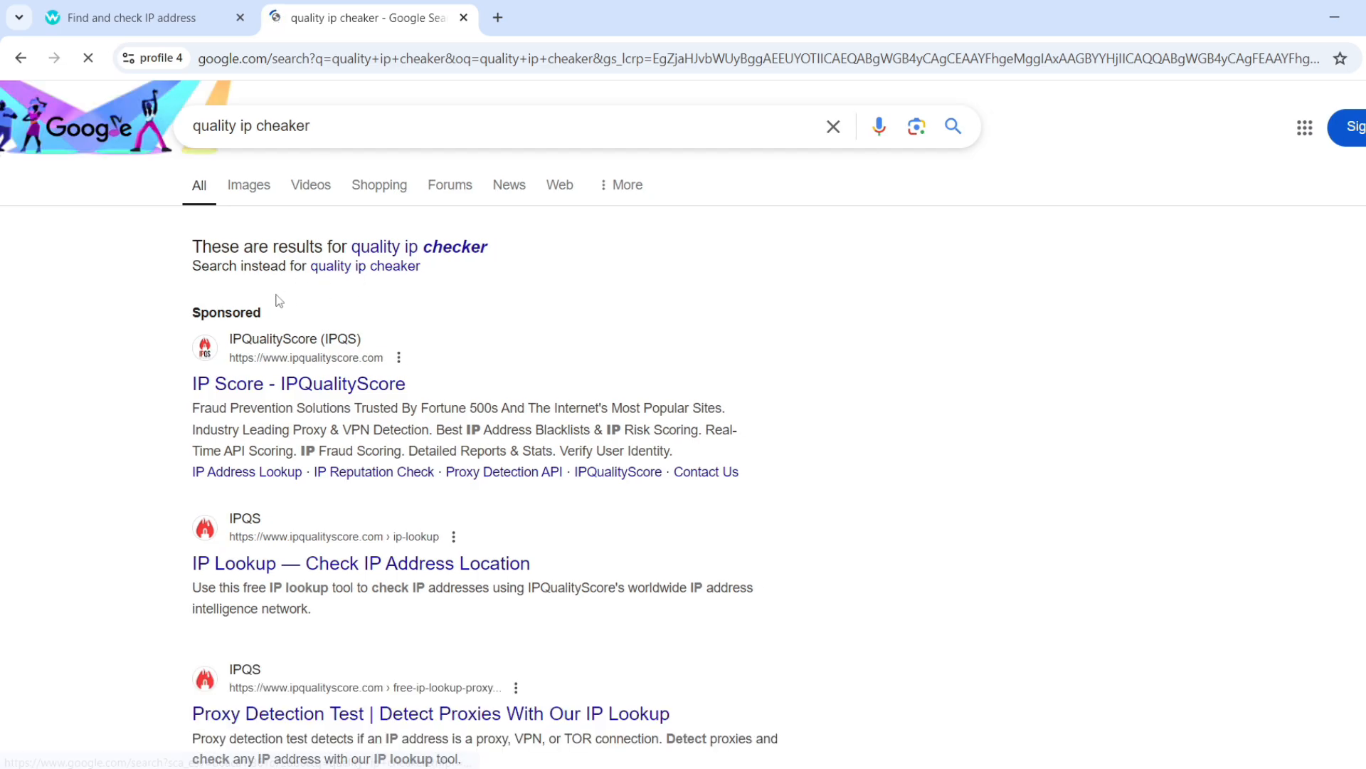
{"action": "left_click", "coordinate": [413, 249]}
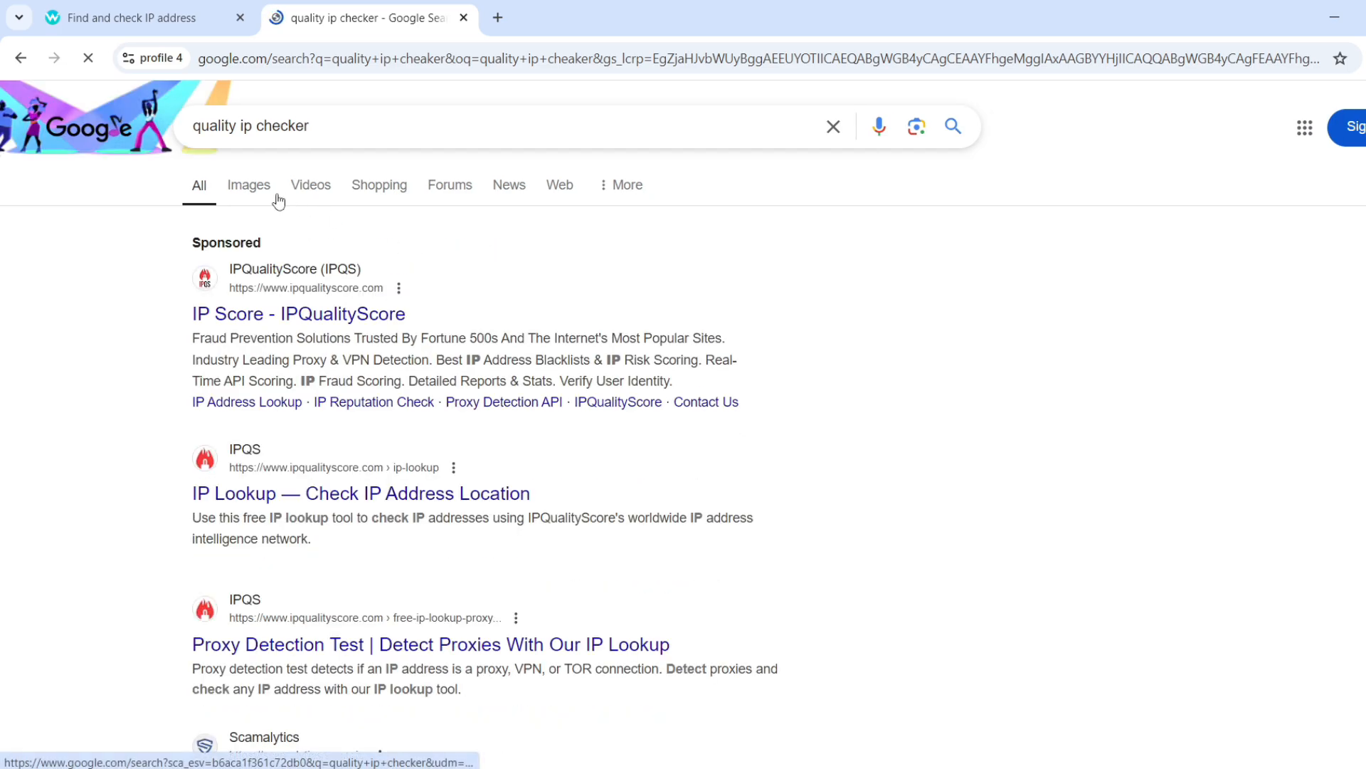
{"action": "right_click", "coordinate": [255, 272]}
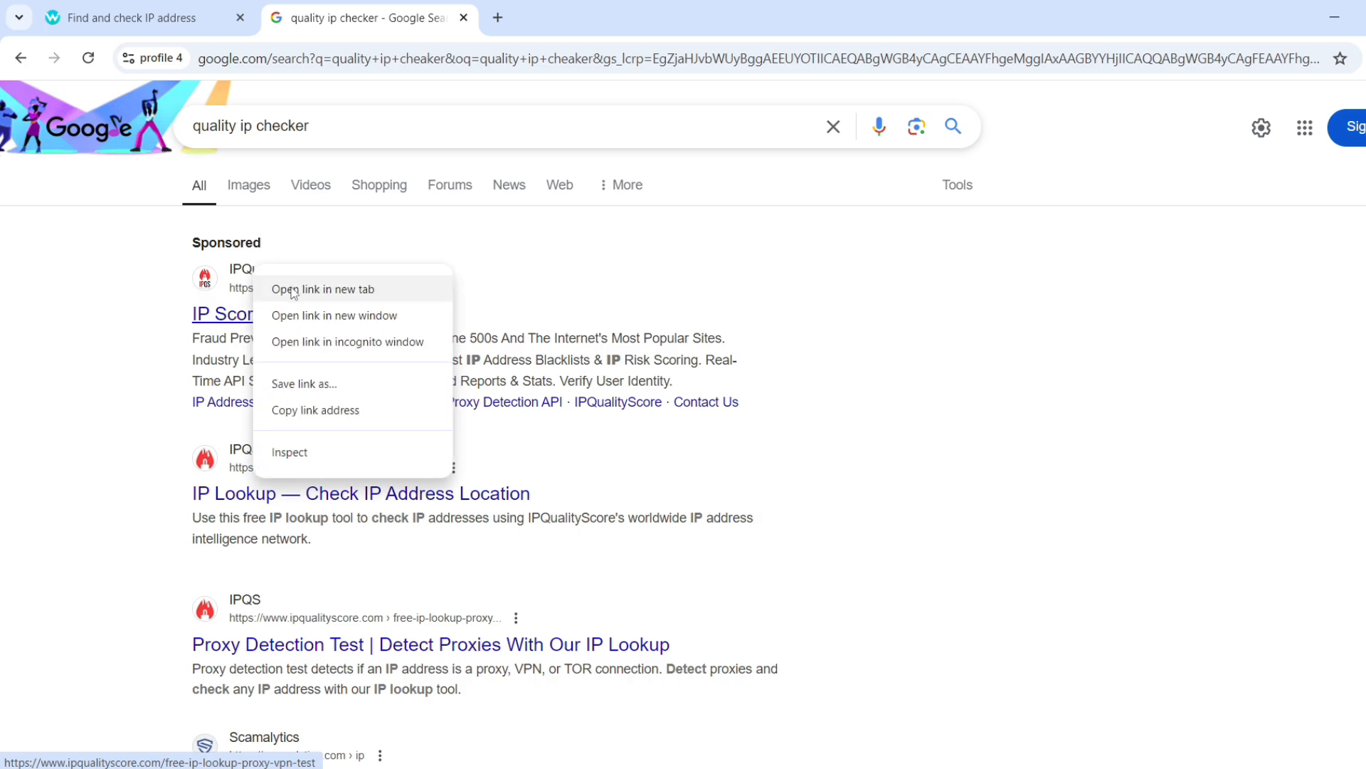
{"action": "left_click", "coordinate": [328, 286]}
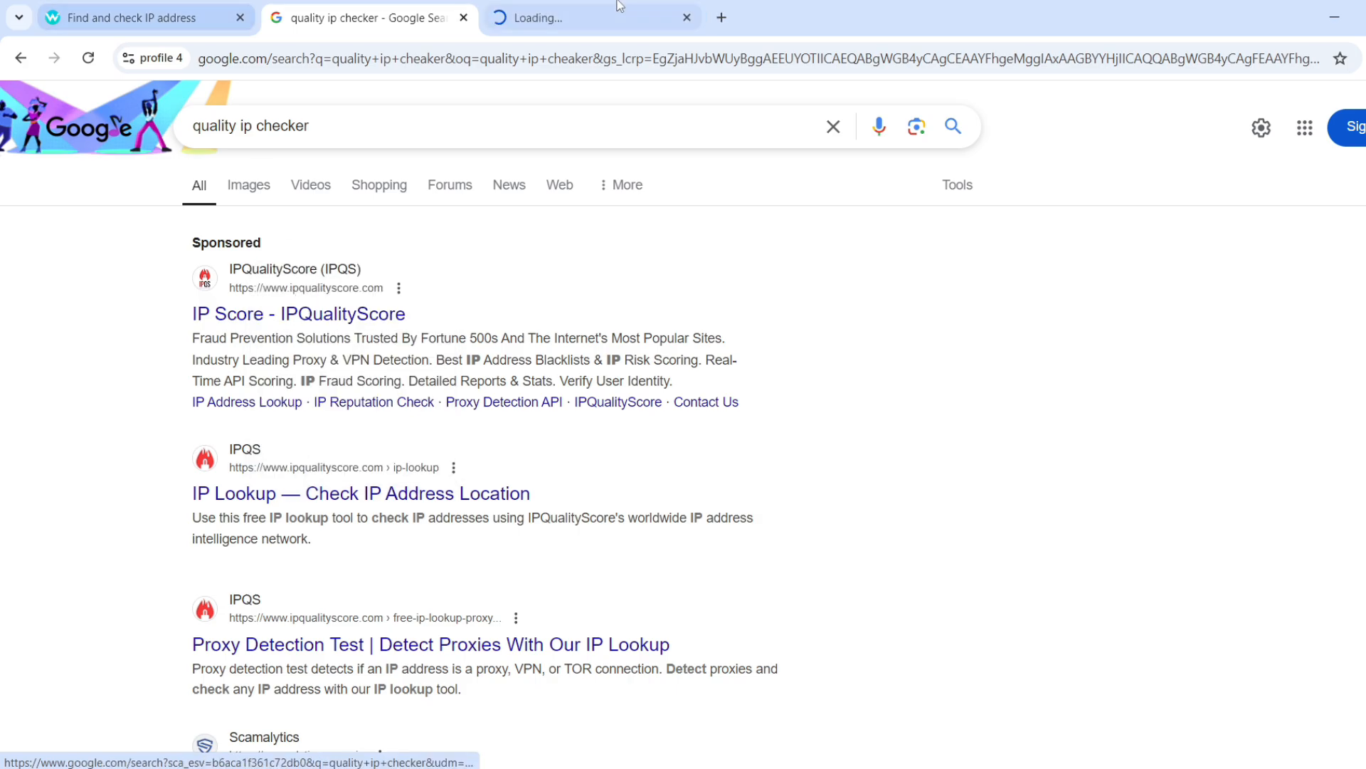
{"action": "left_click", "coordinate": [555, 25]}
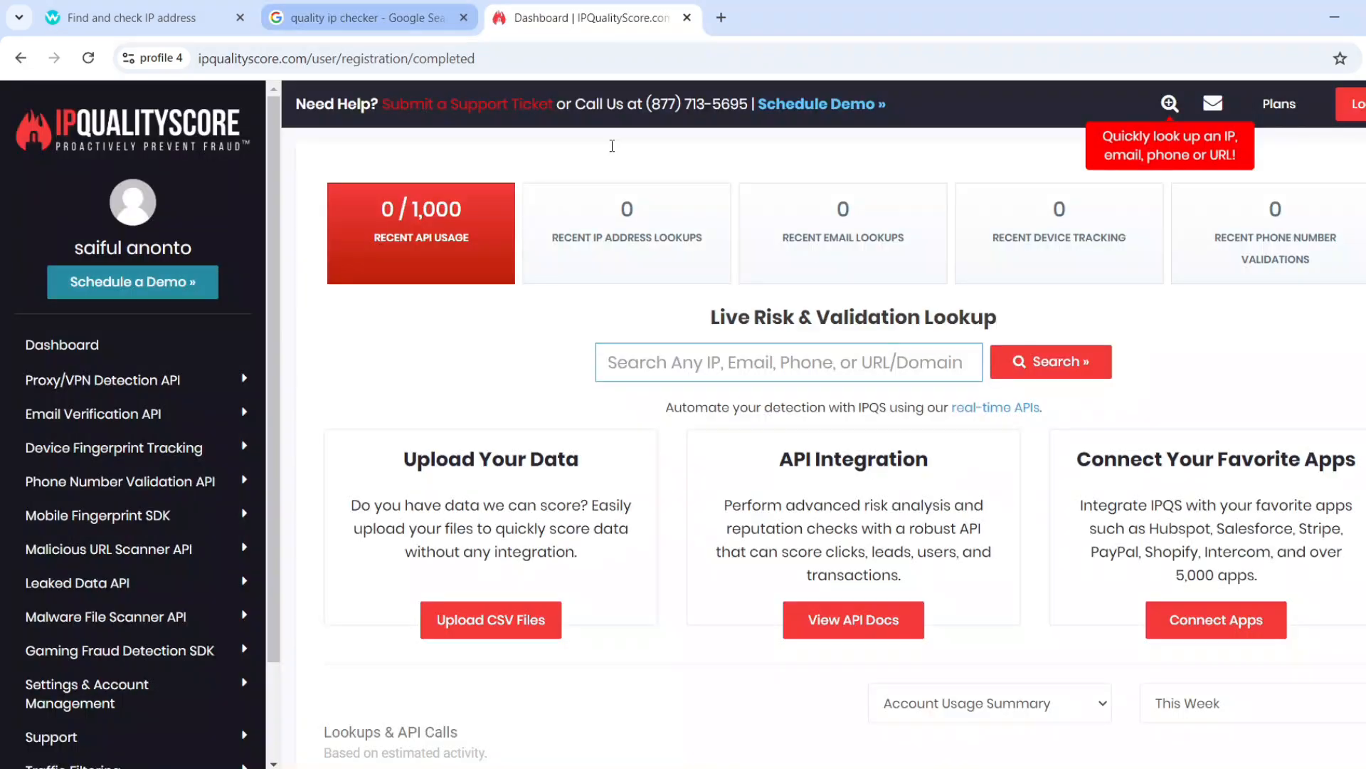
{"action": "left_click", "coordinate": [807, 360]}
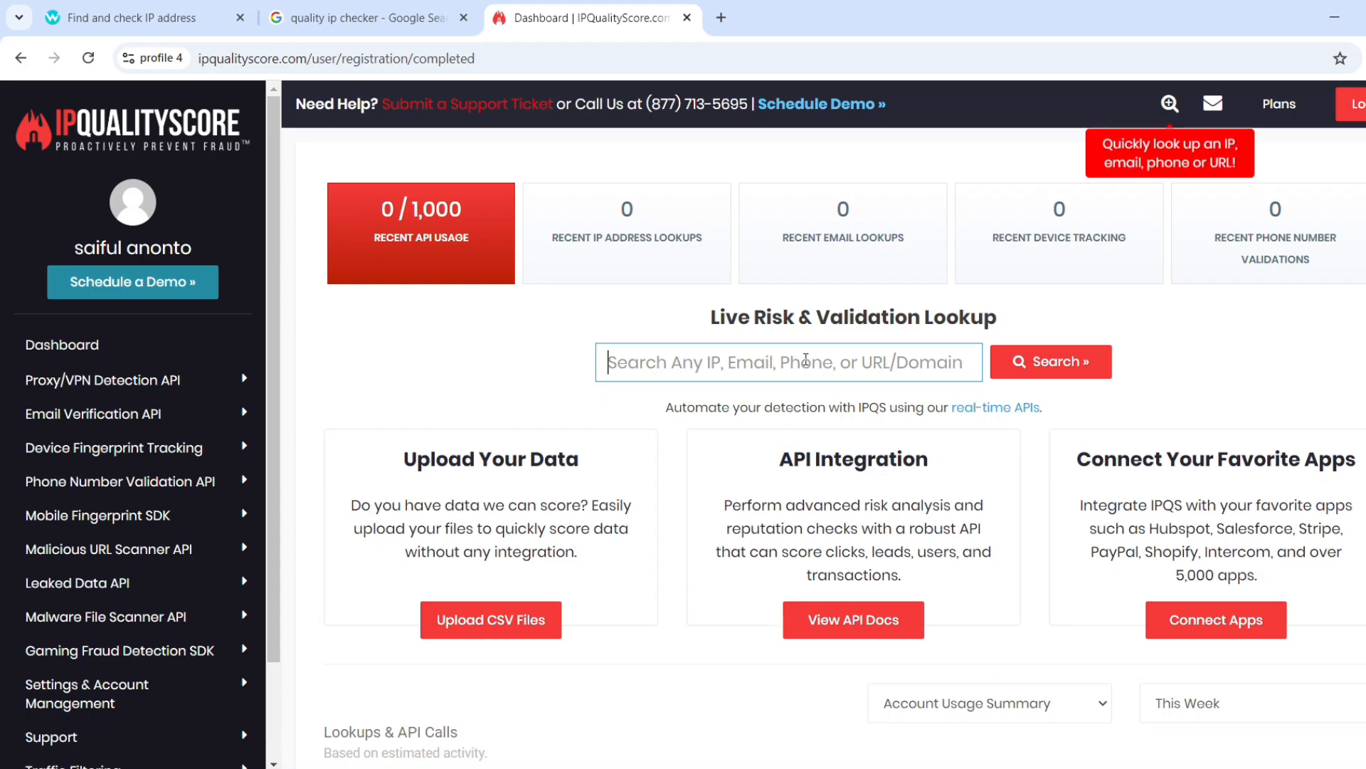
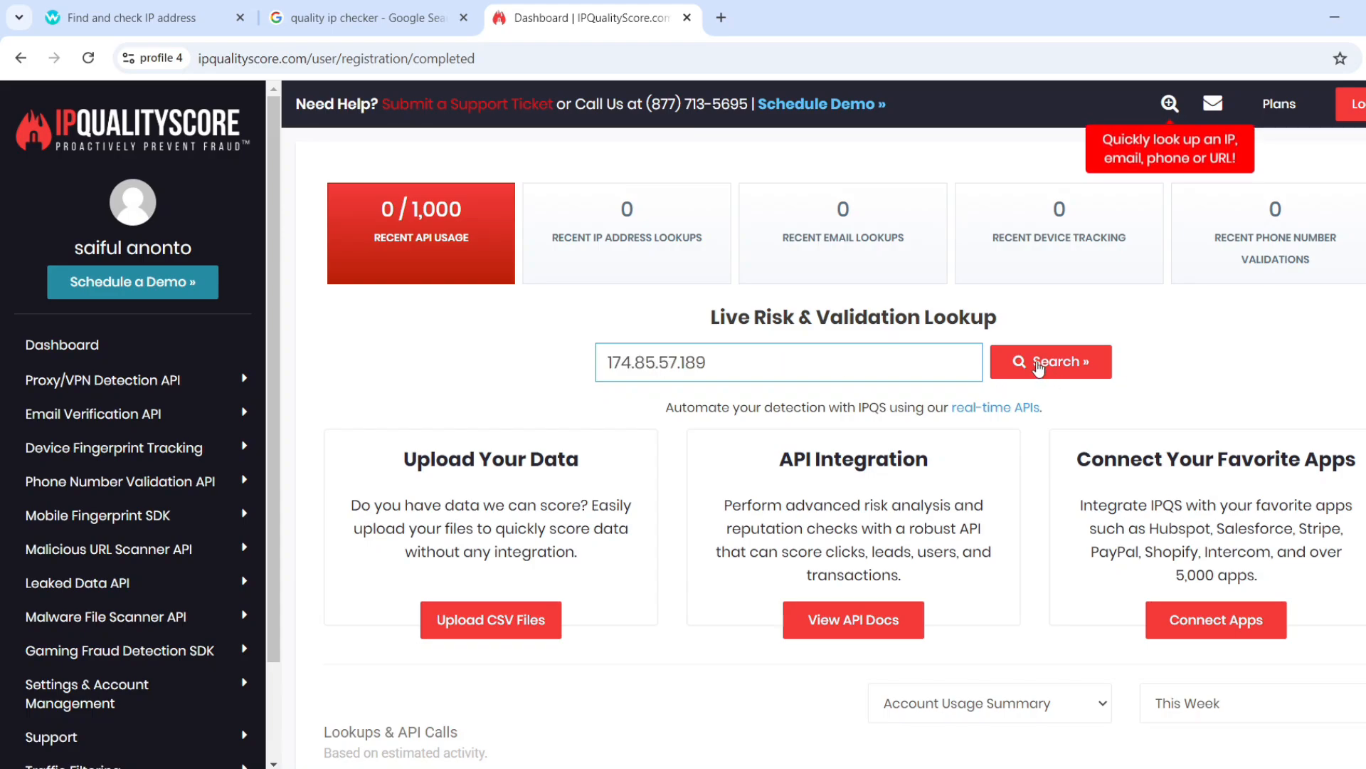
{"action": "left_click", "coordinate": [1038, 364]}
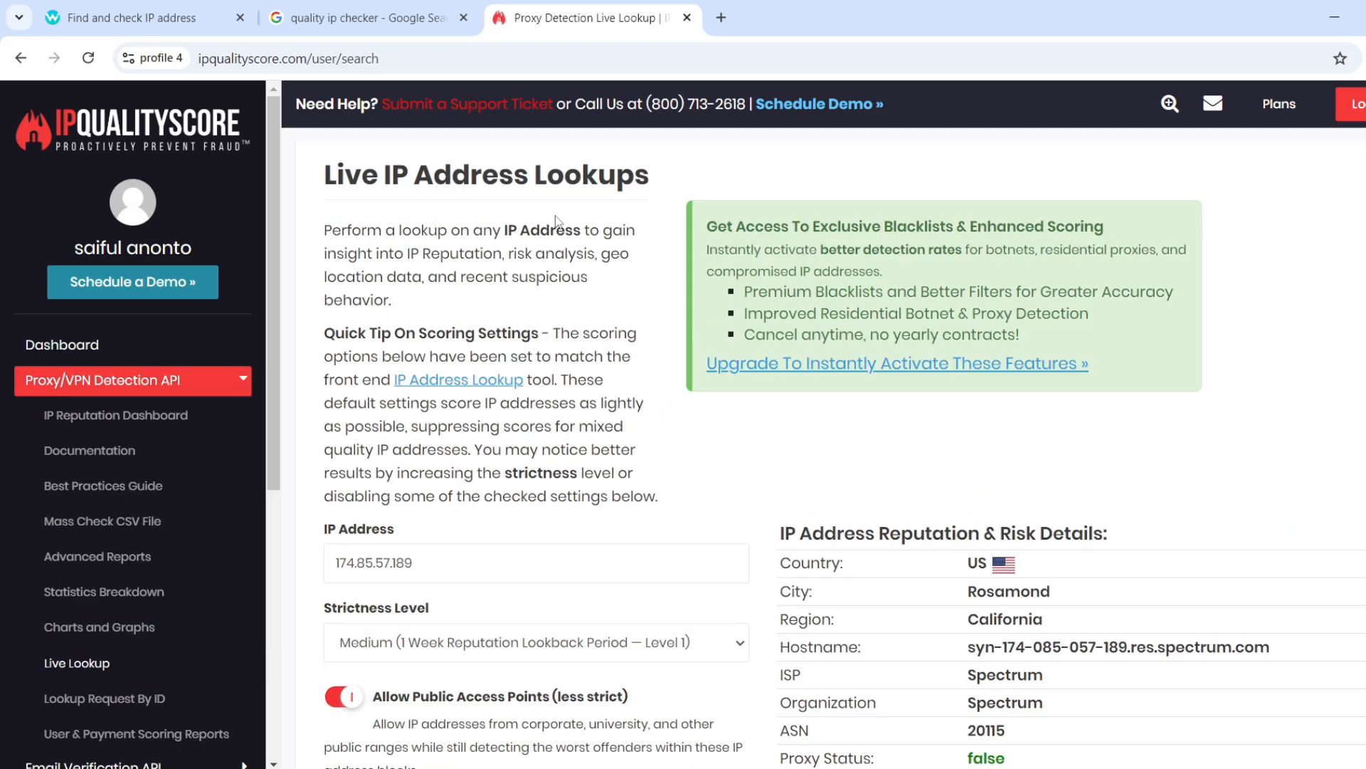
Confirm fraud score 0 and no proxy, VPN or TOR flags, then return to Google.
{"action": "scroll", "coordinate": [794, 417], "scroll_direction": "down", "scroll_amount": 2}
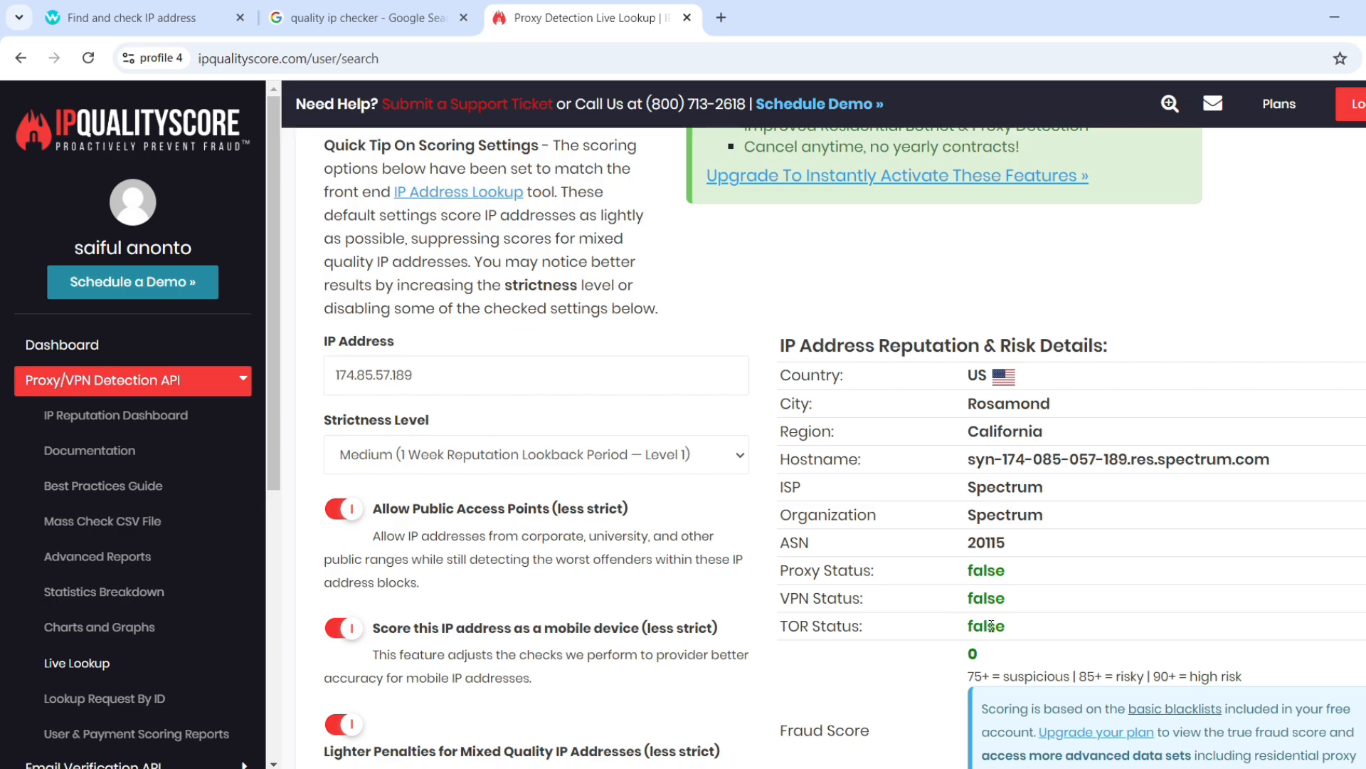
{"action": "scroll", "coordinate": [962, 604], "scroll_direction": "down", "scroll_amount": 1}
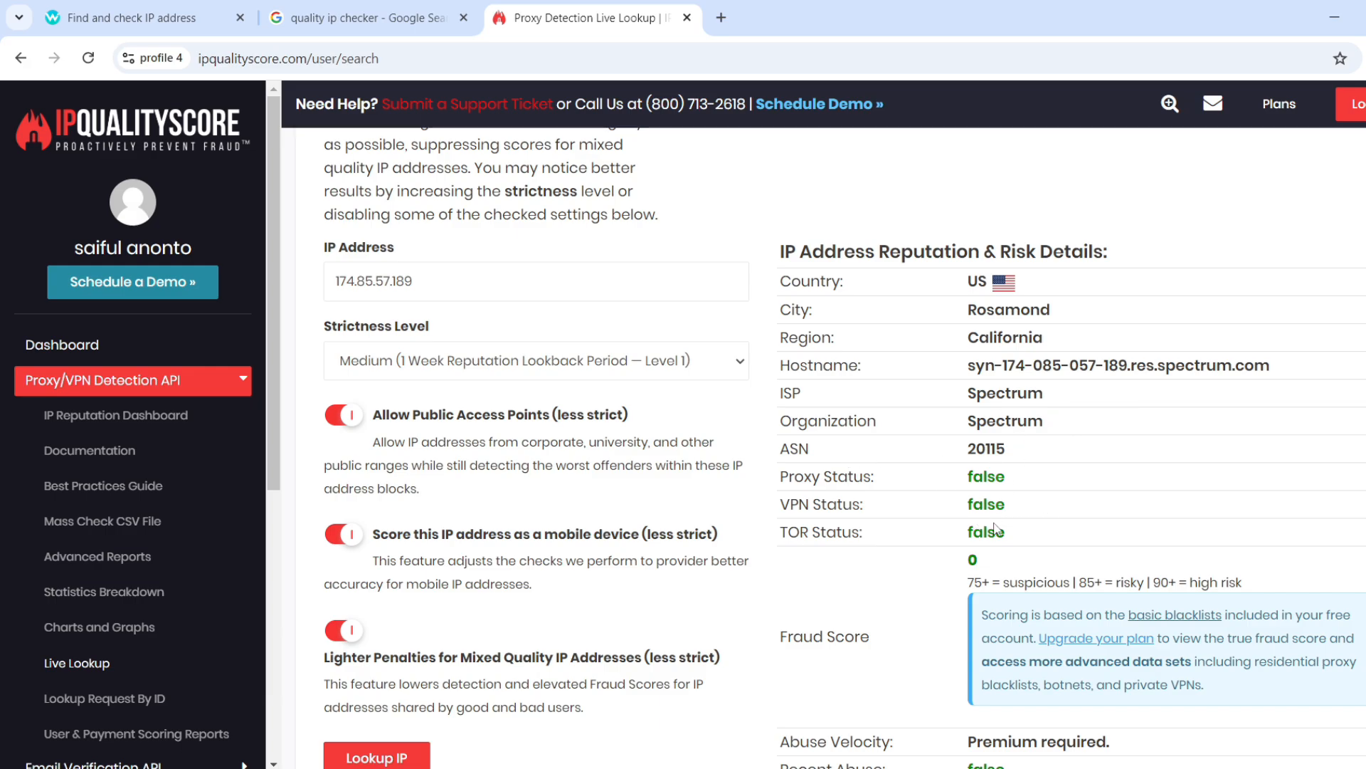
{"action": "scroll", "coordinate": [1025, 532], "scroll_direction": "down", "scroll_amount": 4}
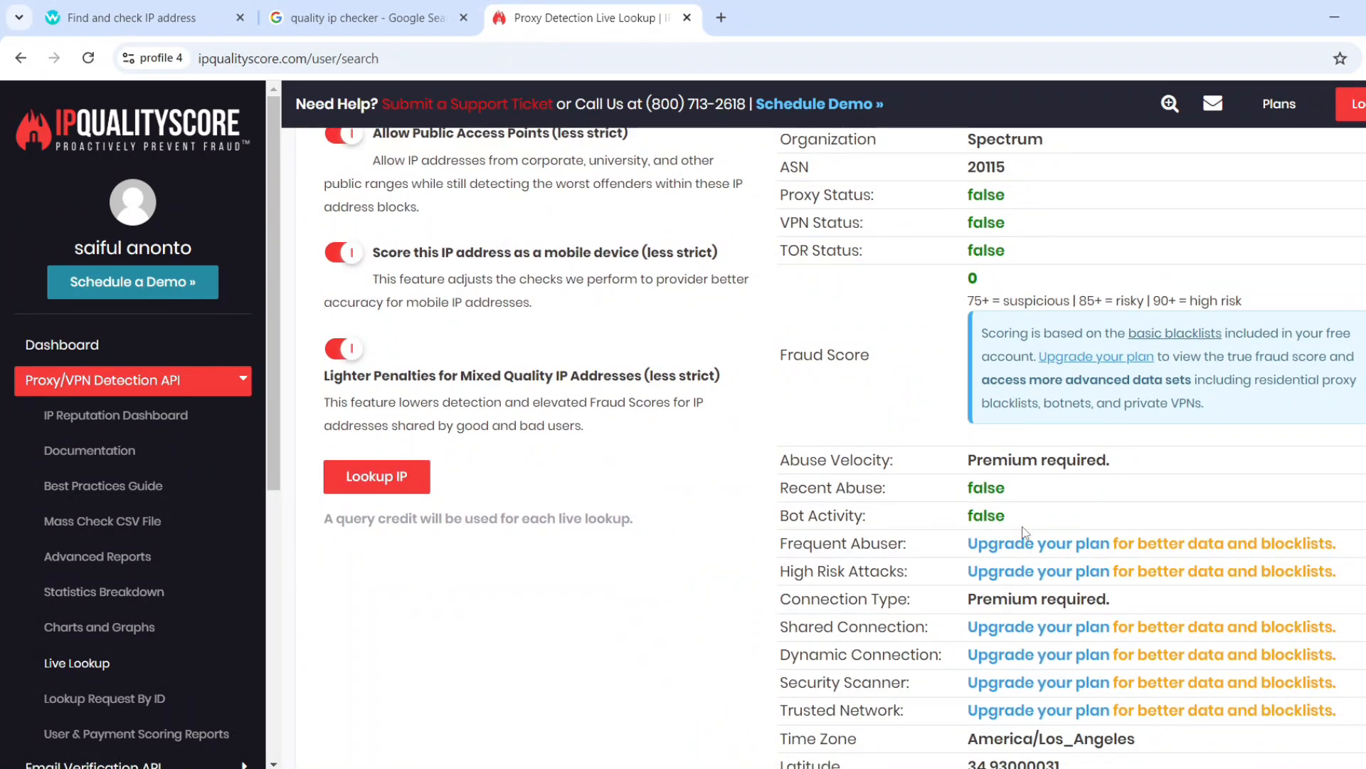
{"action": "scroll", "coordinate": [1025, 532], "scroll_direction": "down", "scroll_amount": 4}
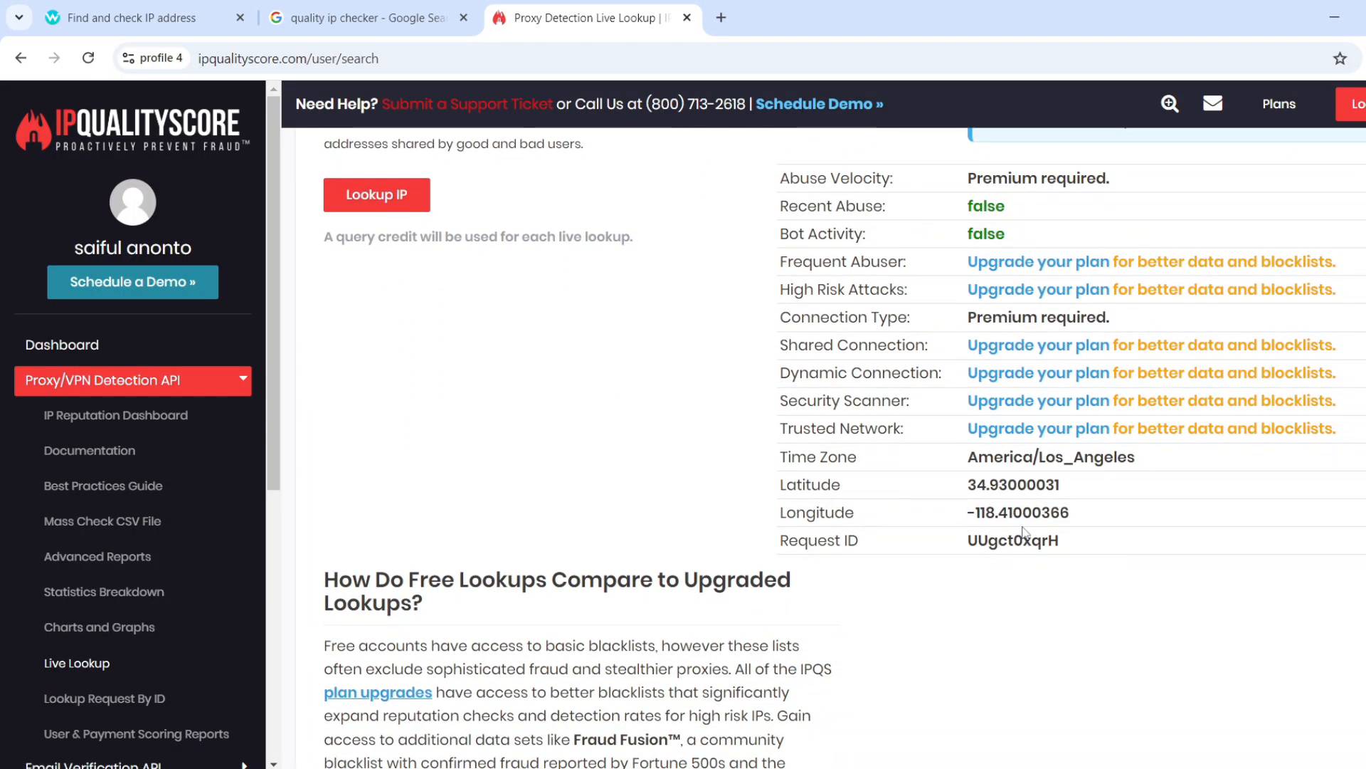
{"action": "scroll", "coordinate": [1024, 532], "scroll_direction": "down", "scroll_amount": 4}
{"action": "scroll", "coordinate": [1022, 533], "scroll_direction": "up", "scroll_amount": 15}
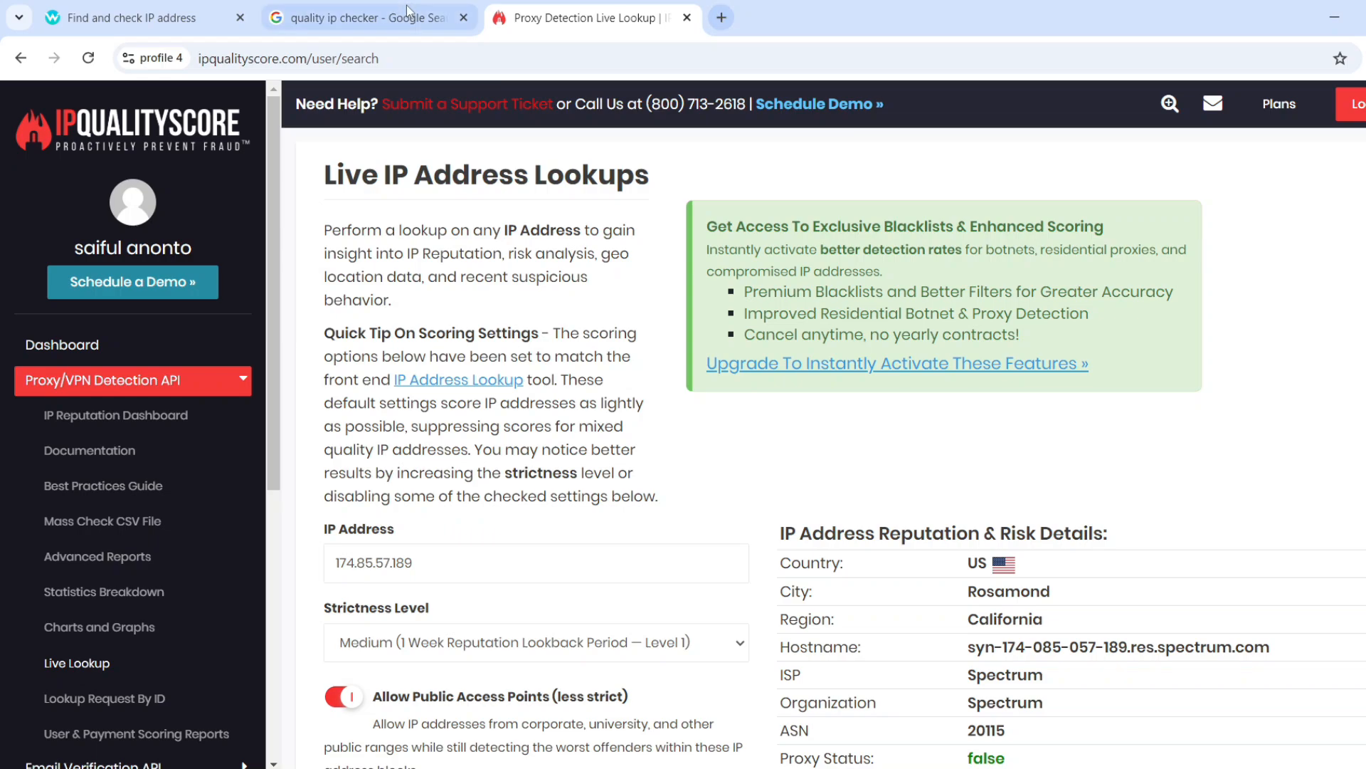
{"action": "left_click", "coordinate": [367, 18]}
Open the Scamalytics IP fraud check result in its own tab.
{"action": "scroll", "coordinate": [217, 354], "scroll_direction": "down", "scroll_amount": 4}
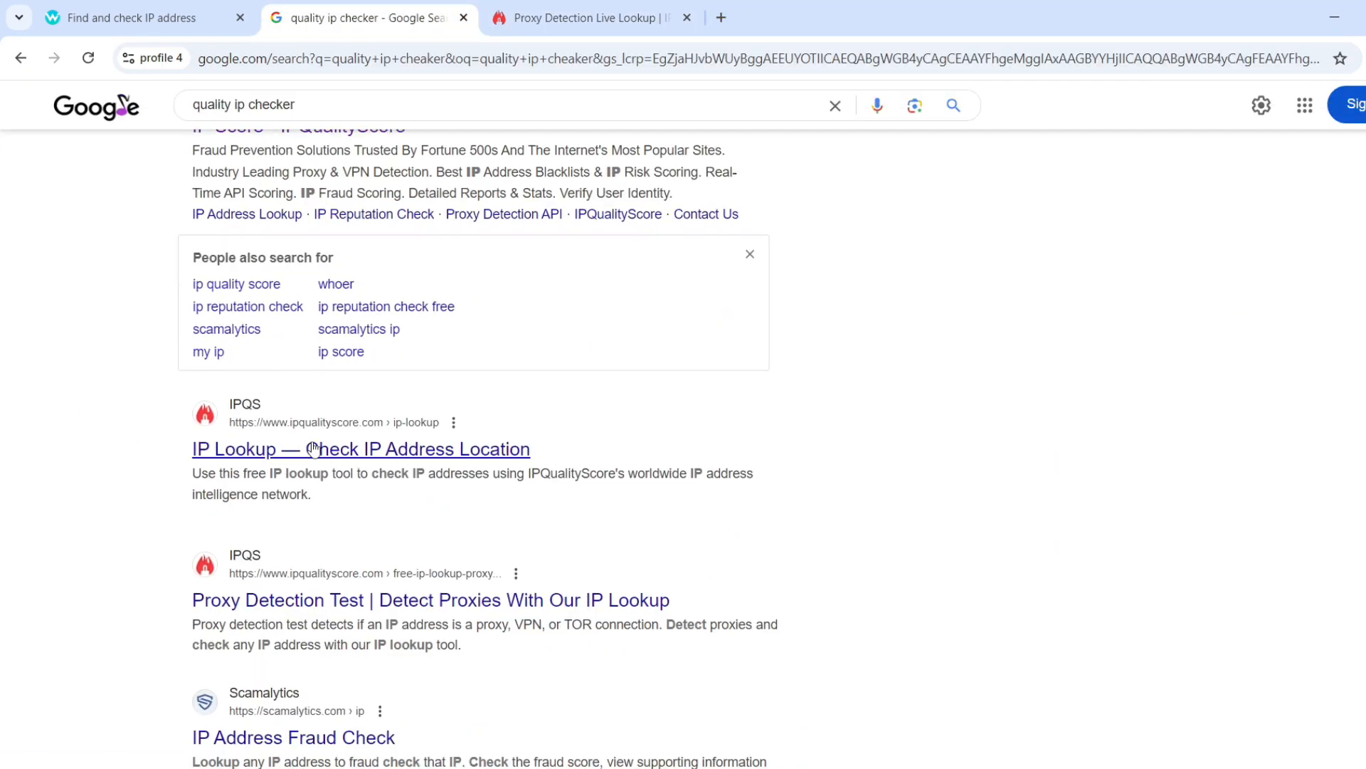
{"action": "left_click", "coordinate": [304, 647]}
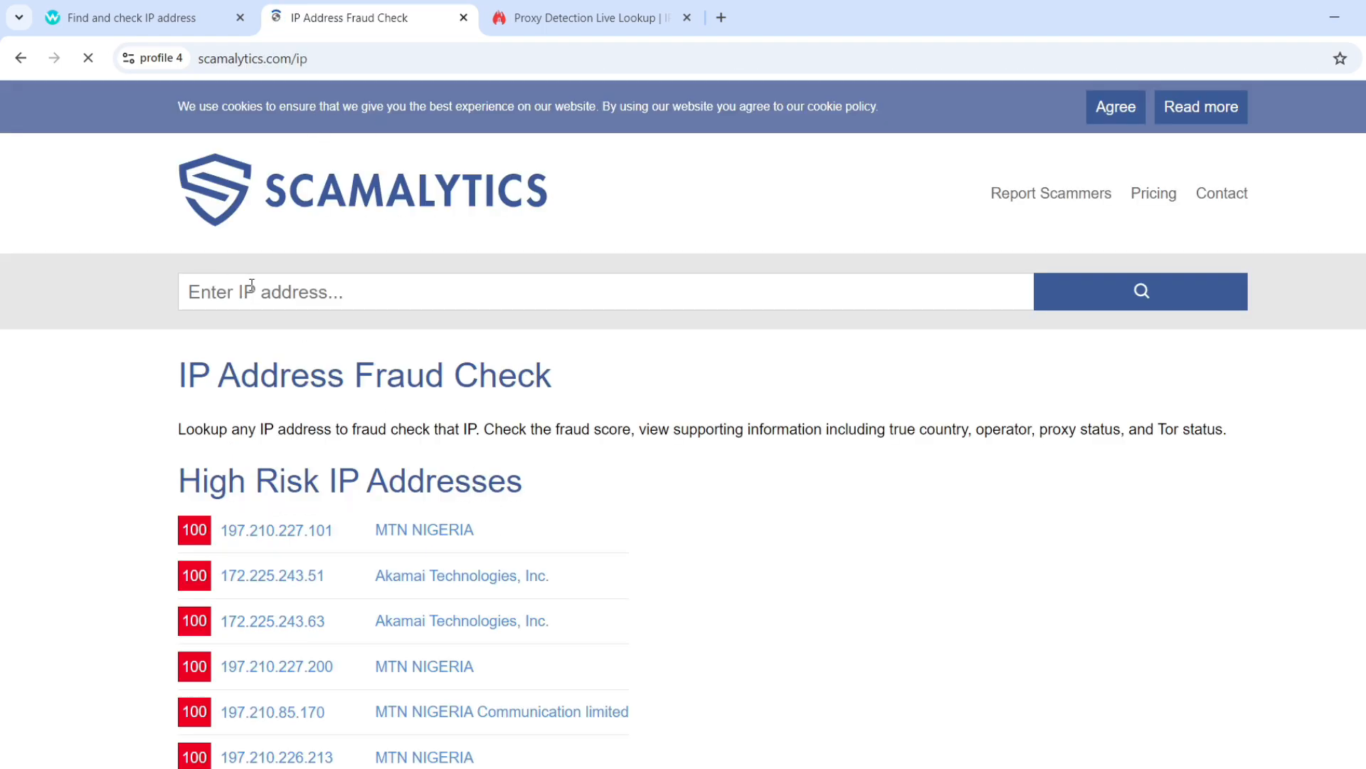
{"action": "left_click", "coordinate": [8, 62]}
{"action": "scroll", "coordinate": [306, 459], "scroll_direction": "down", "scroll_amount": 3}
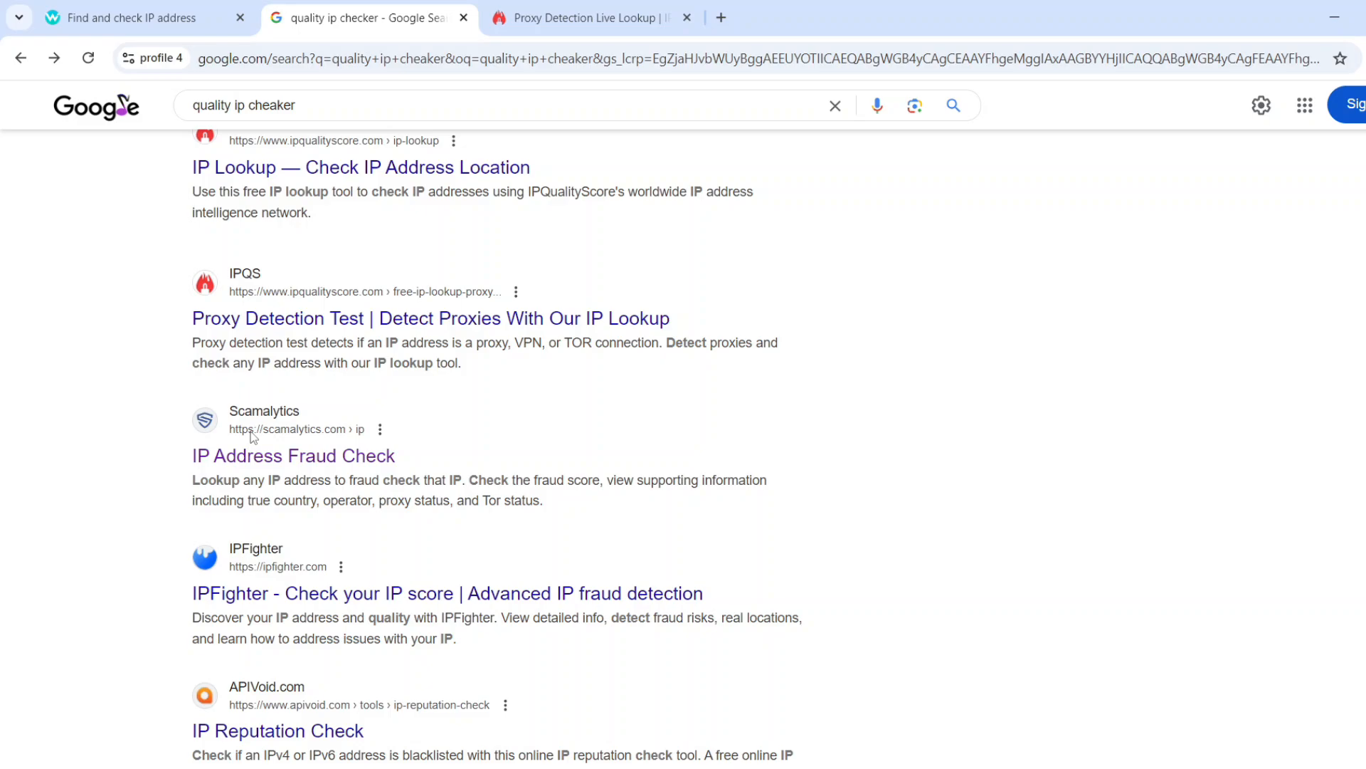
{"action": "right_click", "coordinate": [306, 459]}
{"action": "left_click", "coordinate": [370, 484]}
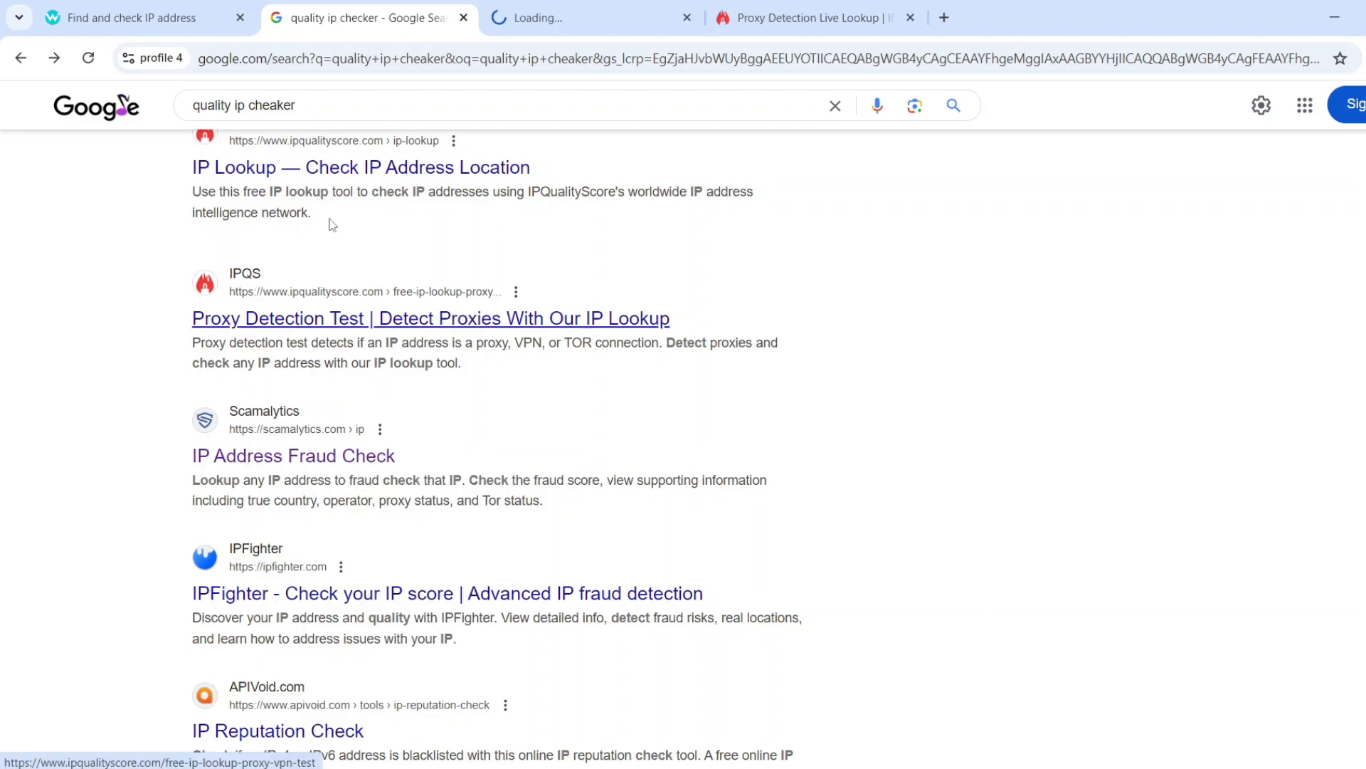
{"action": "left_click", "coordinate": [595, 22]}
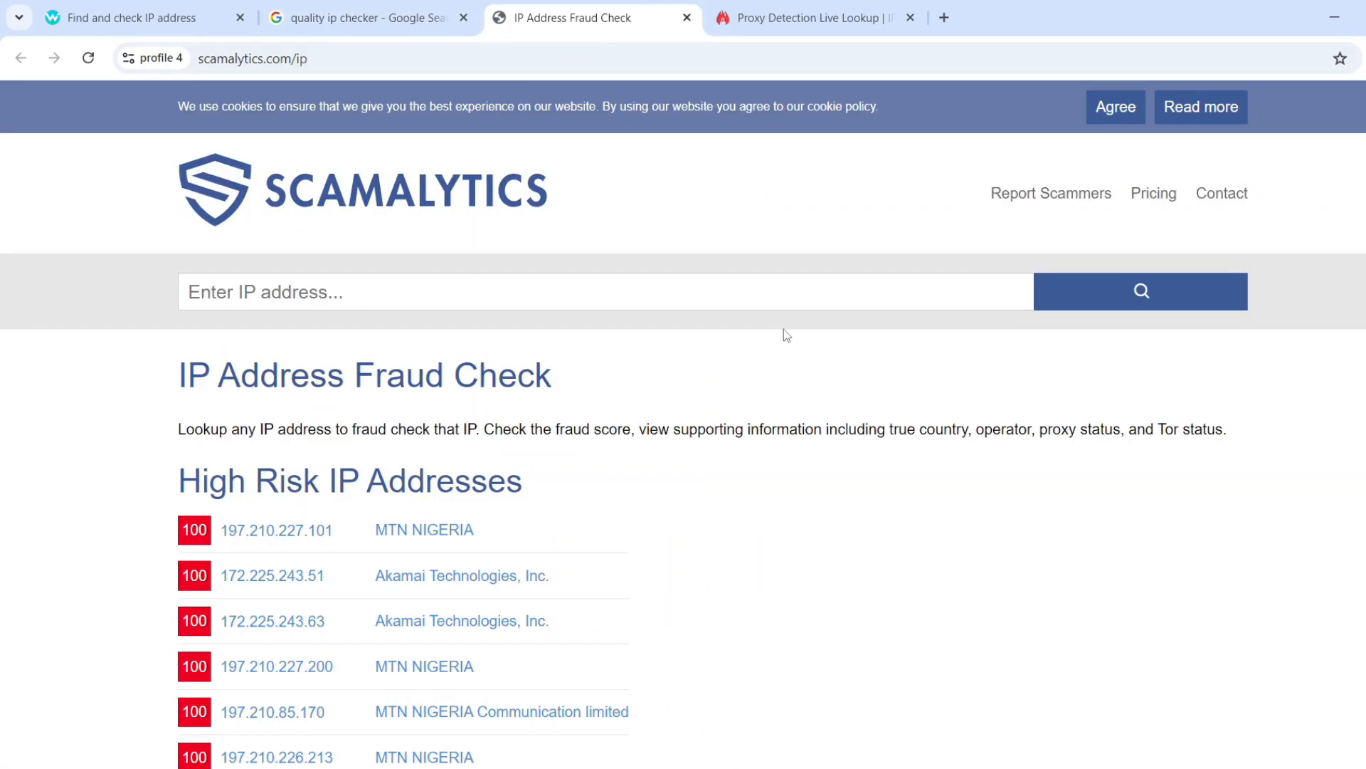
{"action": "left_click", "coordinate": [506, 299]}
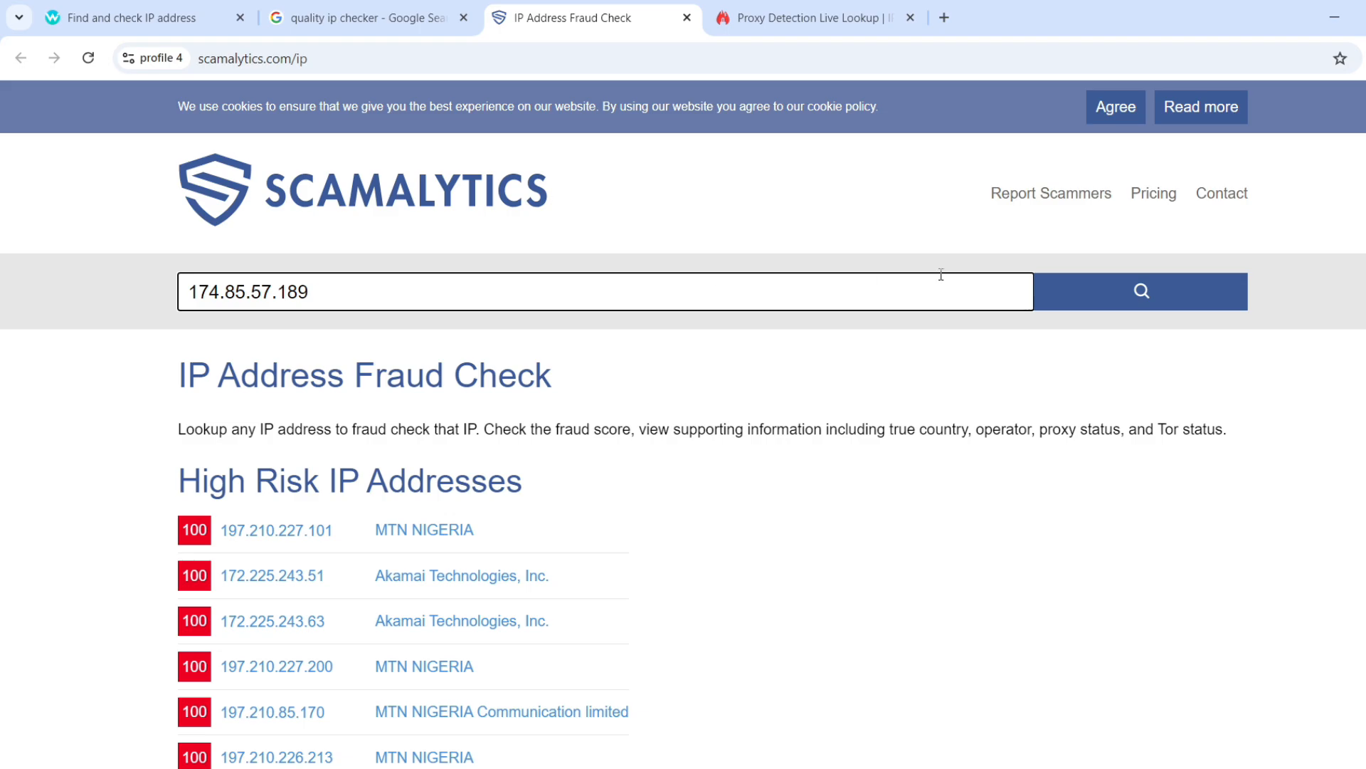
{"action": "left_click", "coordinate": [1144, 292]}
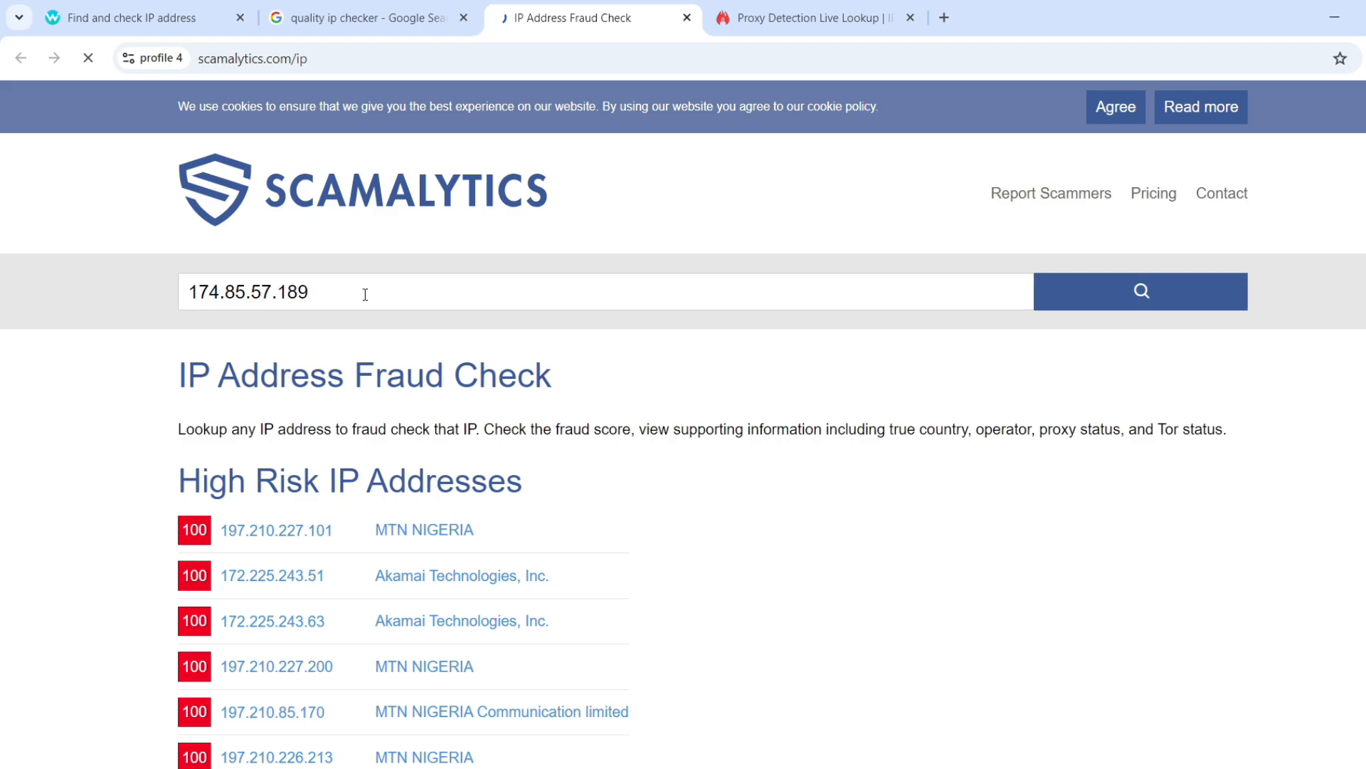
{"action": "scroll", "coordinate": [365, 295], "scroll_direction": "down", "scroll_amount": 1}
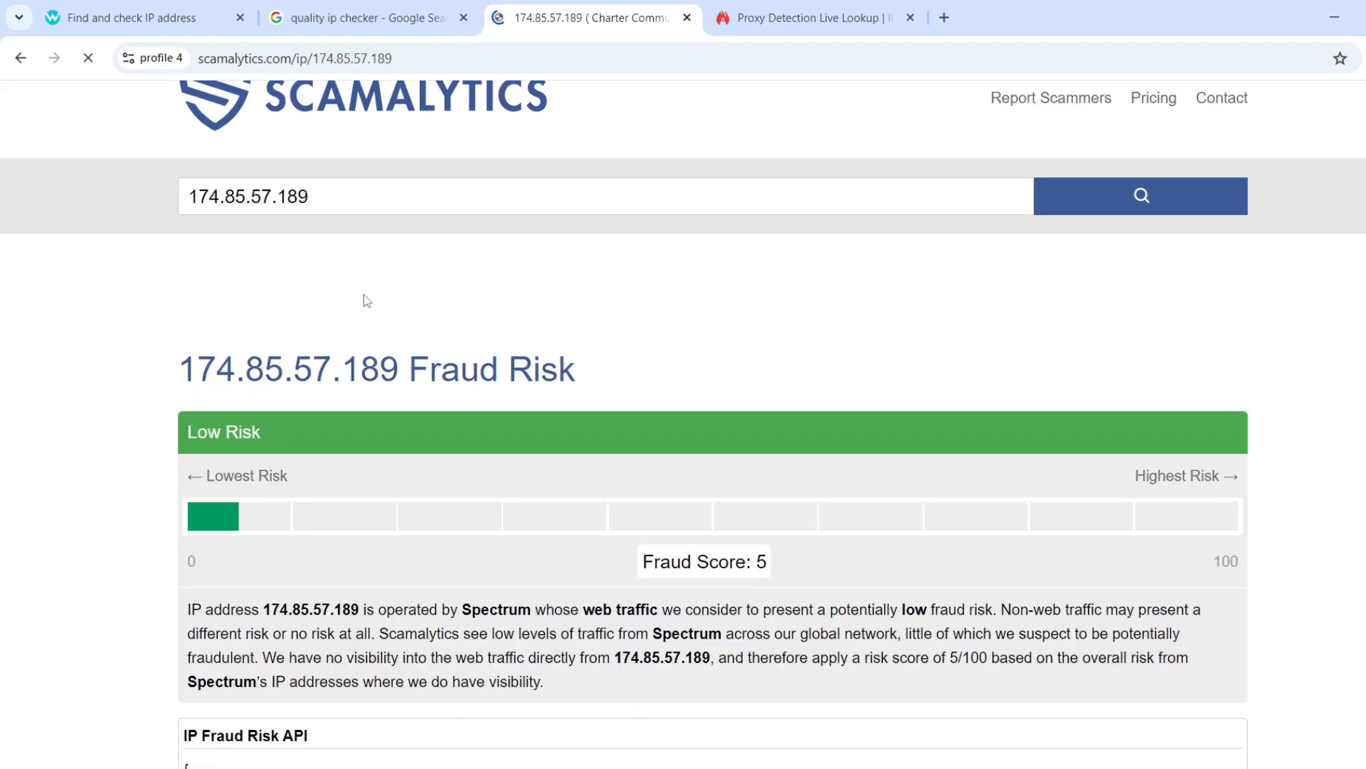
{"action": "scroll", "coordinate": [365, 300], "scroll_direction": "down", "scroll_amount": 2}
{"action": "scroll", "coordinate": [636, 385], "scroll_direction": "up", "scroll_amount": 1}
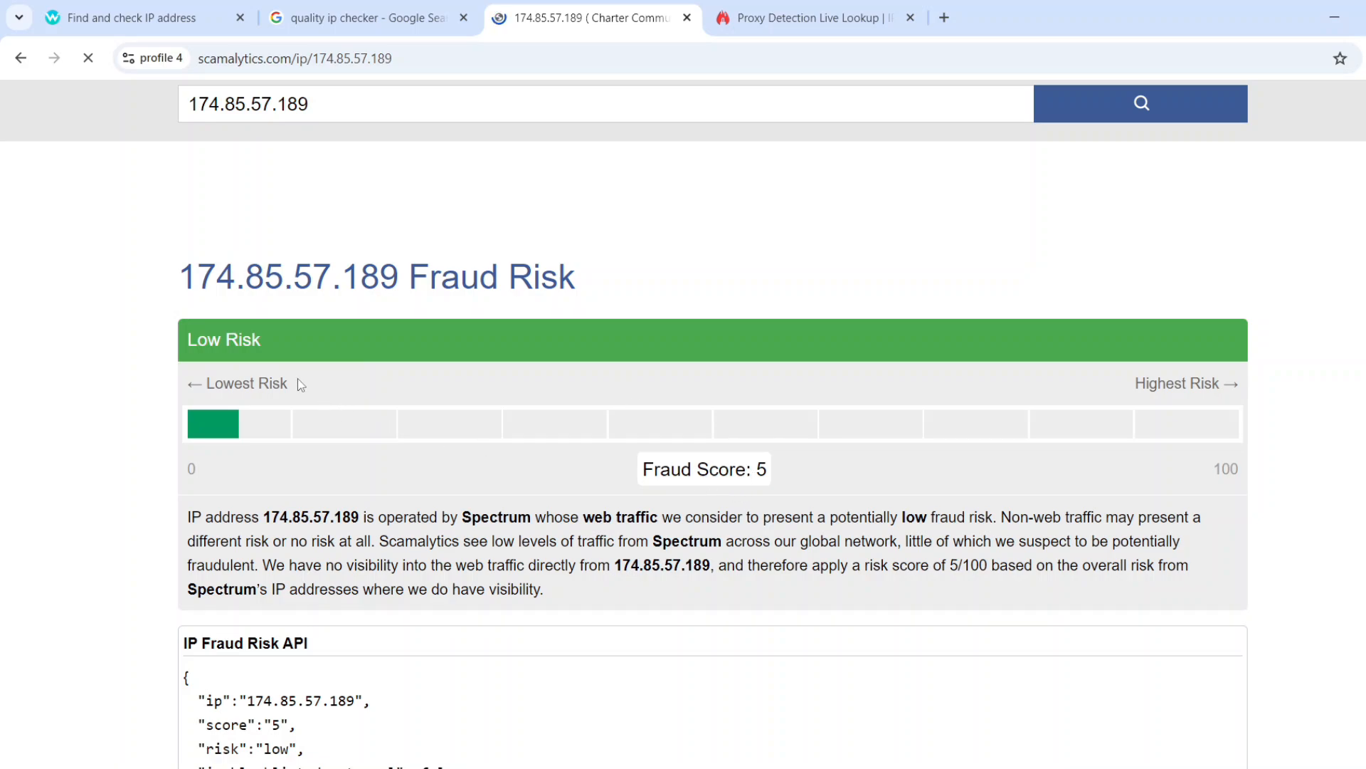
{"action": "scroll", "coordinate": [582, 364], "scroll_direction": "down", "scroll_amount": 1}
{"action": "scroll", "coordinate": [582, 367], "scroll_direction": "up", "scroll_amount": 2}
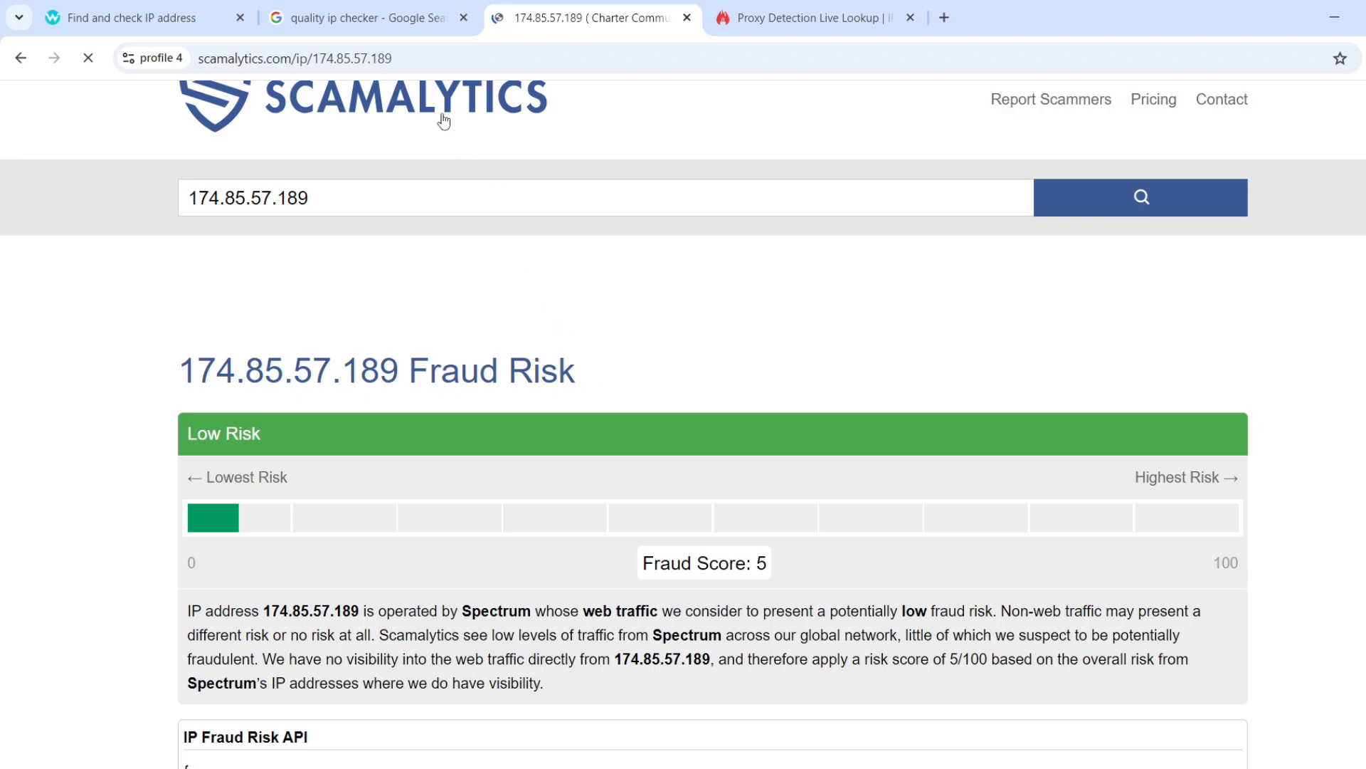
{"action": "left_click", "coordinate": [361, 19]}
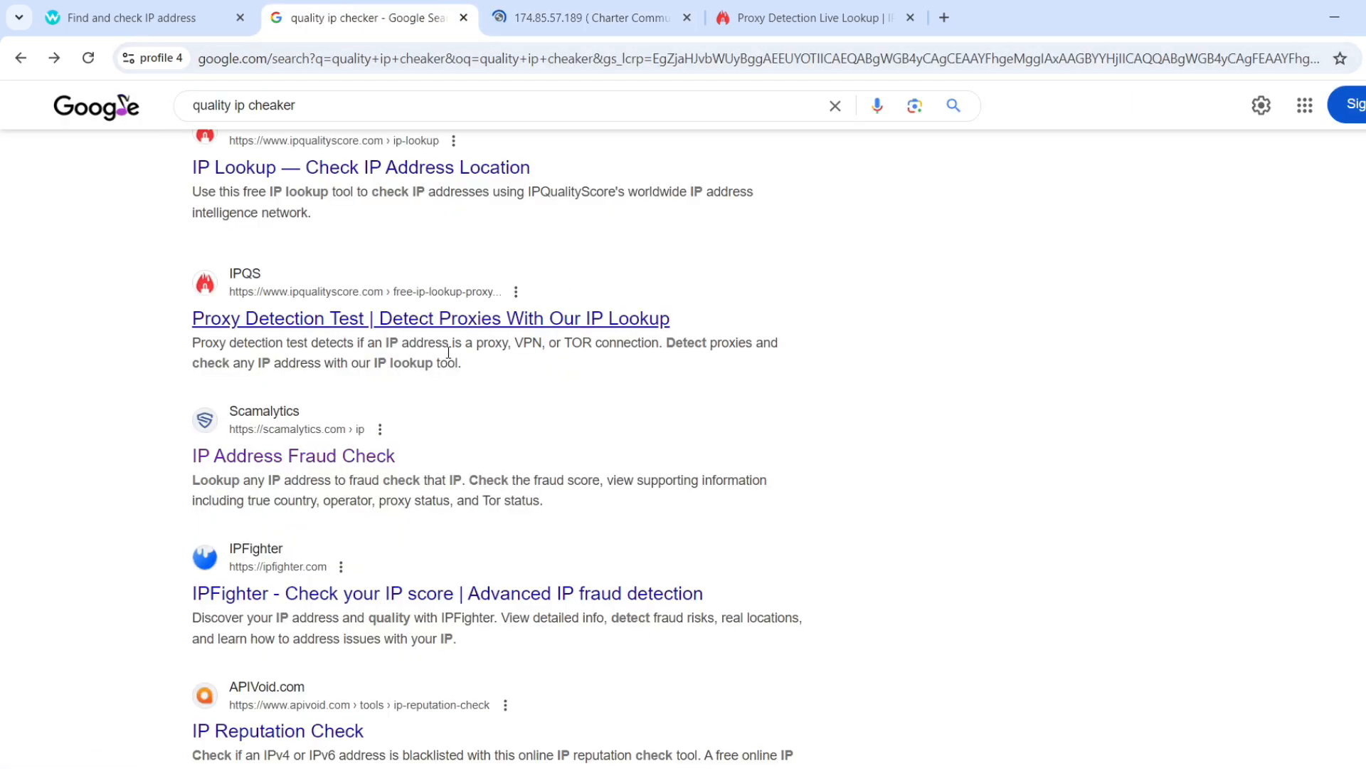
Open IP-Lookup.org's 'Website IP Score Status' page from the search results.
{"action": "scroll", "coordinate": [349, 403], "scroll_direction": "down", "scroll_amount": 4}
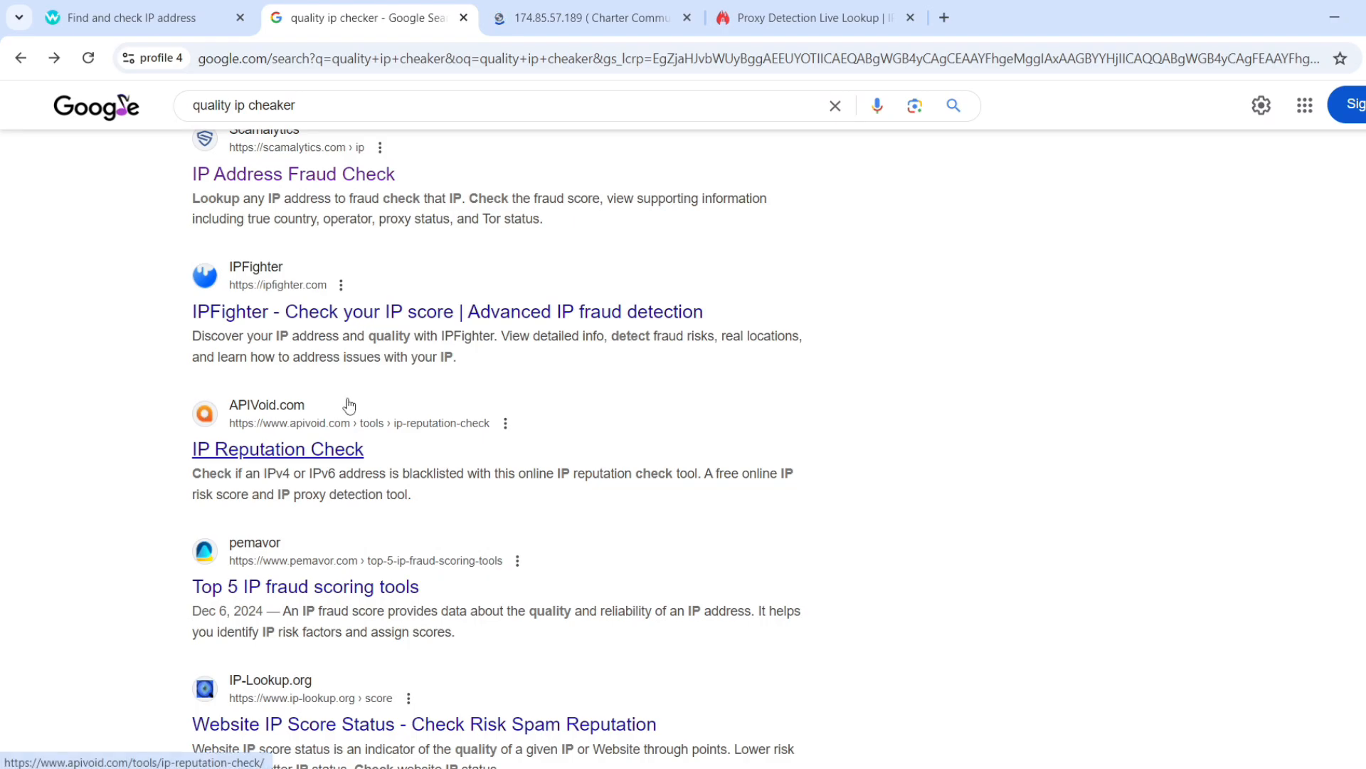
{"action": "scroll", "coordinate": [349, 403], "scroll_direction": "down", "scroll_amount": 4}
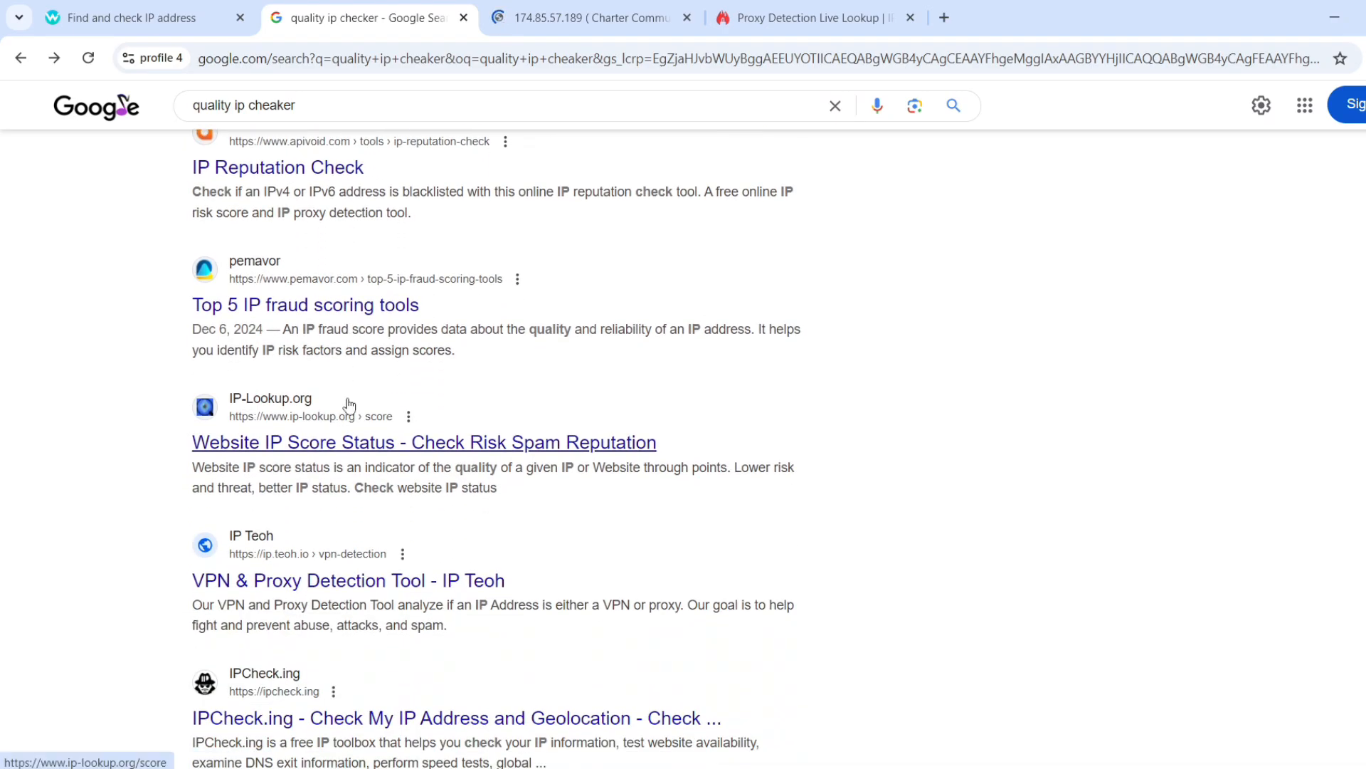
{"action": "left_click", "coordinate": [276, 400]}
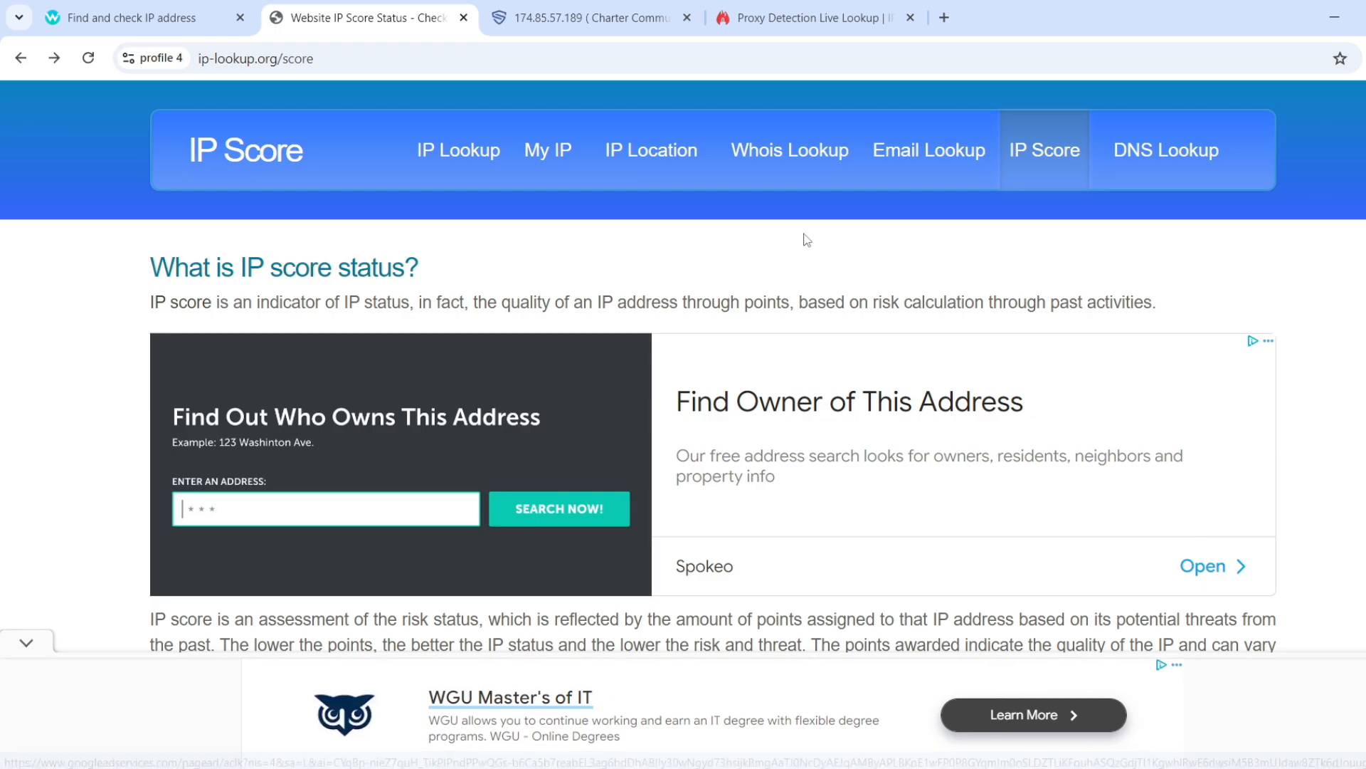
{"action": "scroll", "coordinate": [490, 417], "scroll_direction": "down", "scroll_amount": 4}
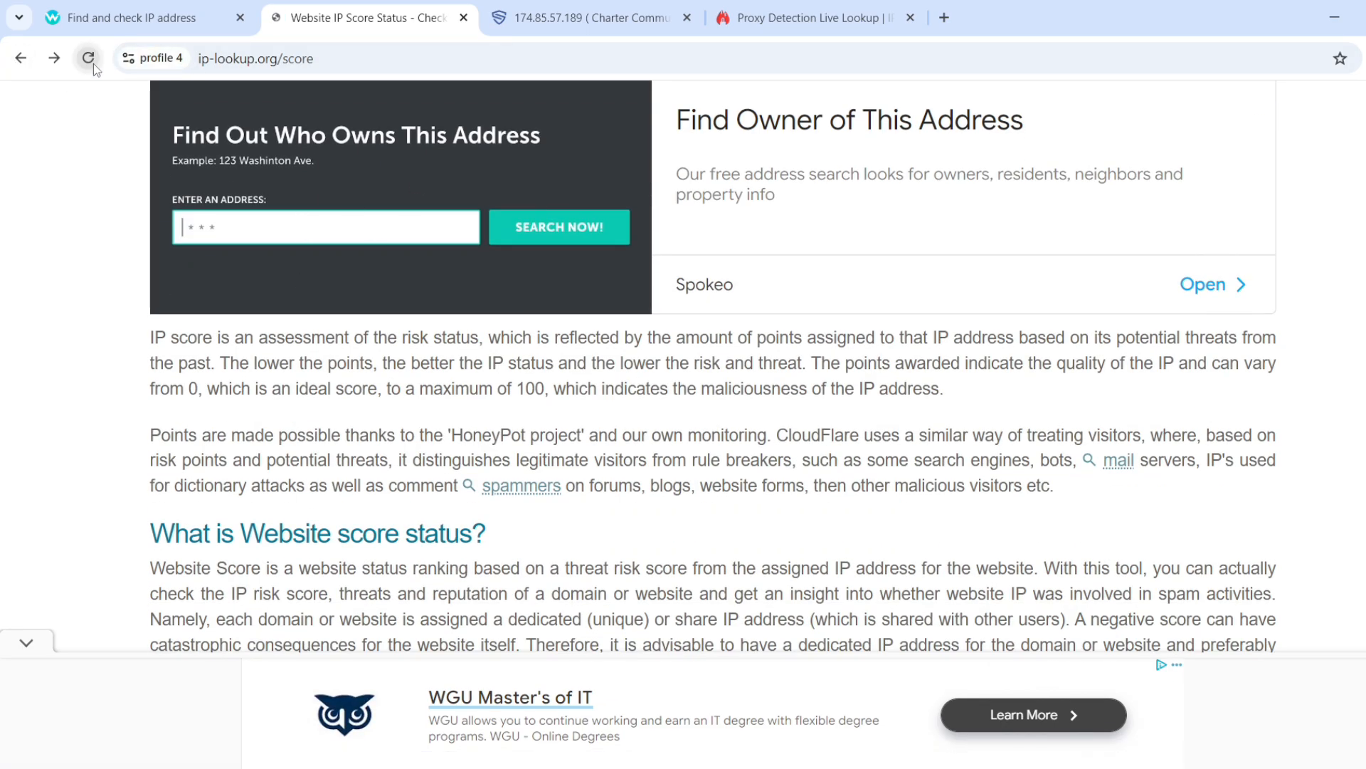
{"action": "scroll", "coordinate": [523, 277], "scroll_direction": "down", "scroll_amount": 6}
{"action": "scroll", "coordinate": [525, 278], "scroll_direction": "down", "scroll_amount": 6}
{"action": "scroll", "coordinate": [524, 277], "scroll_direction": "up", "scroll_amount": 5}
{"action": "left_click", "coordinate": [1052, 233]}
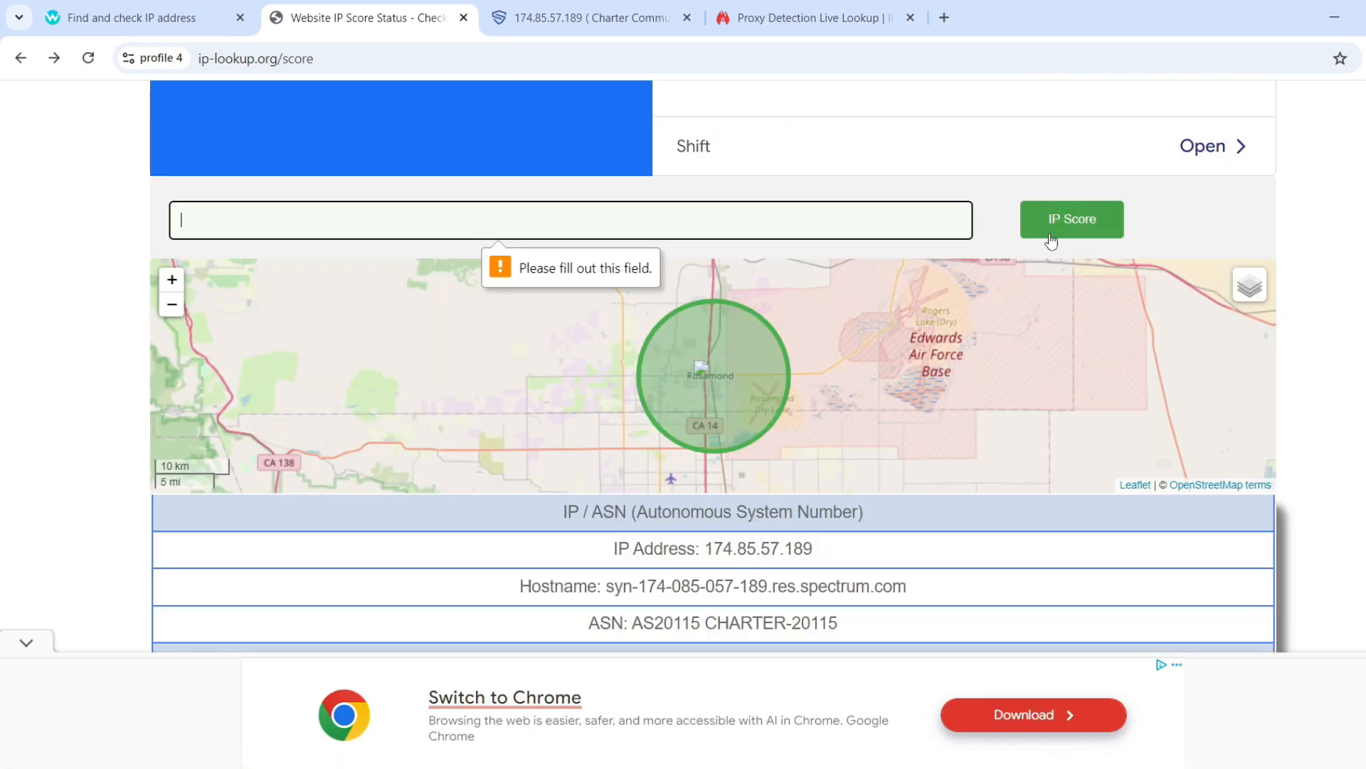
{"action": "scroll", "coordinate": [612, 290], "scroll_direction": "down", "scroll_amount": 1}
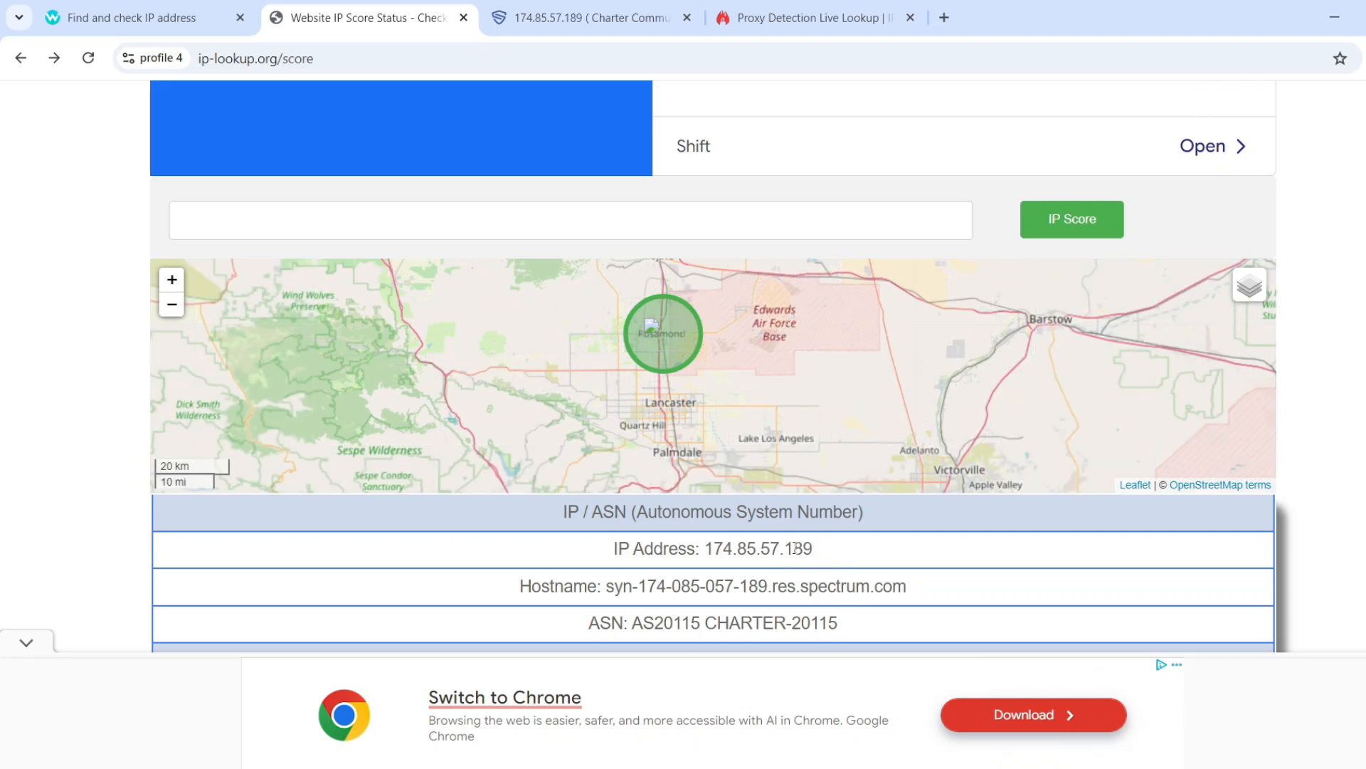
{"action": "left_click_drag", "start_coordinate": [814, 550], "coordinate": [704, 550]}
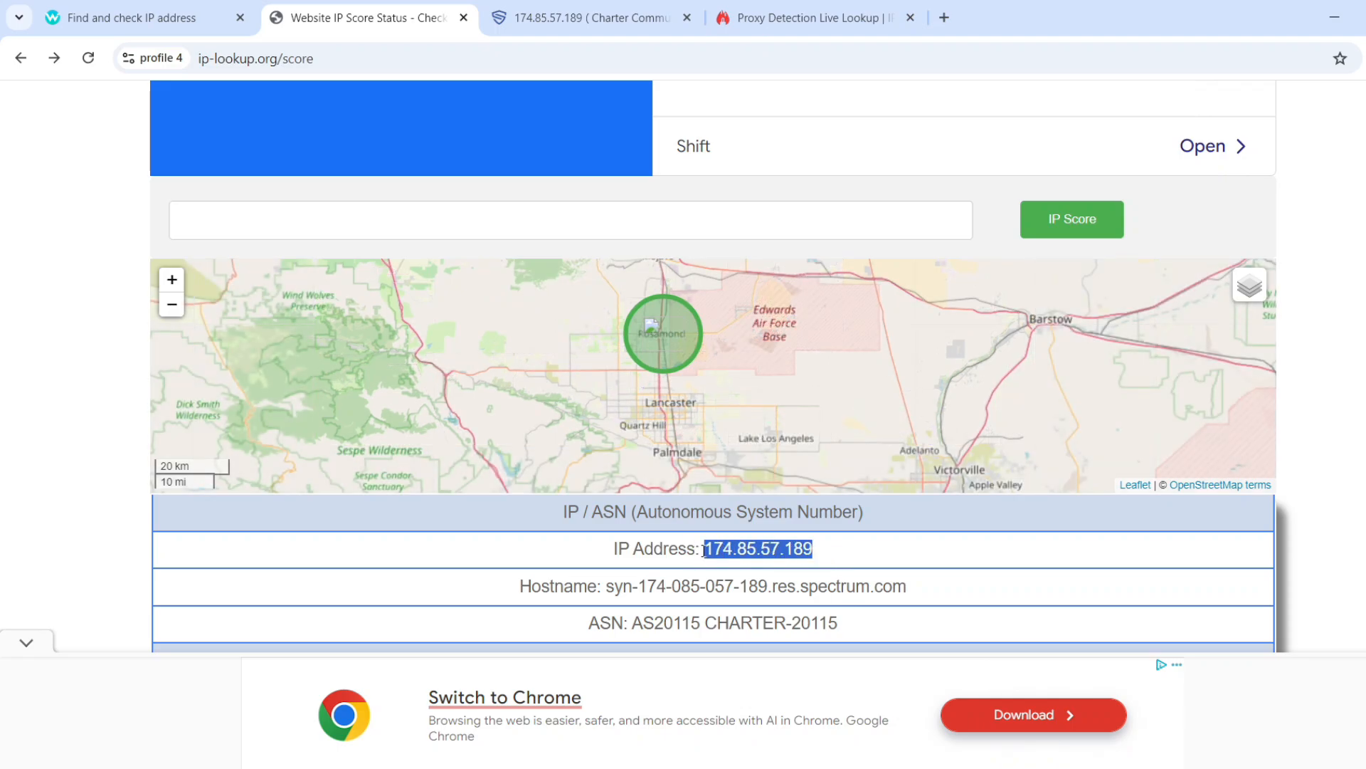
Review the rating: threat risk score 0, excellent reputation, ASN AS20115 CHARTER-20115.
{"action": "scroll", "coordinate": [701, 541], "scroll_direction": "down", "scroll_amount": 4}
{"action": "scroll", "coordinate": [694, 508], "scroll_direction": "up", "scroll_amount": 4}
{"action": "scroll", "coordinate": [680, 495], "scroll_direction": "down", "scroll_amount": 9}
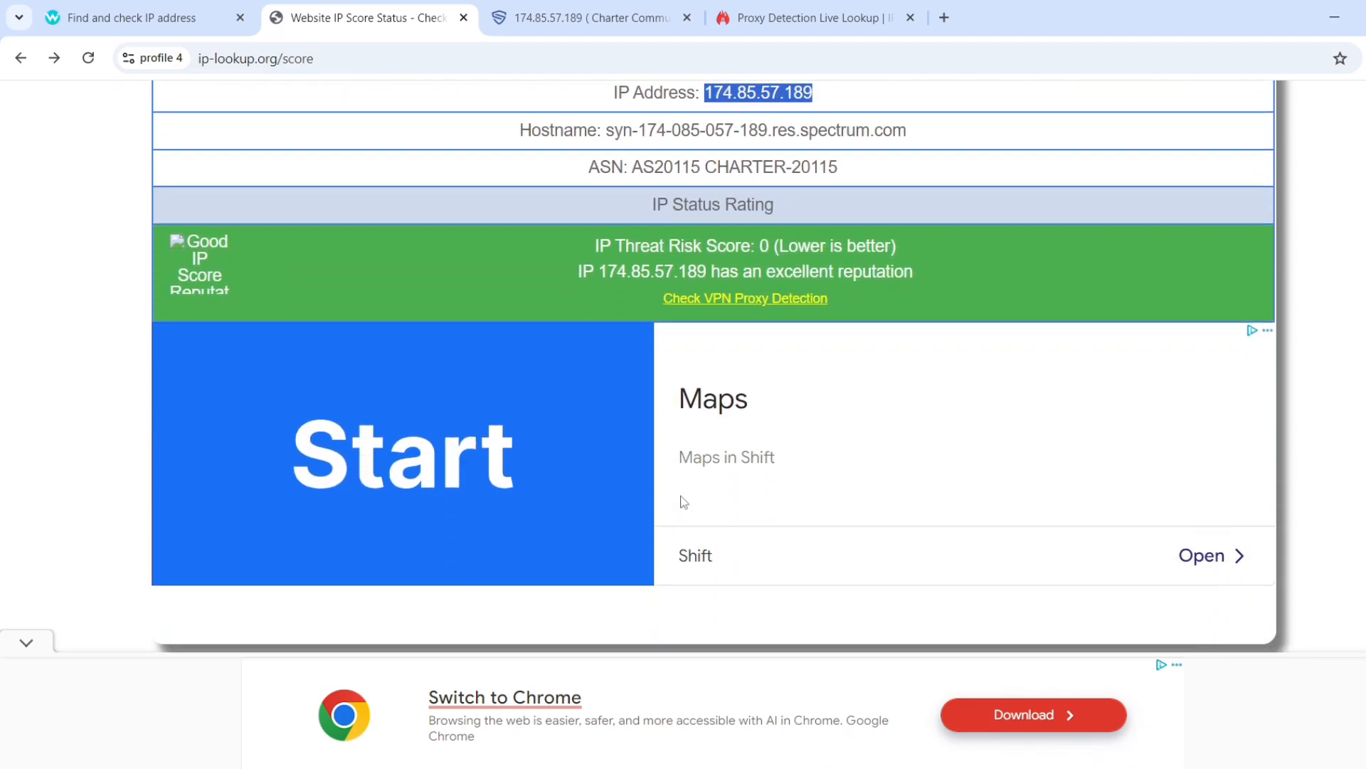
{"action": "scroll", "coordinate": [681, 501], "scroll_direction": "down", "scroll_amount": 4}
{"action": "scroll", "coordinate": [681, 500], "scroll_direction": "up", "scroll_amount": 10}
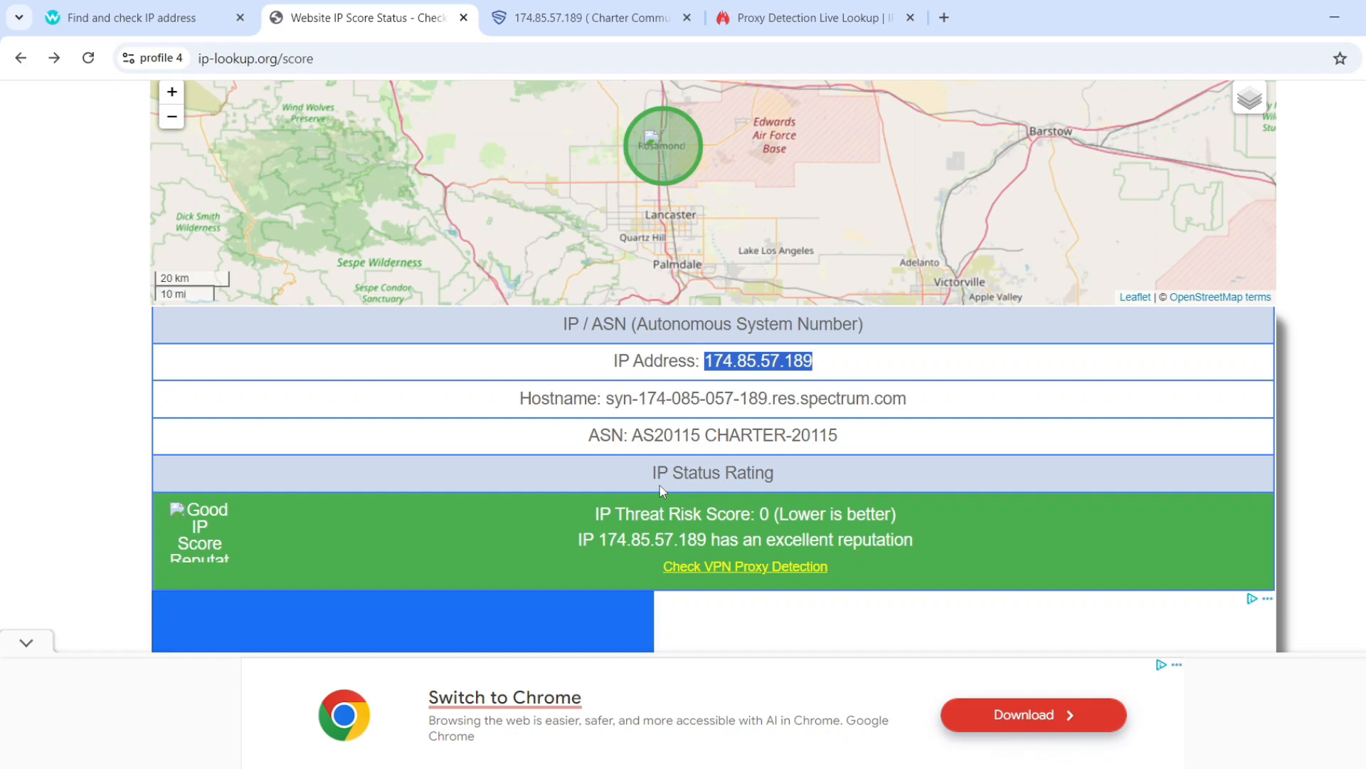
{"action": "left_click", "coordinate": [814, 518]}
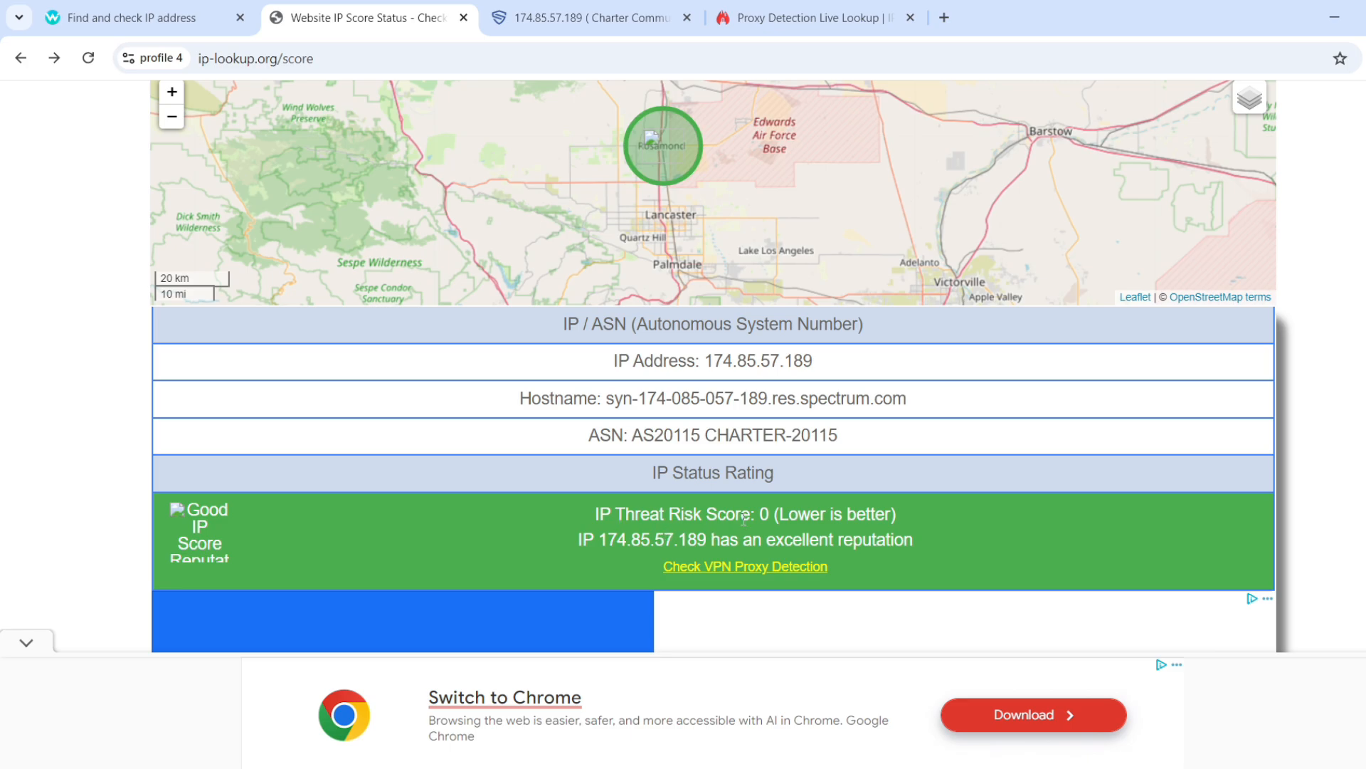
{"action": "scroll", "coordinate": [744, 518], "scroll_direction": "up", "scroll_amount": 1}
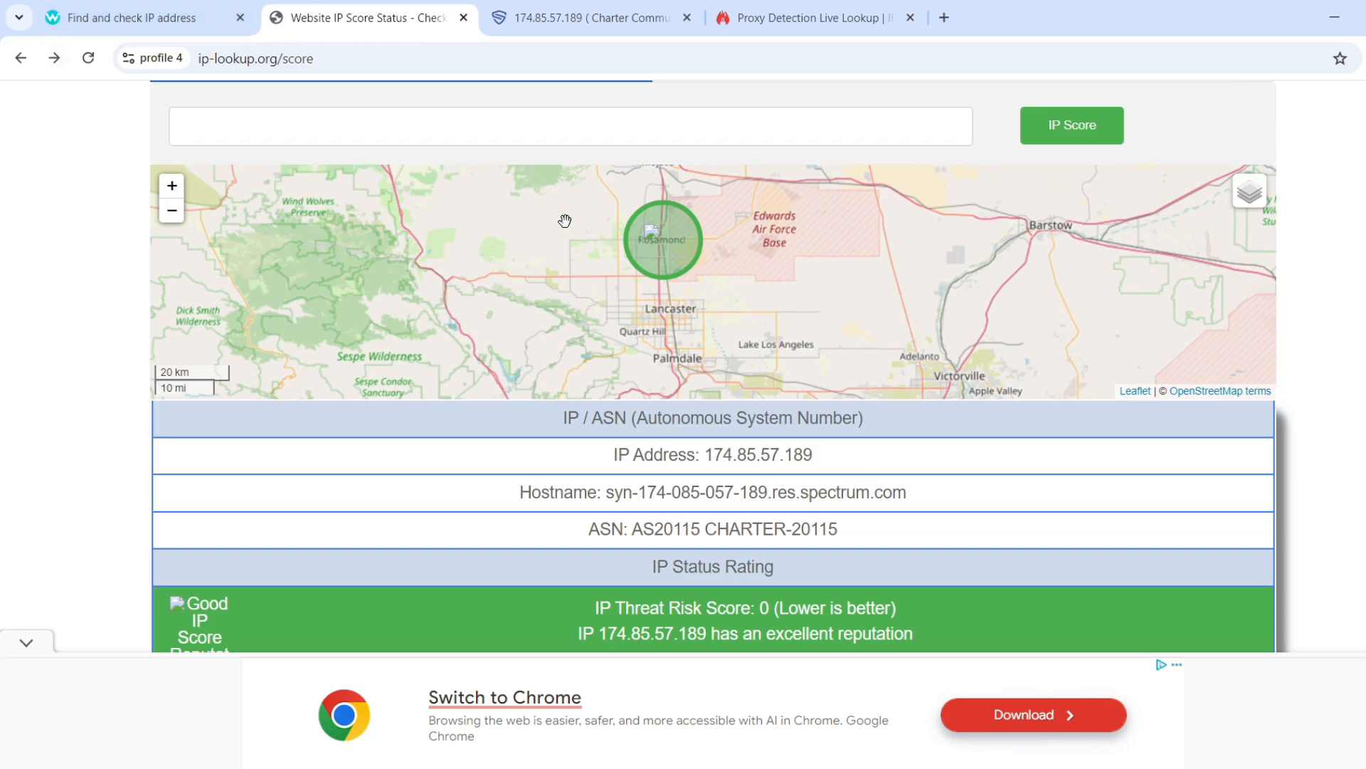
{"action": "scroll", "coordinate": [565, 221], "scroll_direction": "up", "scroll_amount": 1}
{"action": "scroll", "coordinate": [564, 221], "scroll_direction": "down", "scroll_amount": 1}
{"action": "left_click", "coordinate": [113, 10]}
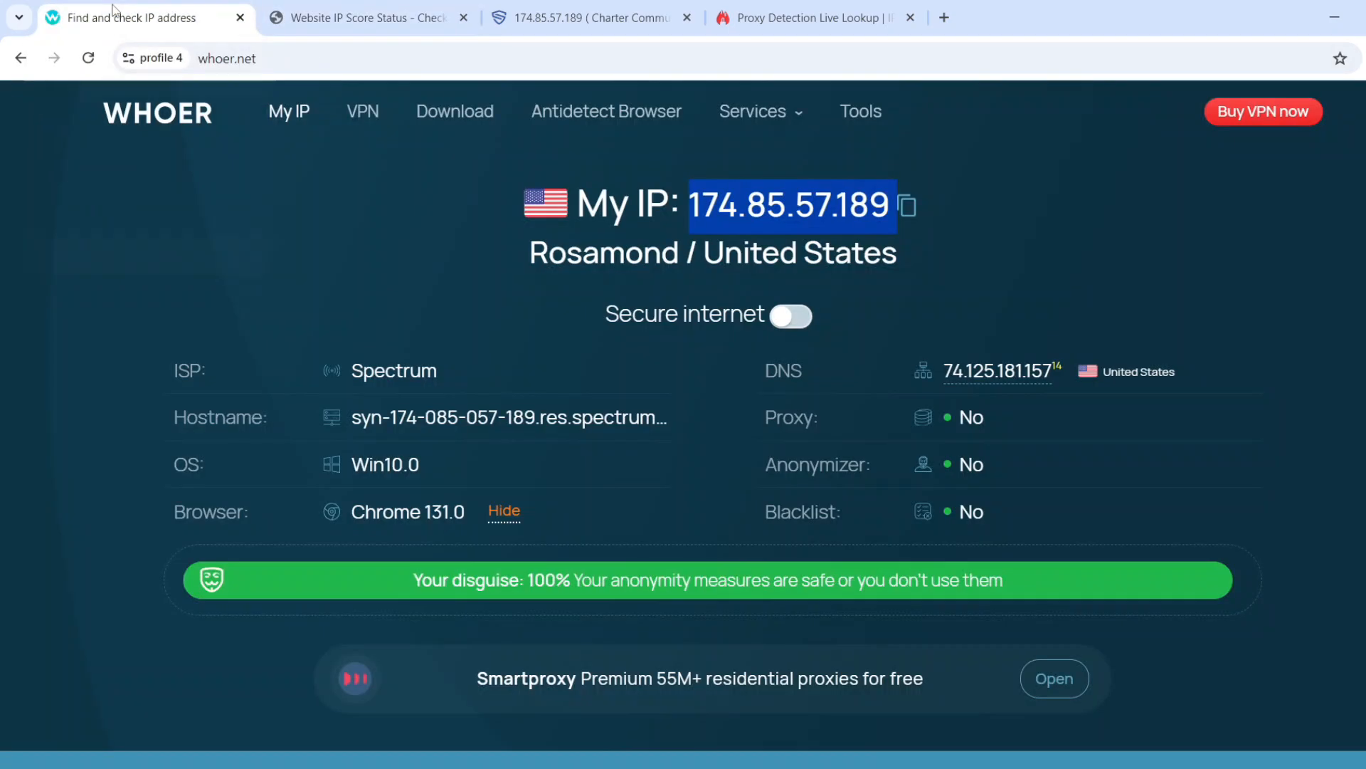